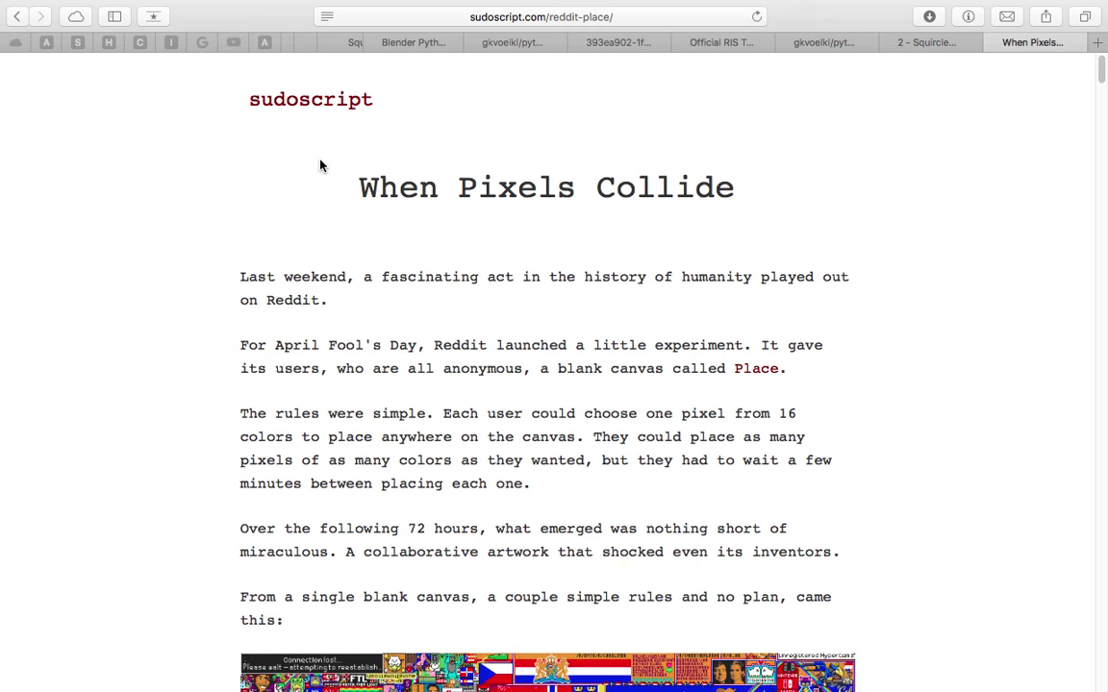
Read through the "When Pixels Collide" article about Reddit's Place canvas and examine its pixel-art images.
{"action": "scroll", "coordinate": [471, 240], "scroll_direction": "down", "scroll_amount": 5}
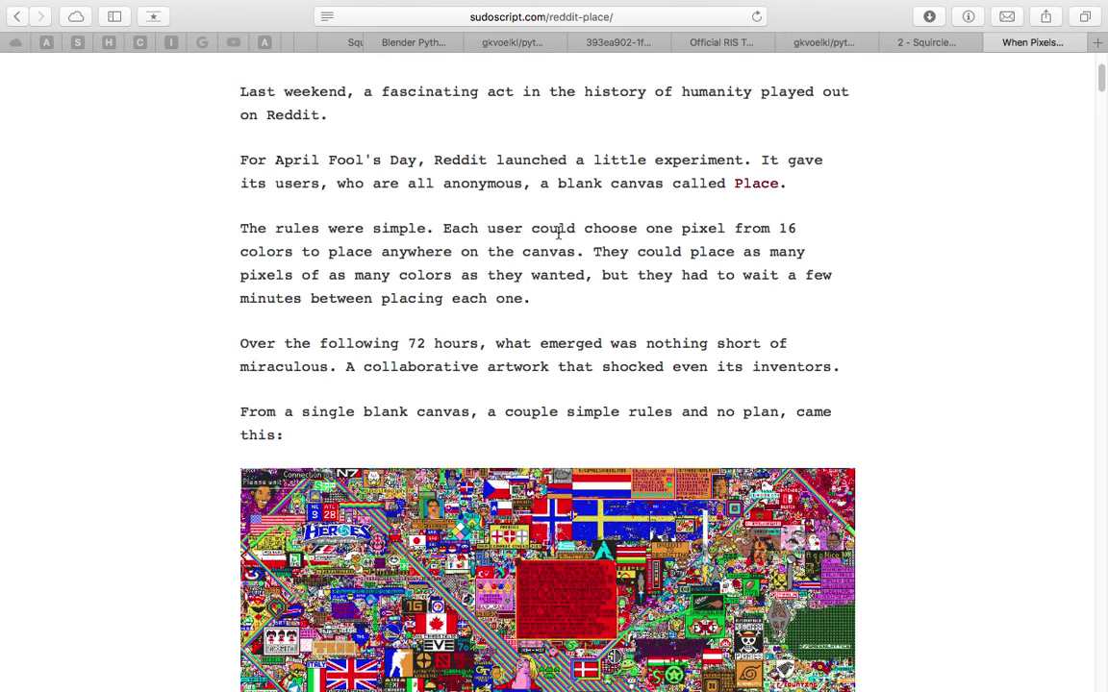
{"action": "scroll", "coordinate": [558, 234], "scroll_direction": "down", "scroll_amount": 7}
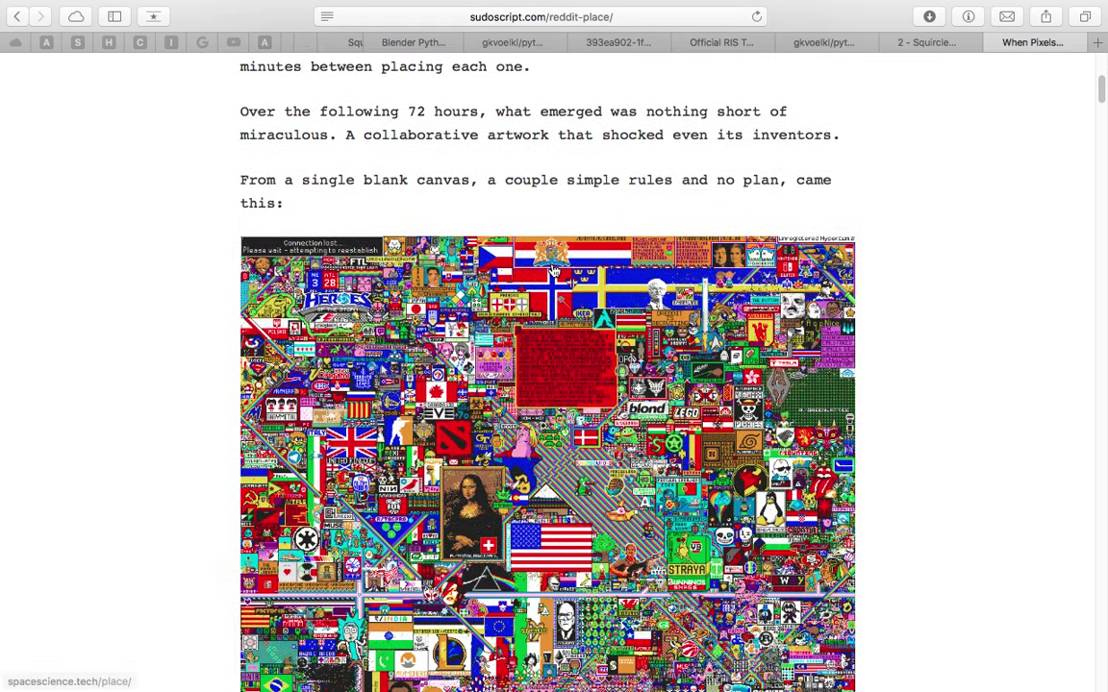
{"action": "scroll", "coordinate": [506, 283], "scroll_direction": "down", "scroll_amount": 3}
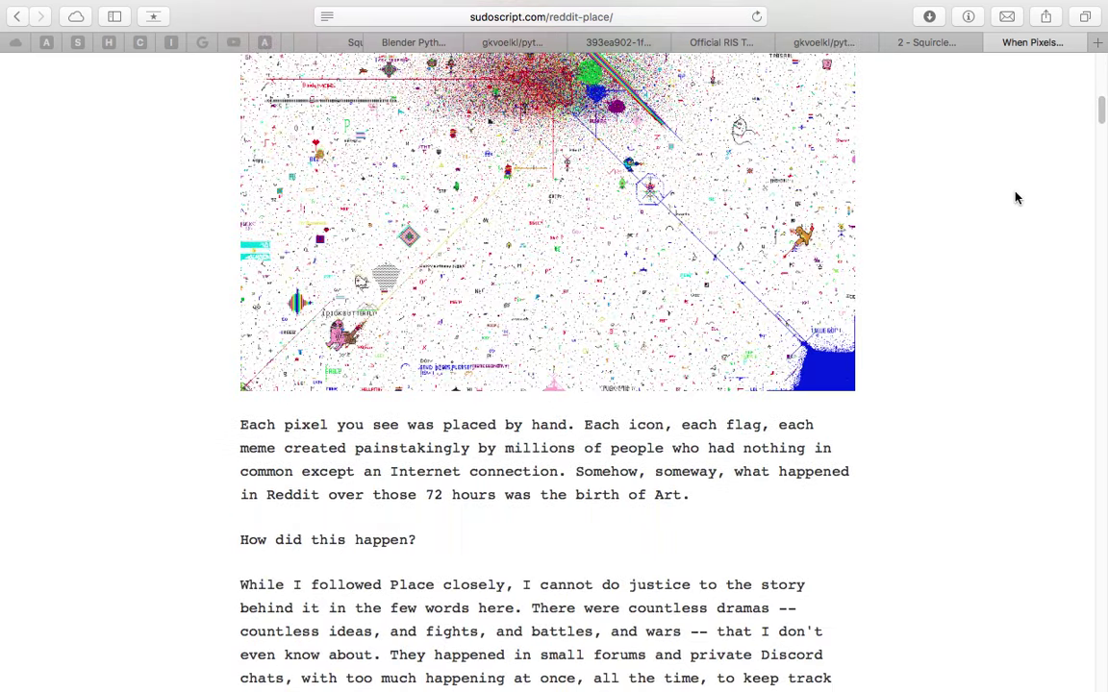
{"action": "scroll", "coordinate": [1017, 197], "scroll_direction": "down", "scroll_amount": 10}
{"action": "scroll", "coordinate": [1021, 190], "scroll_direction": "down", "scroll_amount": 10}
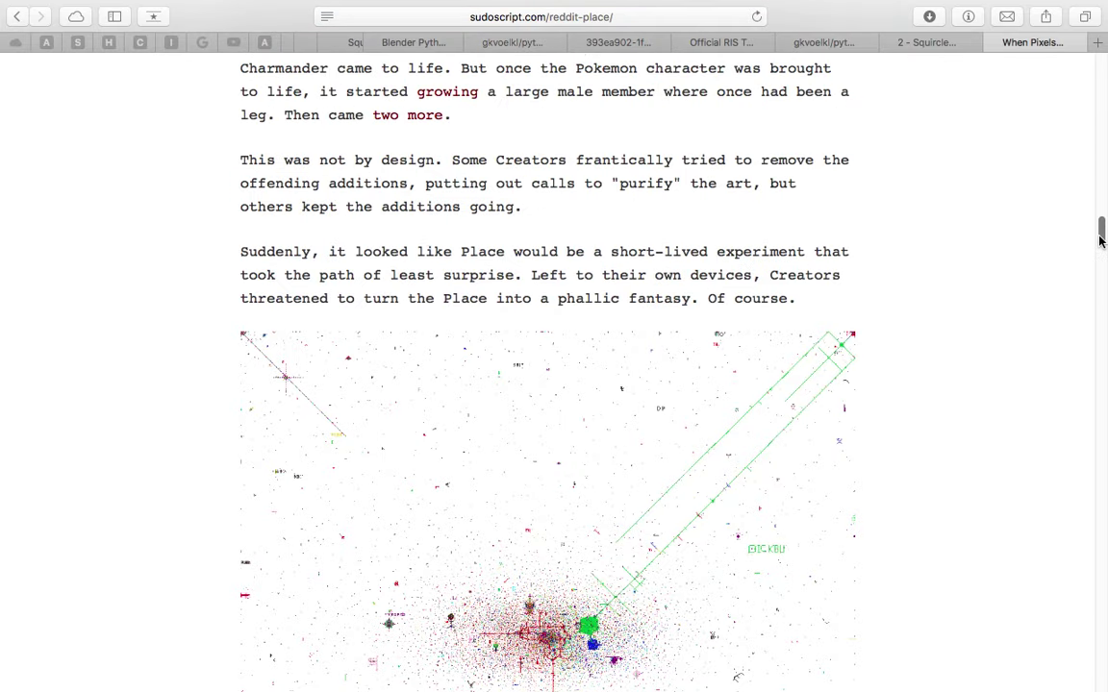
Switch to Blender and show its splash screen to check the version, closing it when done.
{"action": "key", "text": "ctrl+Right"}
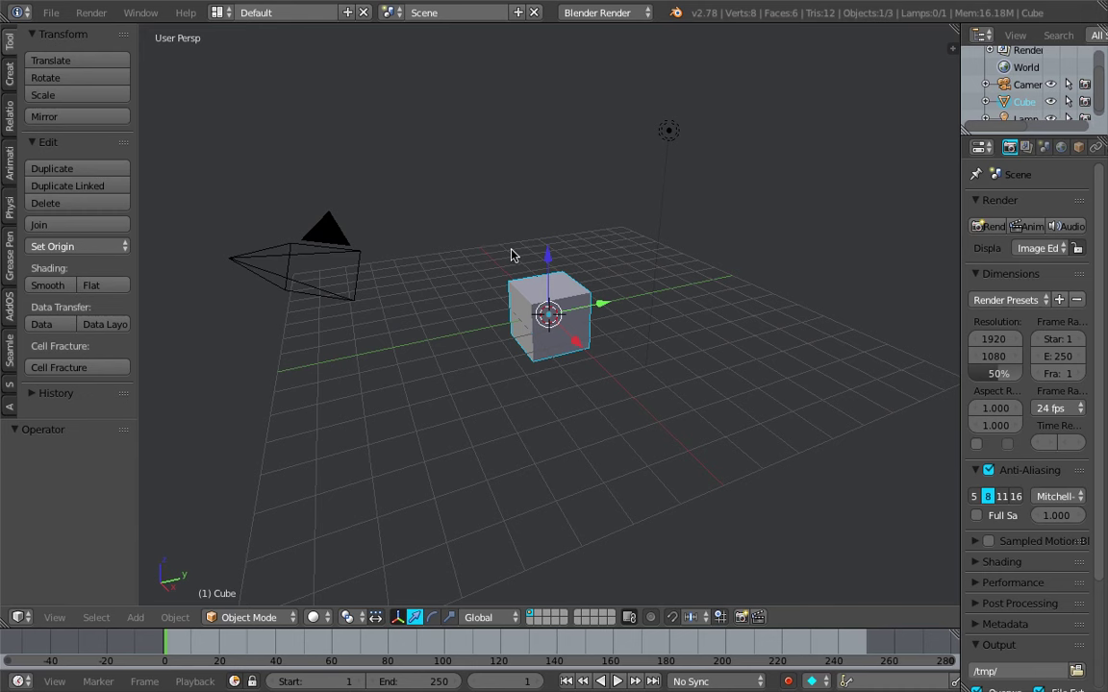
{"action": "middle_click_drag", "start_coordinate": [512, 250], "coordinate": [233, 64]}
{"action": "left_click", "coordinate": [182, 13]}
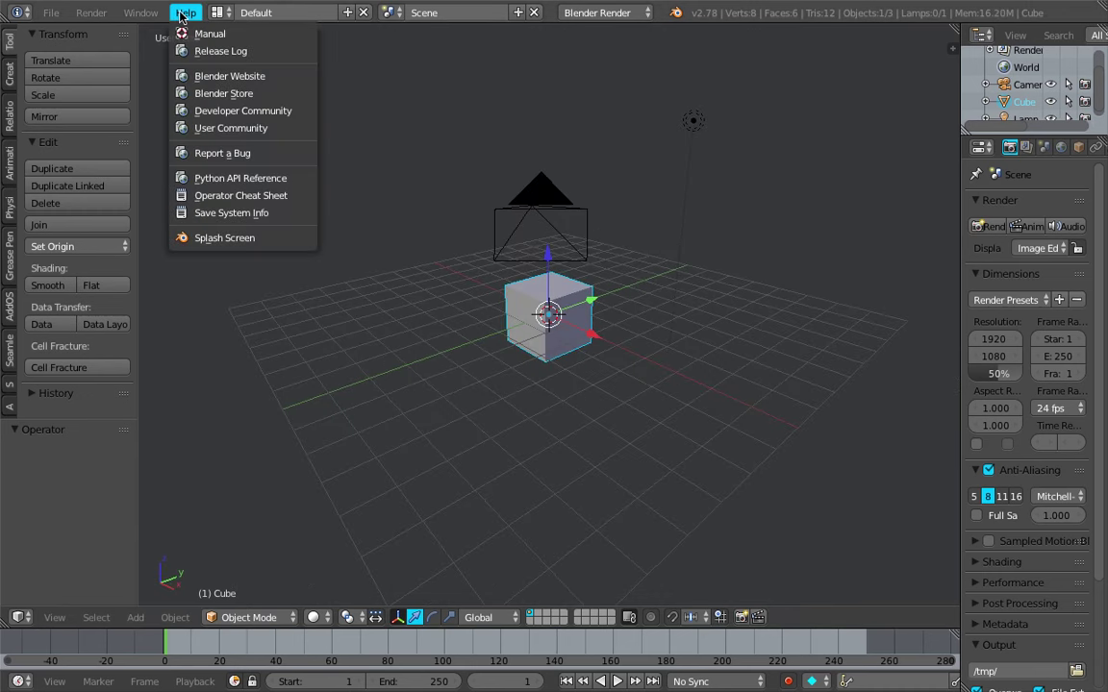
{"action": "left_click", "coordinate": [231, 237]}
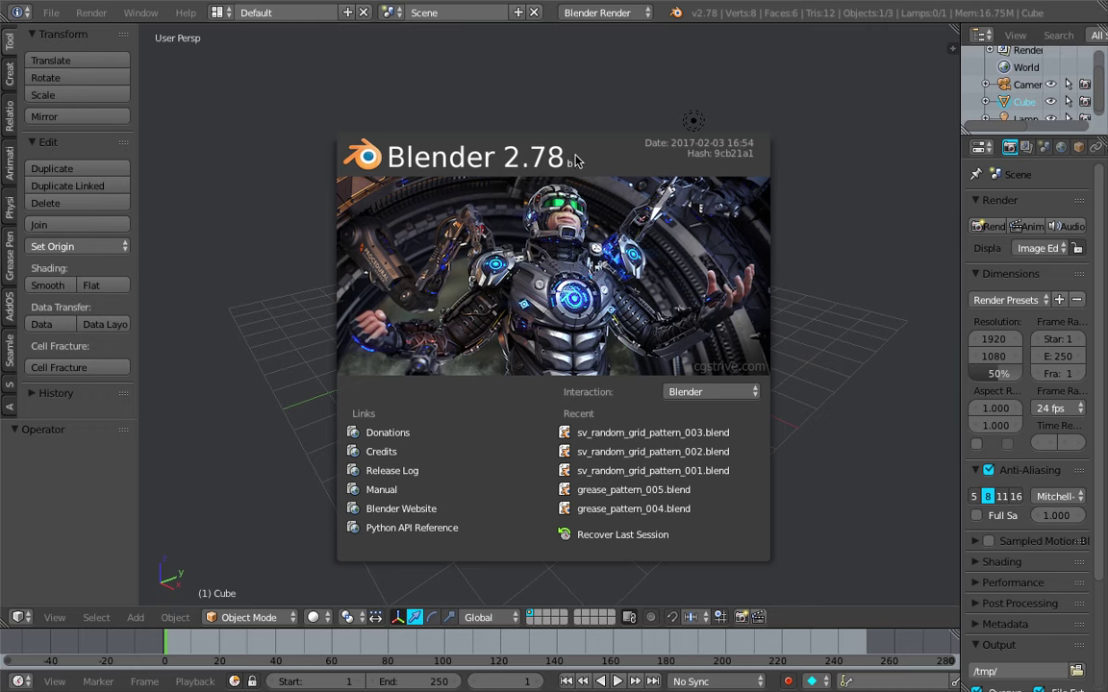
{"action": "left_click", "coordinate": [667, 144]}
{"action": "middle_click_drag", "start_coordinate": [667, 143], "coordinate": [602, 180]}
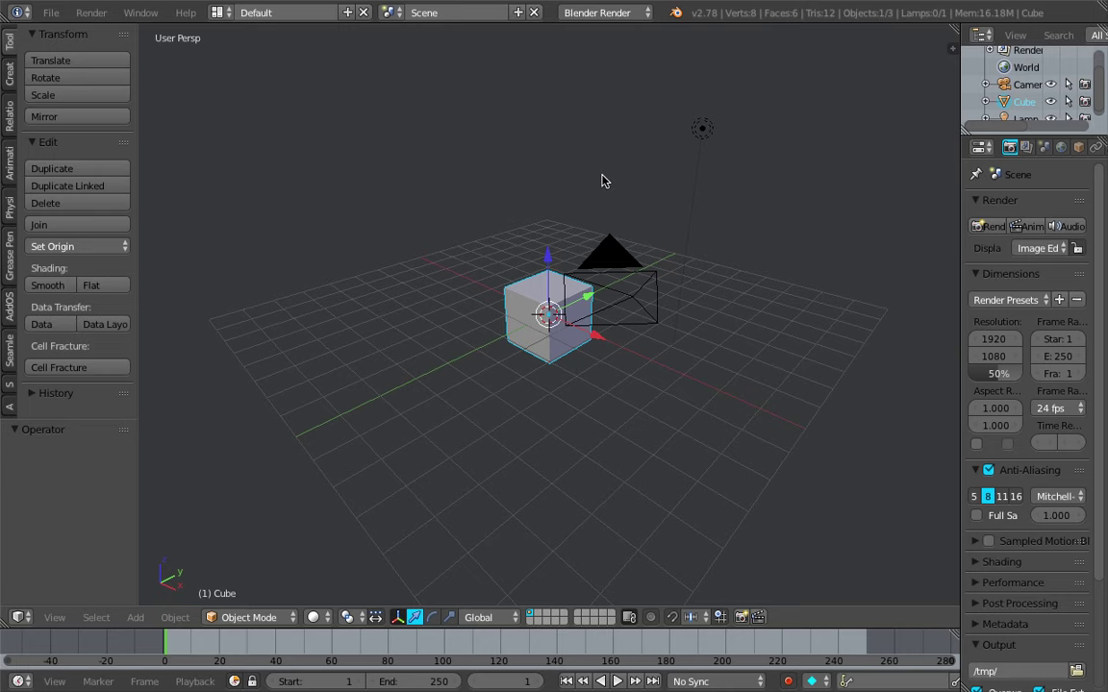
{"action": "middle_click_drag", "start_coordinate": [610, 193], "coordinate": [585, 279]}
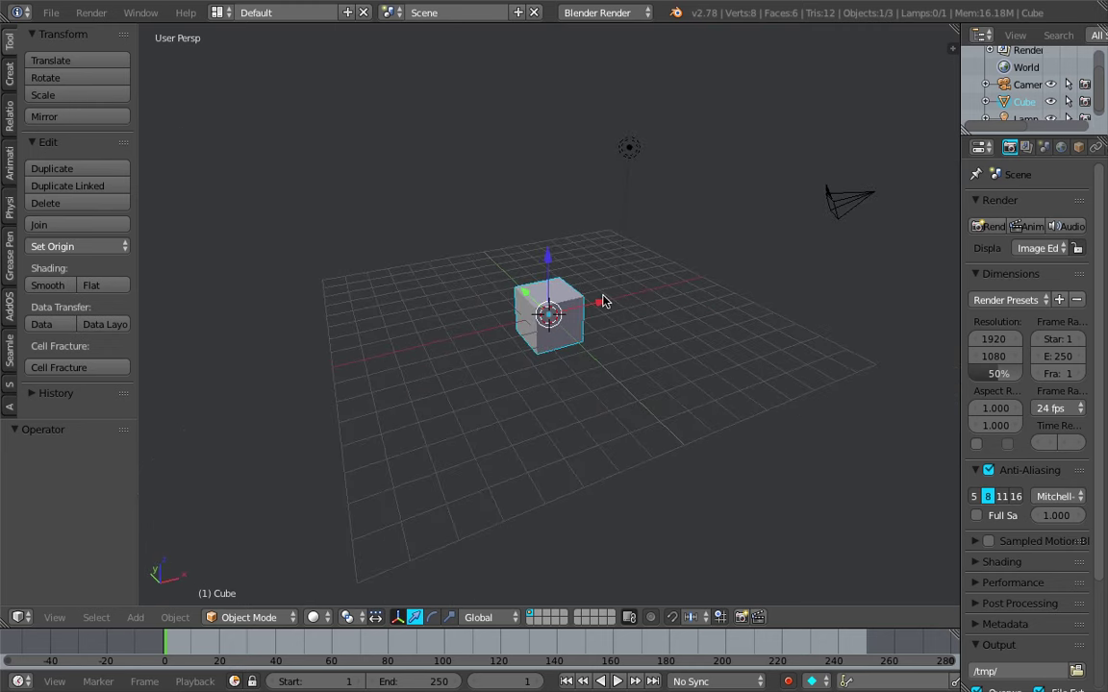
{"action": "middle_click_drag", "start_coordinate": [597, 176], "coordinate": [603, 186]}
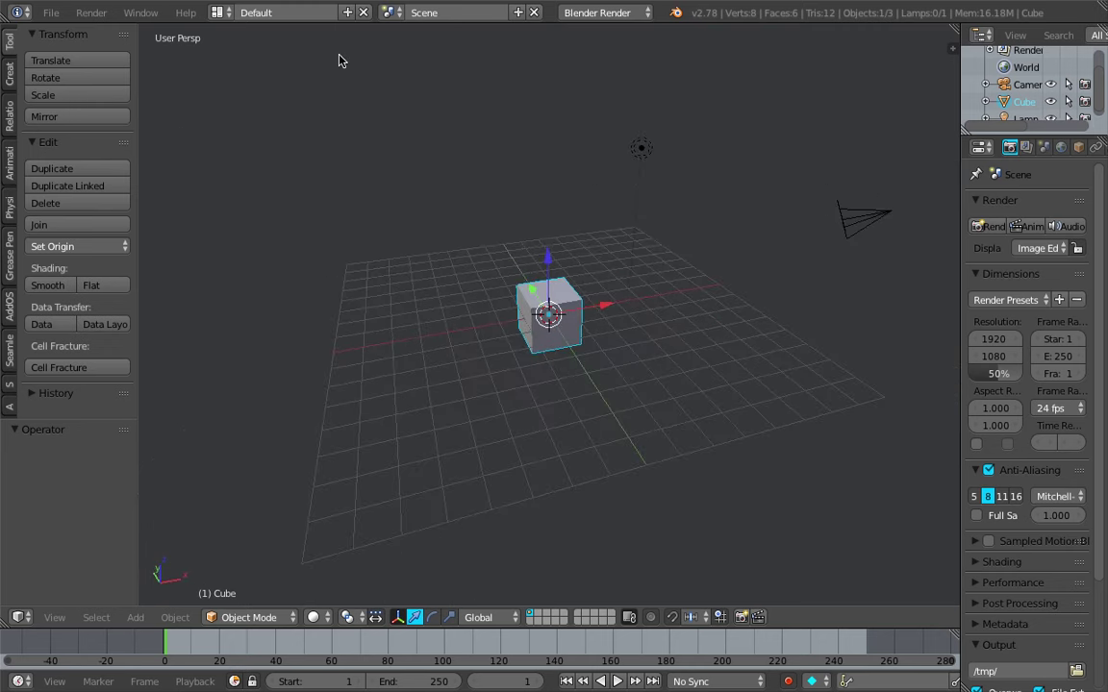
{"action": "left_click", "coordinate": [218, 13]}
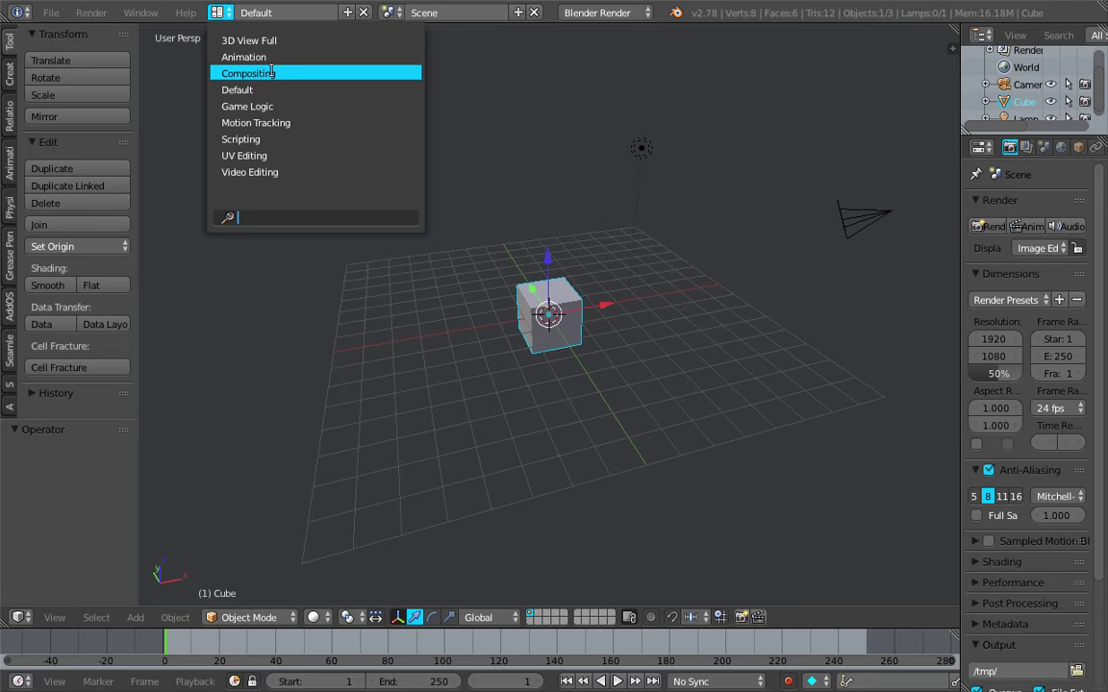
{"action": "left_click", "coordinate": [604, 81]}
{"action": "middle_click_drag", "start_coordinate": [659, 95], "coordinate": [651, 104]}
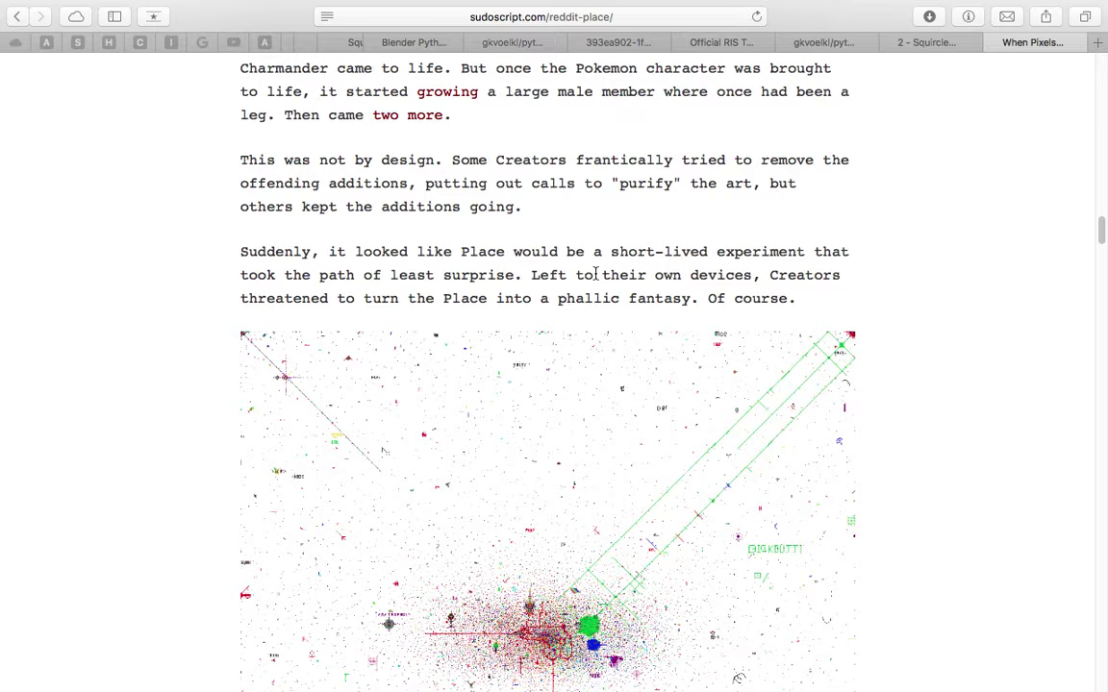
Examine the rest of the Place article in Safari down to the final canvas image, and return to Blender.
{"action": "scroll", "coordinate": [1102, 221], "scroll_direction": "up", "scroll_amount": 5}
{"action": "left_click_drag", "start_coordinate": [1102, 221], "coordinate": [1101, 581]}
{"action": "scroll", "coordinate": [940, 593], "scroll_direction": "down", "scroll_amount": 10}
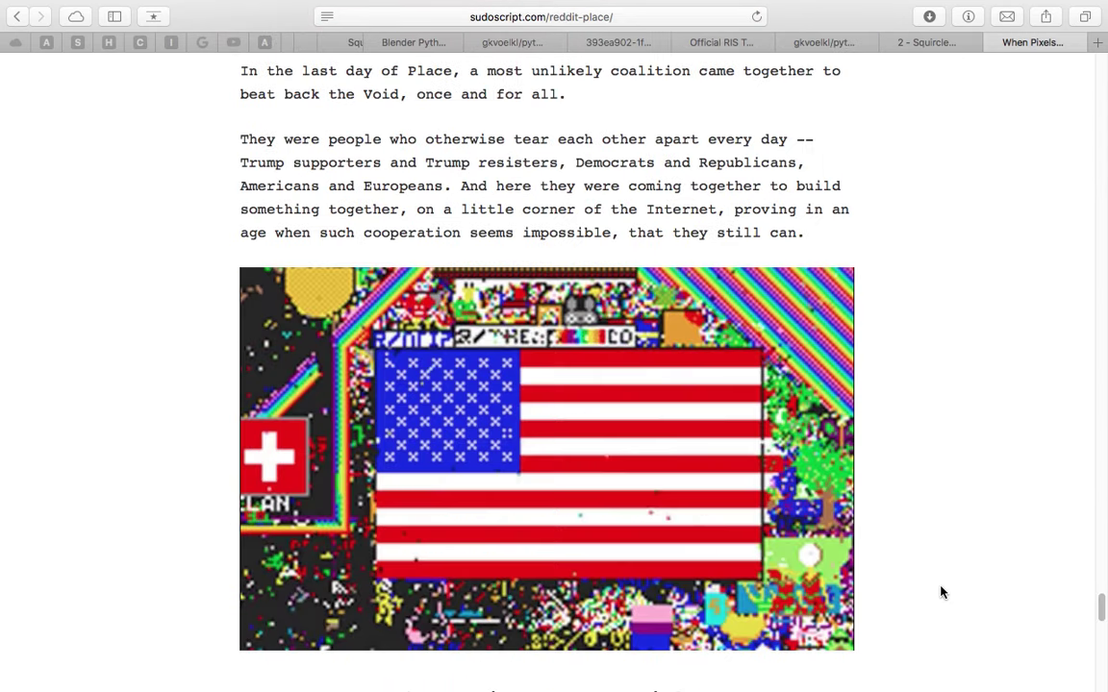
{"action": "scroll", "coordinate": [903, 536], "scroll_direction": "down", "scroll_amount": 15}
{"action": "scroll", "coordinate": [621, 357], "scroll_direction": "down", "scroll_amount": 5}
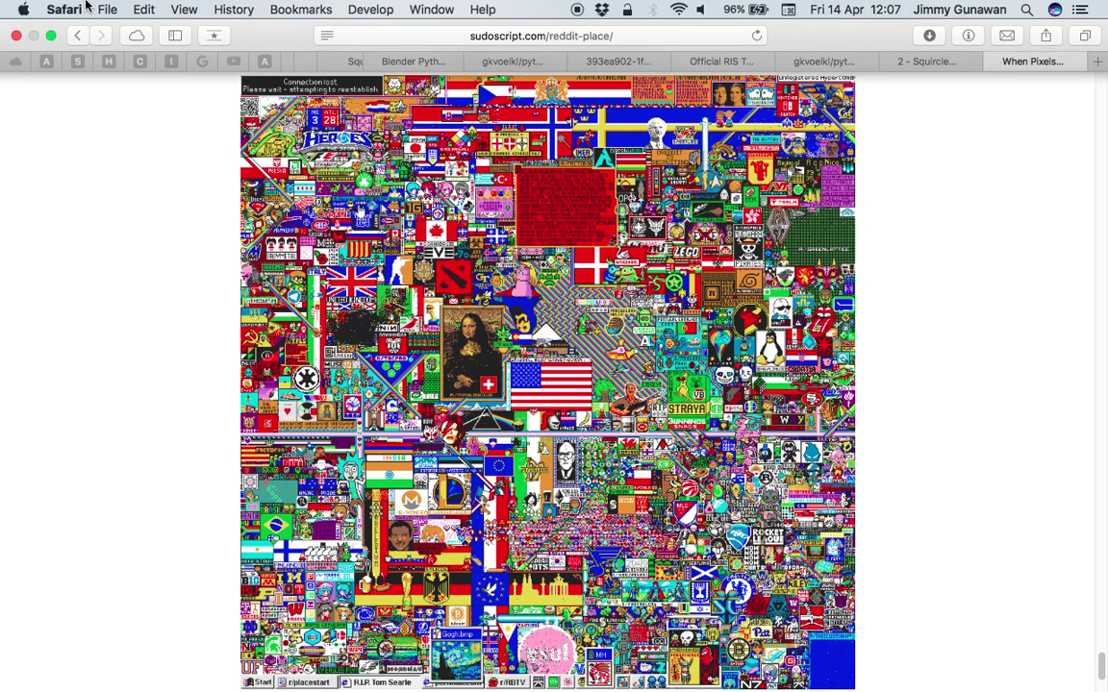
{"action": "left_click", "coordinate": [62, 4]}
{"action": "left_click", "coordinate": [115, 209]}
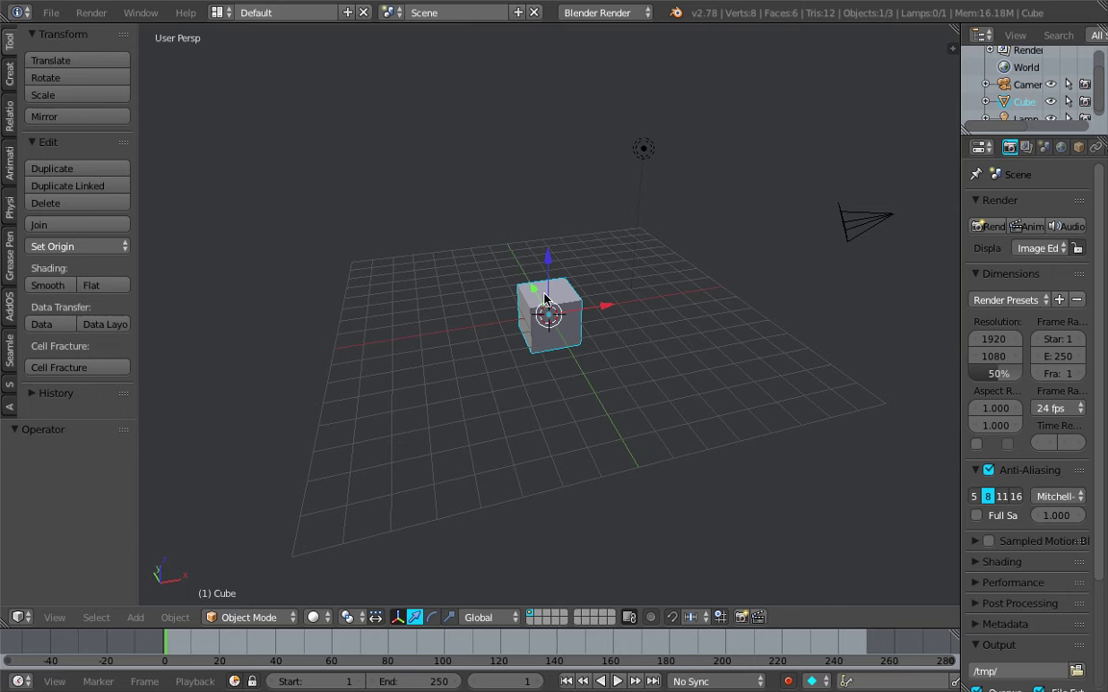
Set the render engine to Cycles Render.
{"action": "left_click", "coordinate": [617, 314]}
{"action": "middle_click_drag", "start_coordinate": [625, 307], "coordinate": [588, 246]}
{"action": "left_click", "coordinate": [610, 21]}
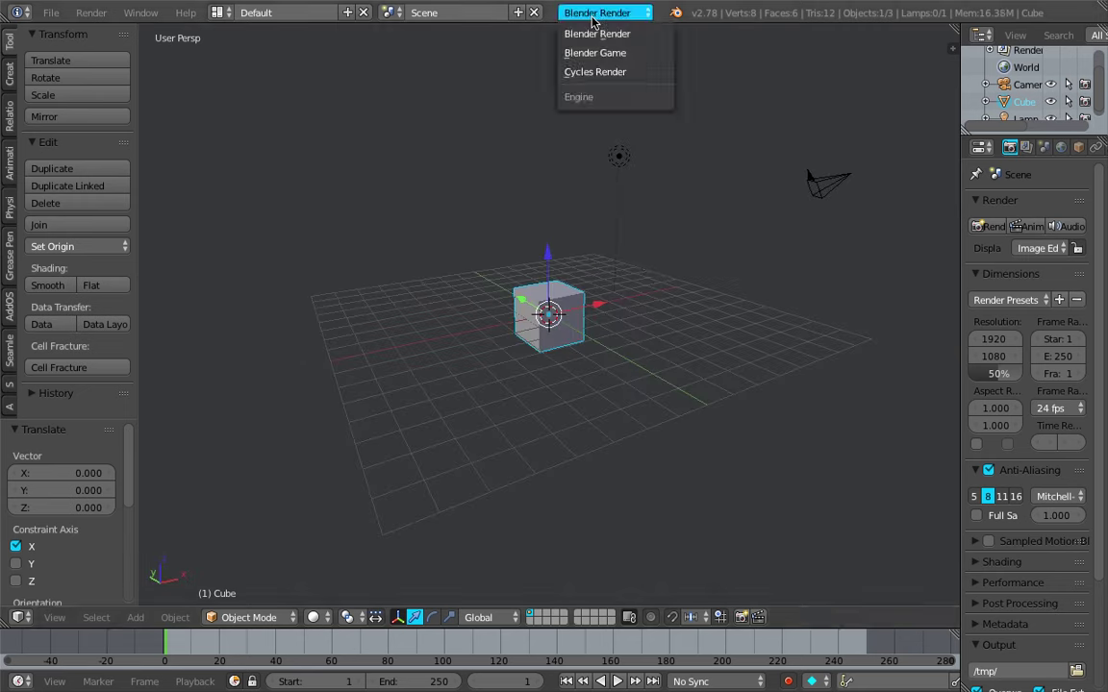
{"action": "left_click", "coordinate": [625, 74]}
{"action": "mouse_move", "coordinate": [692, 221]}
{"action": "middle_mouse_down"}
{"action": "mouse_move", "coordinate": [712, 247]}
{"action": "mouse_move", "coordinate": [696, 255]}
{"action": "mouse_move", "coordinate": [684, 236]}
{"action": "middle_mouse_up"}
{"action": "left_click", "coordinate": [664, 175]}
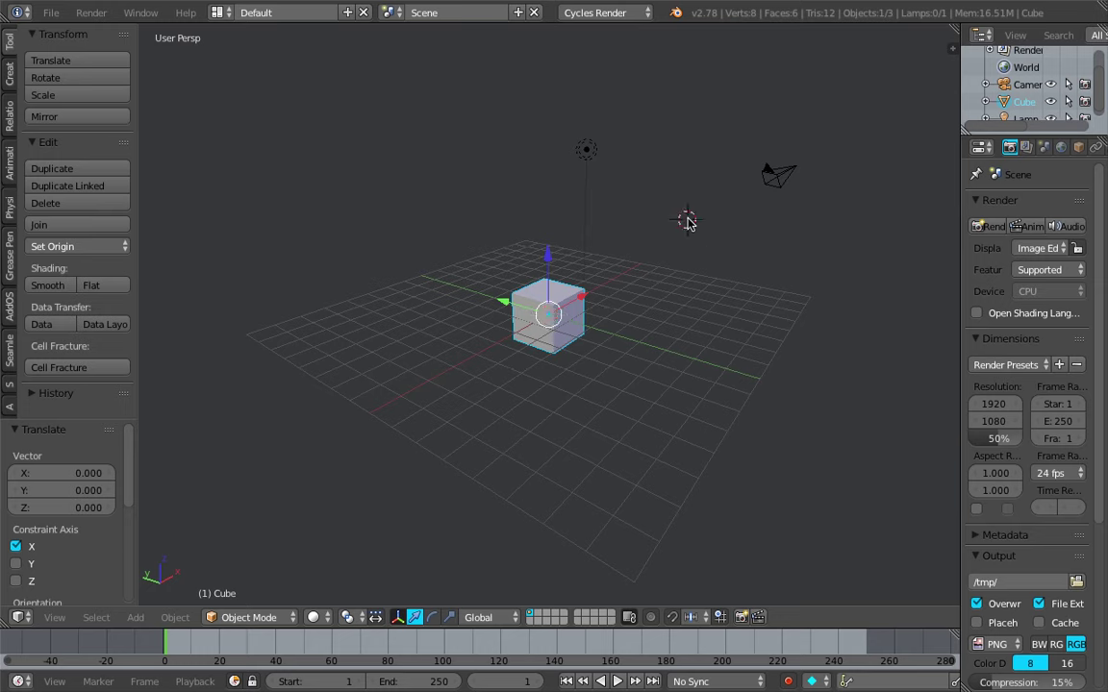
Delete all default objects from the scene and widen the outliner and properties area.
{"action": "key", "text": "a"}
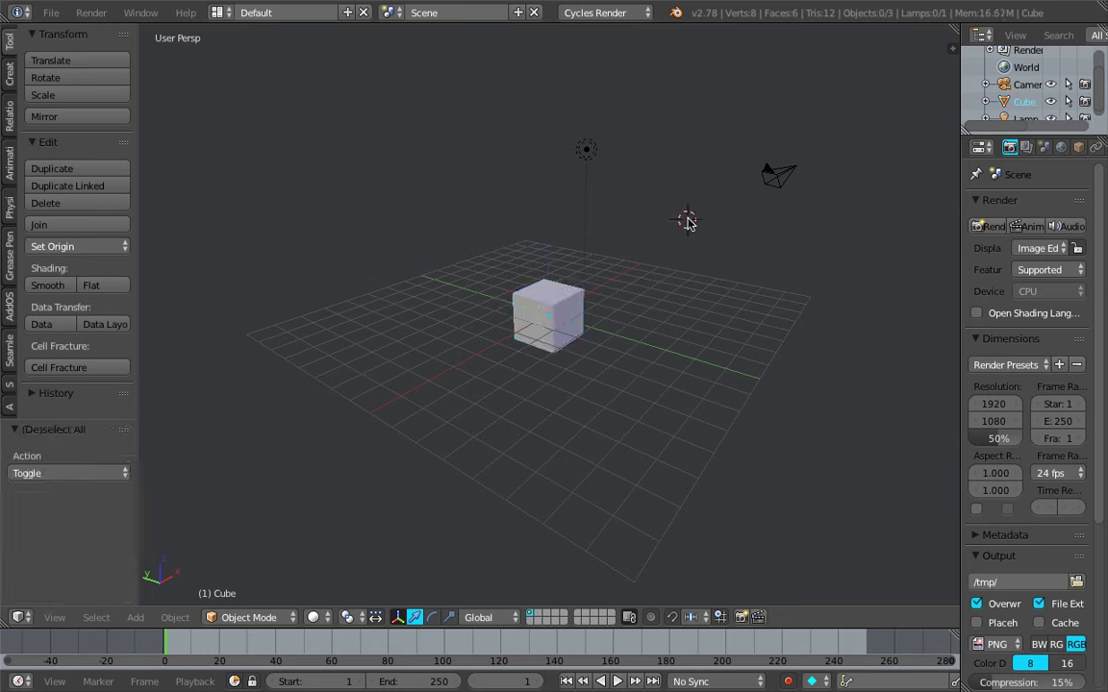
{"action": "key", "text": "a"}
{"action": "key", "text": "x"}
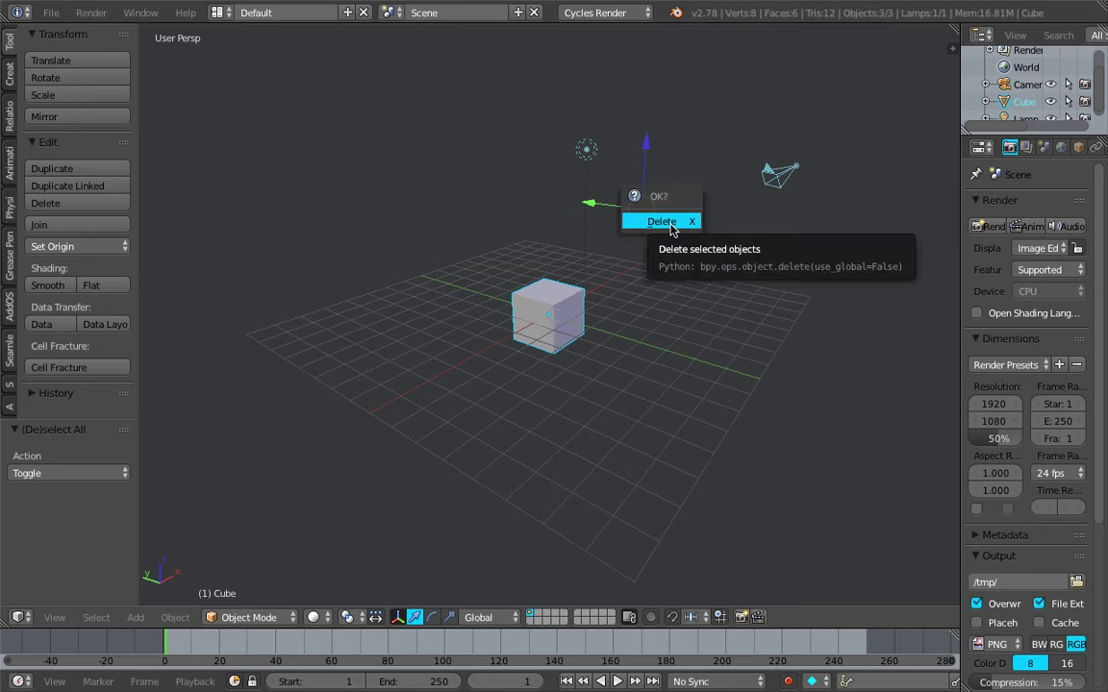
{"action": "left_click", "coordinate": [663, 222]}
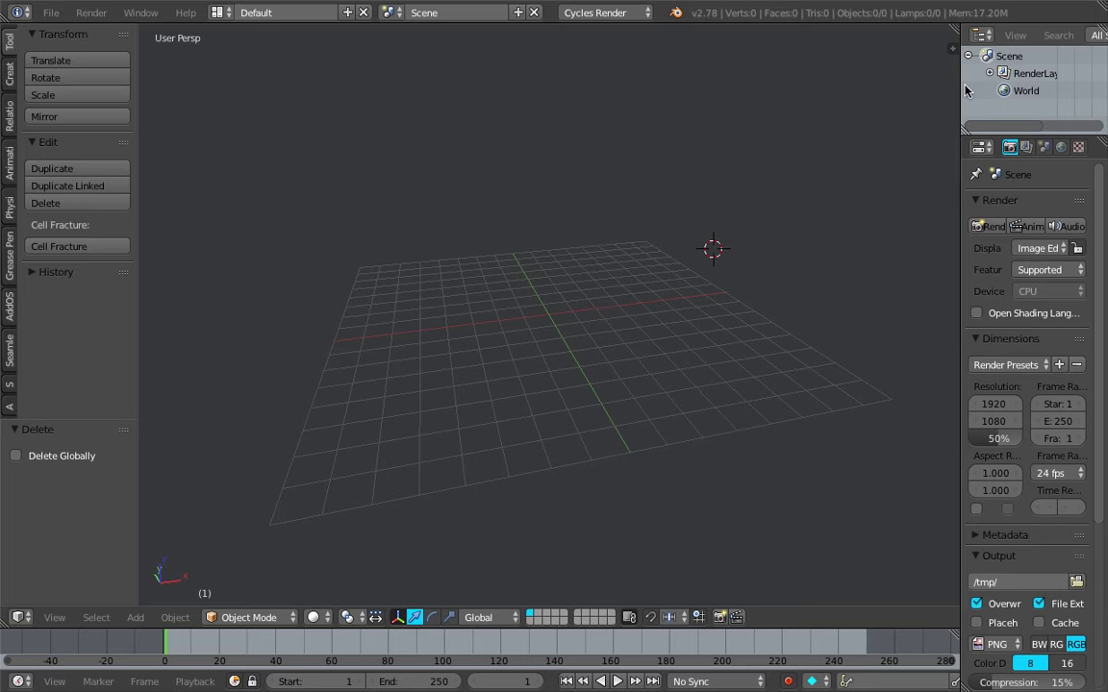
{"action": "left_click_drag", "start_coordinate": [964, 90], "coordinate": [719, 91]}
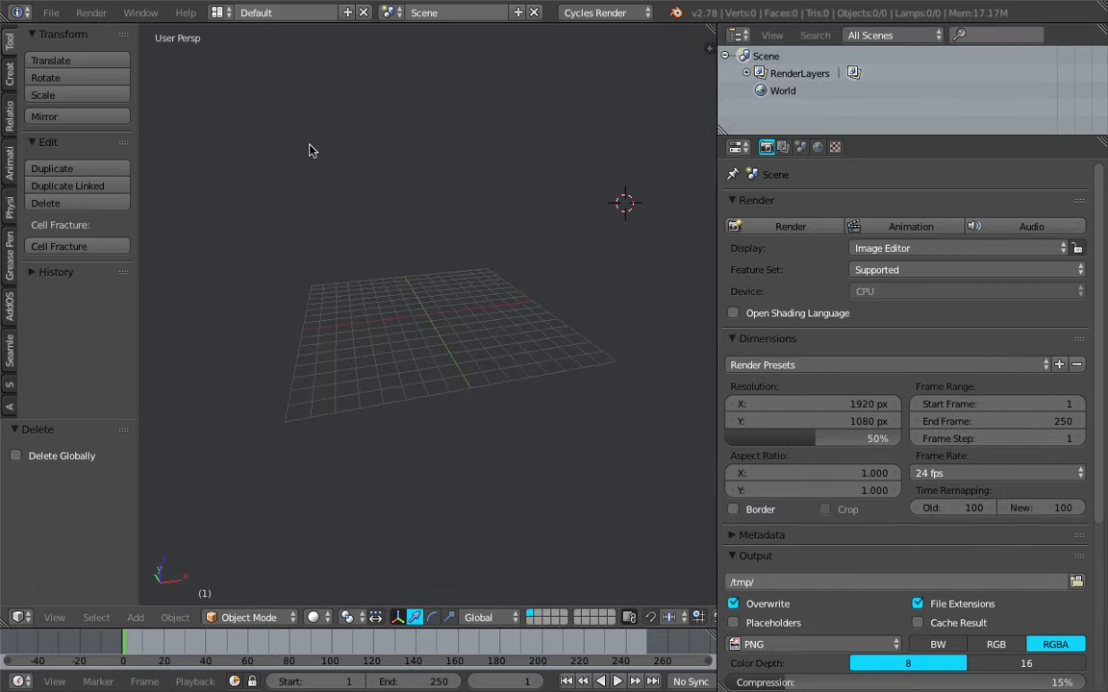
Start an Images as Planes import, review its import options and go to the Desktop folder.
{"action": "left_click", "coordinate": [53, 14]}
{"action": "mouse_move", "coordinate": [144, 324]}
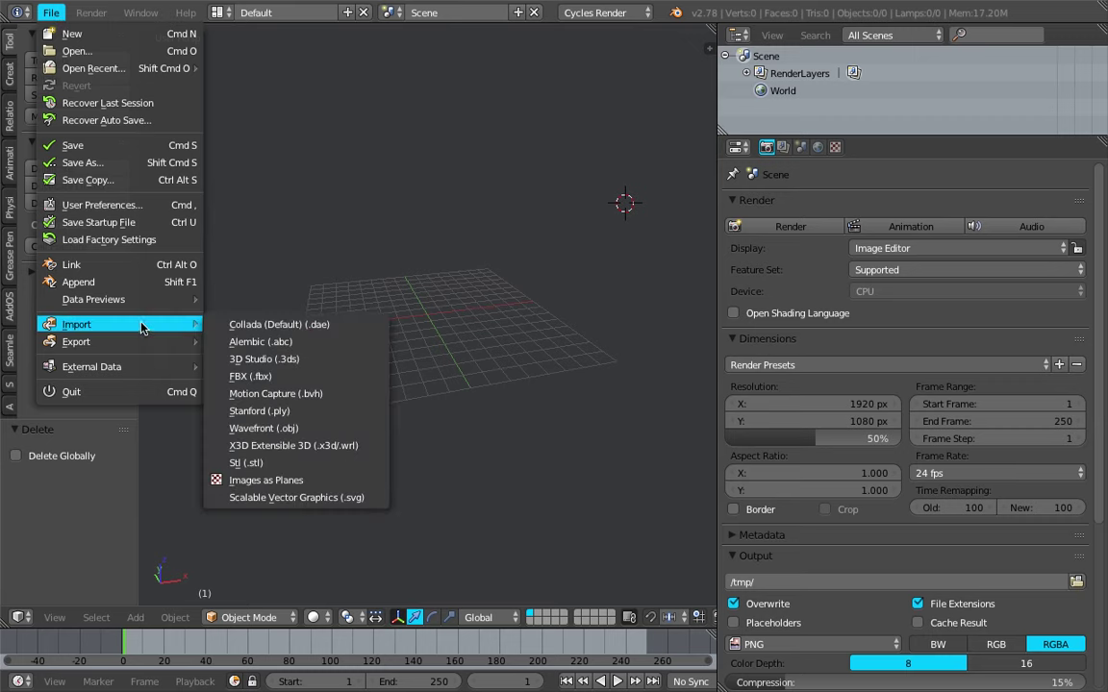
{"action": "left_click", "coordinate": [298, 483]}
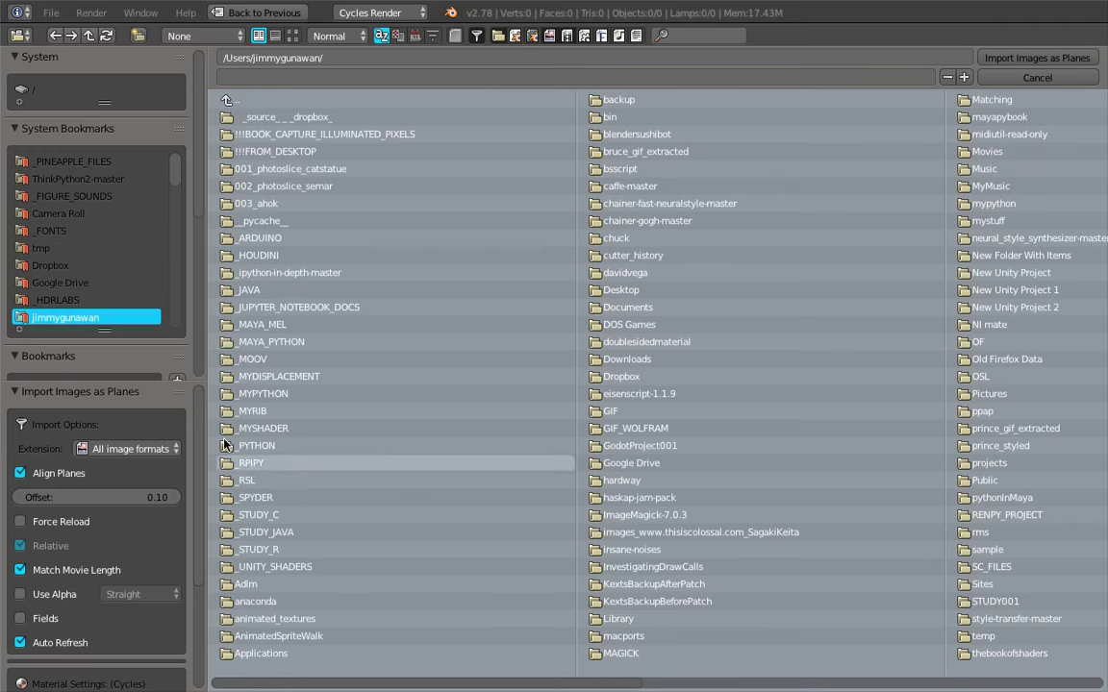
{"action": "scroll", "coordinate": [178, 452], "scroll_direction": "down", "scroll_amount": 4}
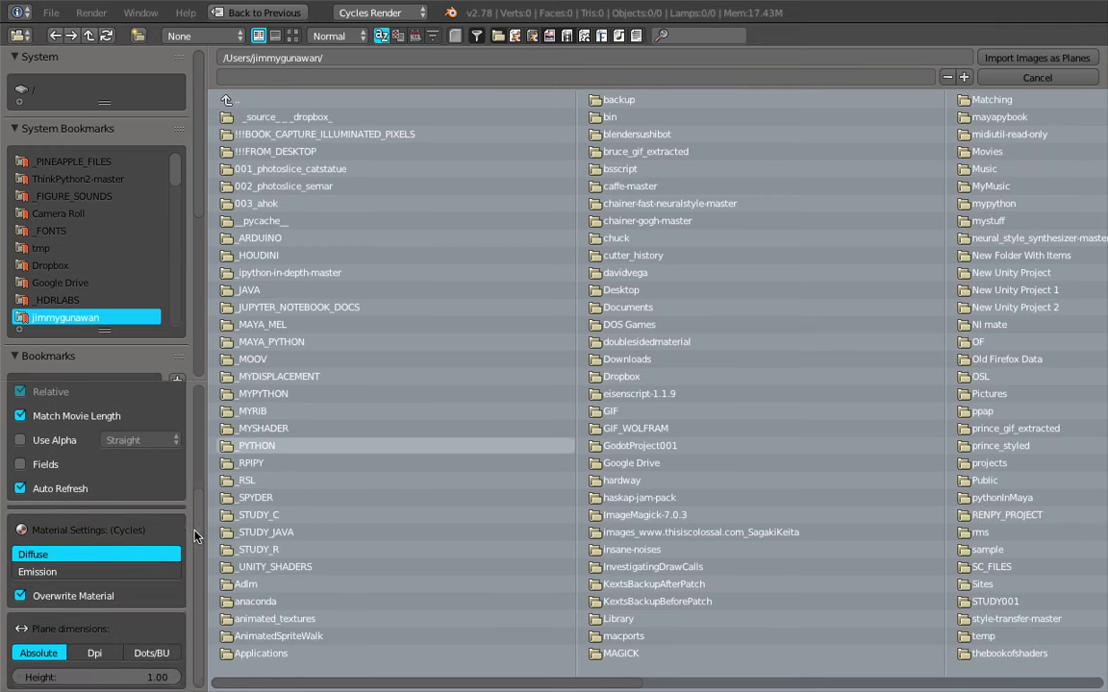
{"action": "scroll", "coordinate": [130, 528], "scroll_direction": "up", "scroll_amount": 4}
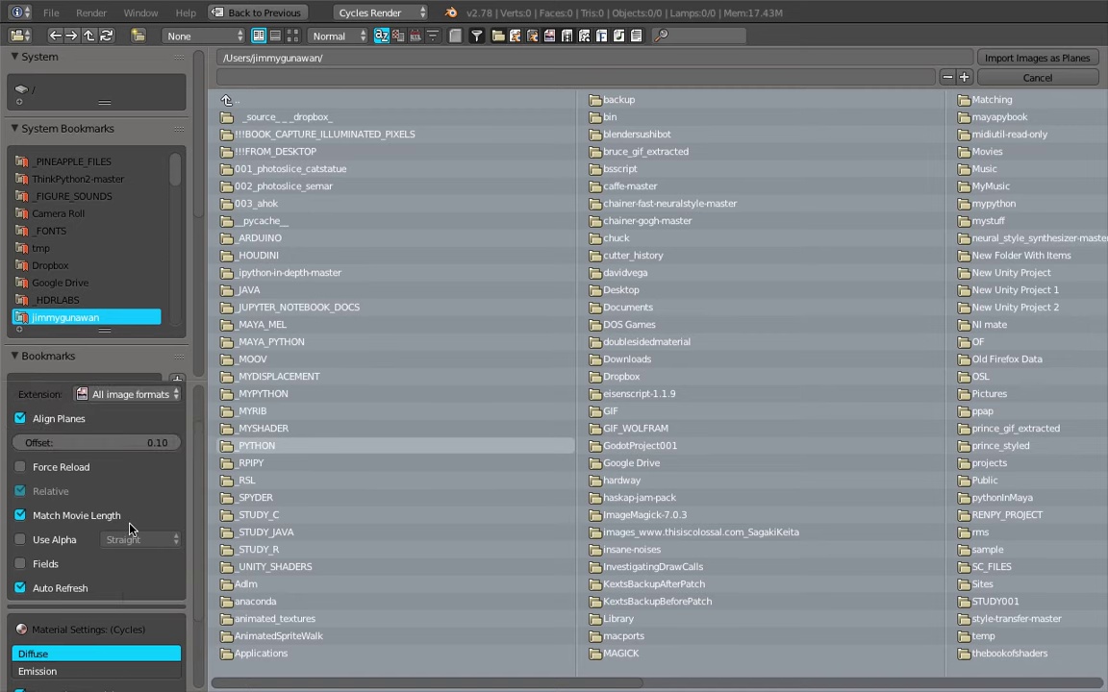
{"action": "scroll", "coordinate": [113, 522], "scroll_direction": "down", "scroll_amount": 3}
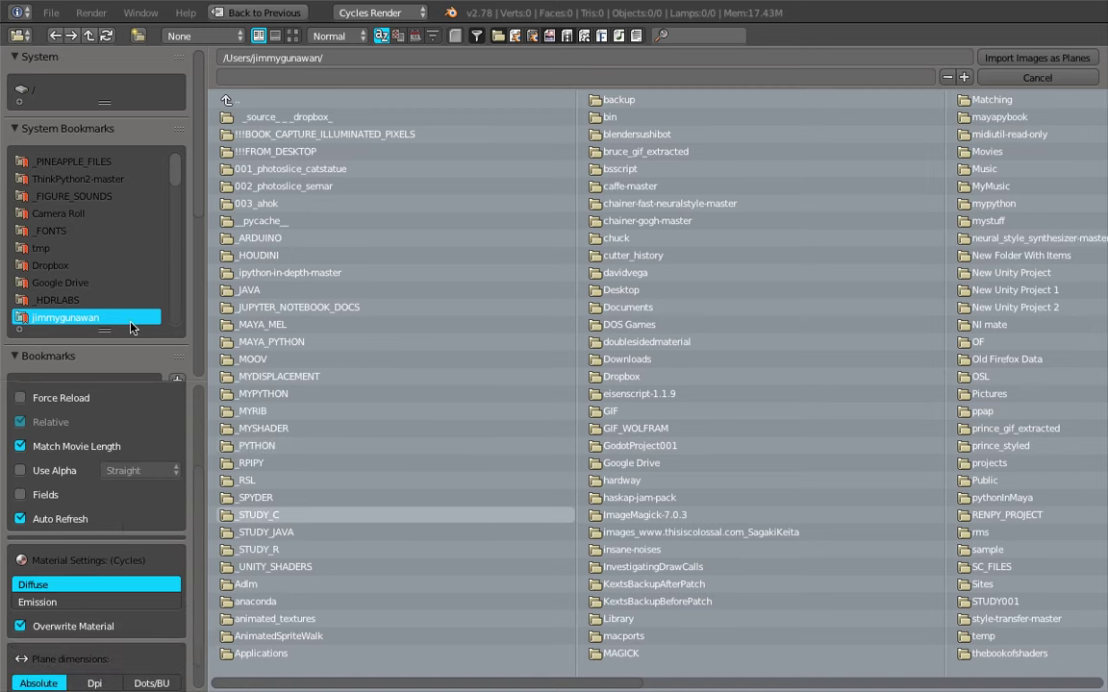
{"action": "scroll", "coordinate": [108, 267], "scroll_direction": "down", "scroll_amount": 5}
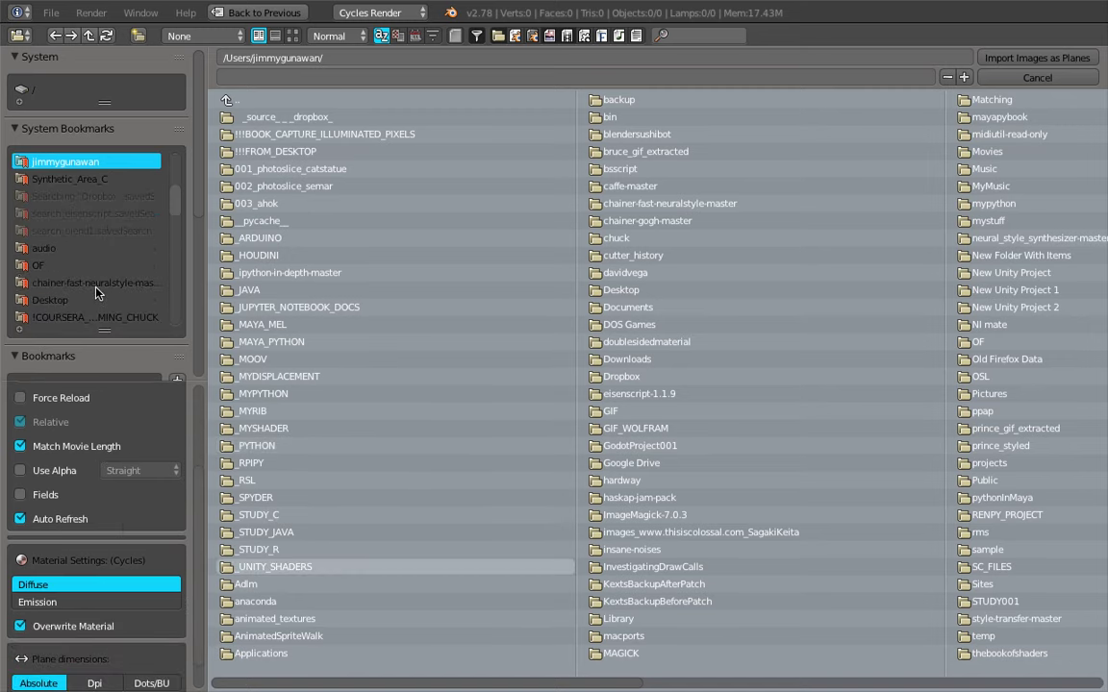
{"action": "left_click", "coordinate": [73, 301]}
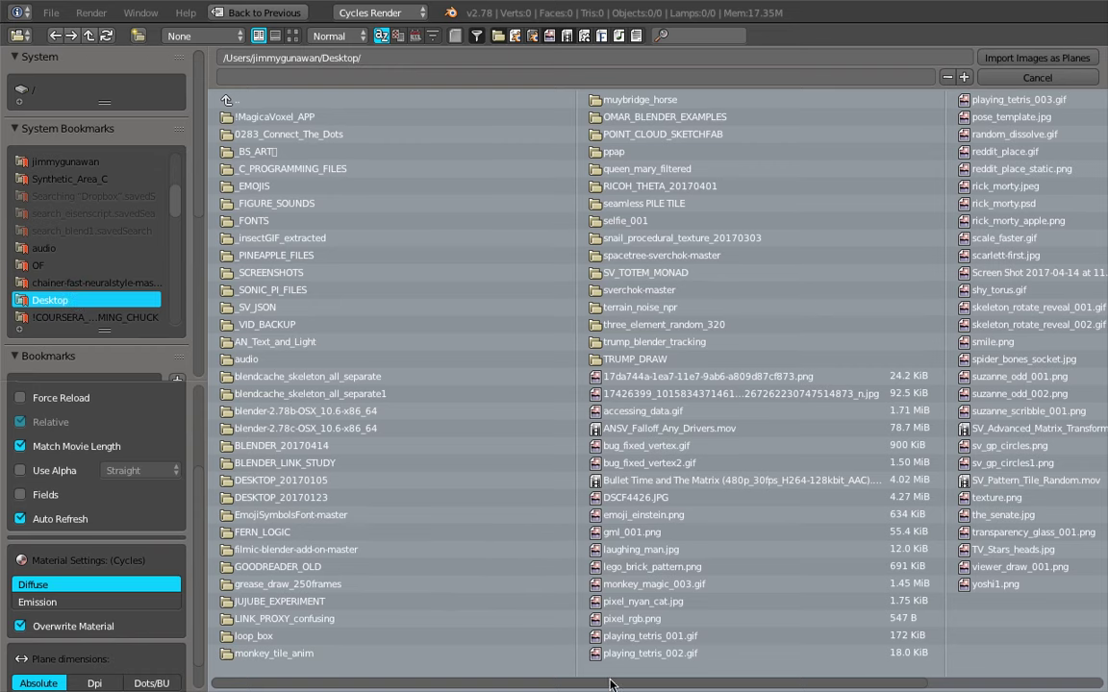
Import reddit_place_static.png as a plane with the Cycles material set to Emission.
{"action": "scroll", "coordinate": [630, 680], "scroll_direction": "right", "scroll_amount": 2}
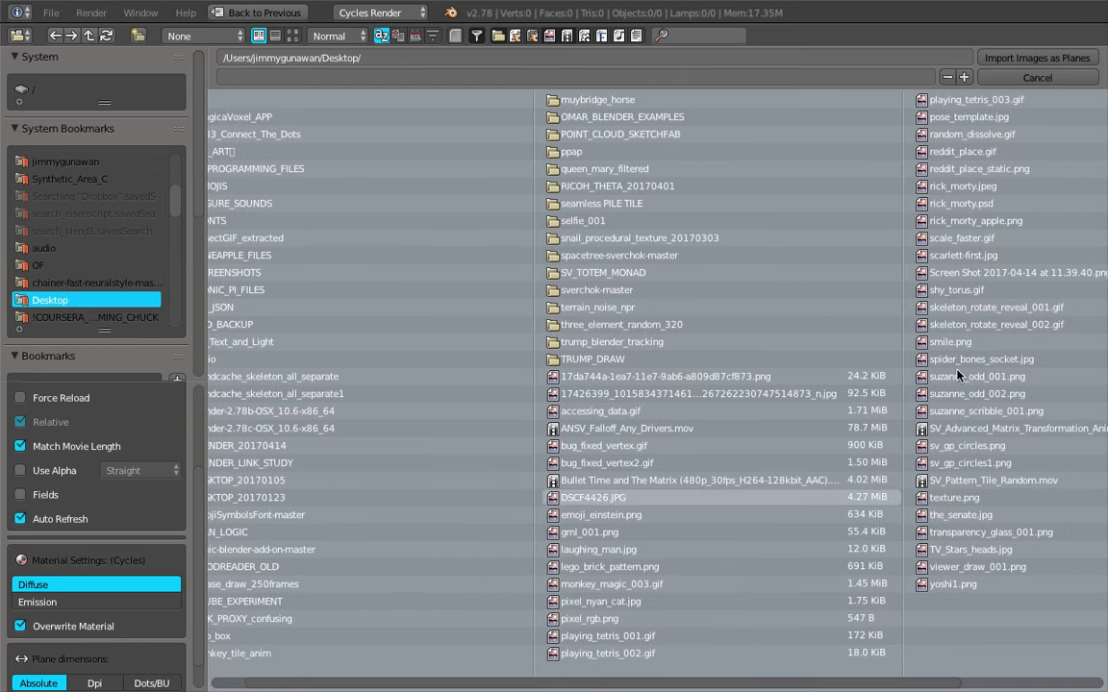
{"action": "left_click", "coordinate": [1007, 168]}
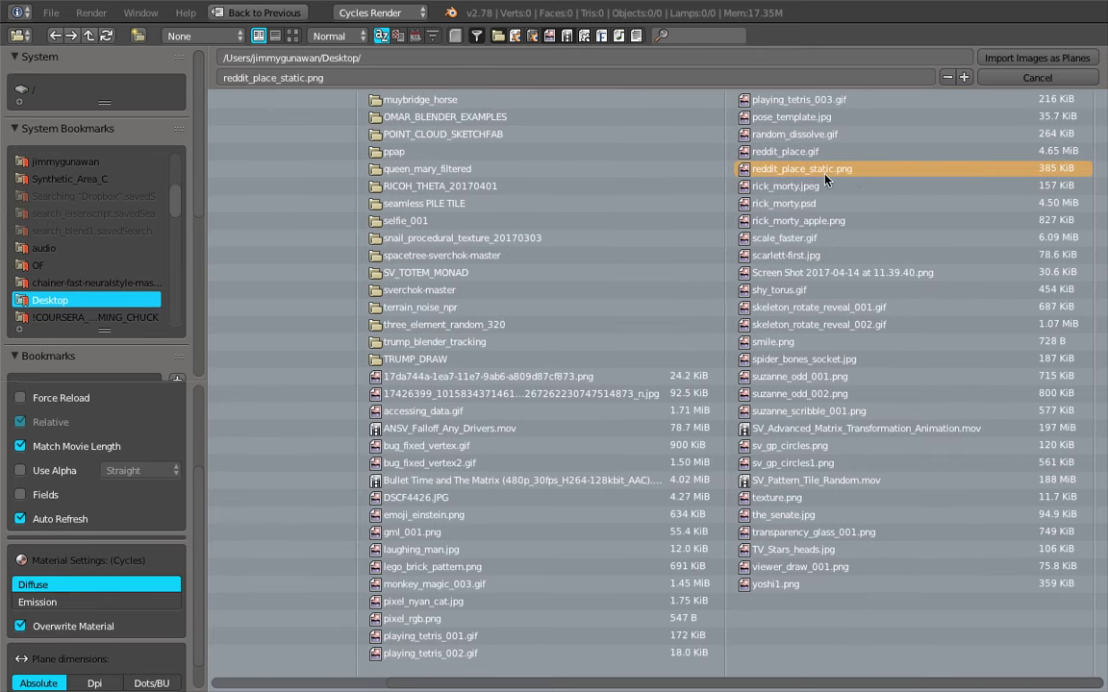
{"action": "left_click", "coordinate": [95, 603]}
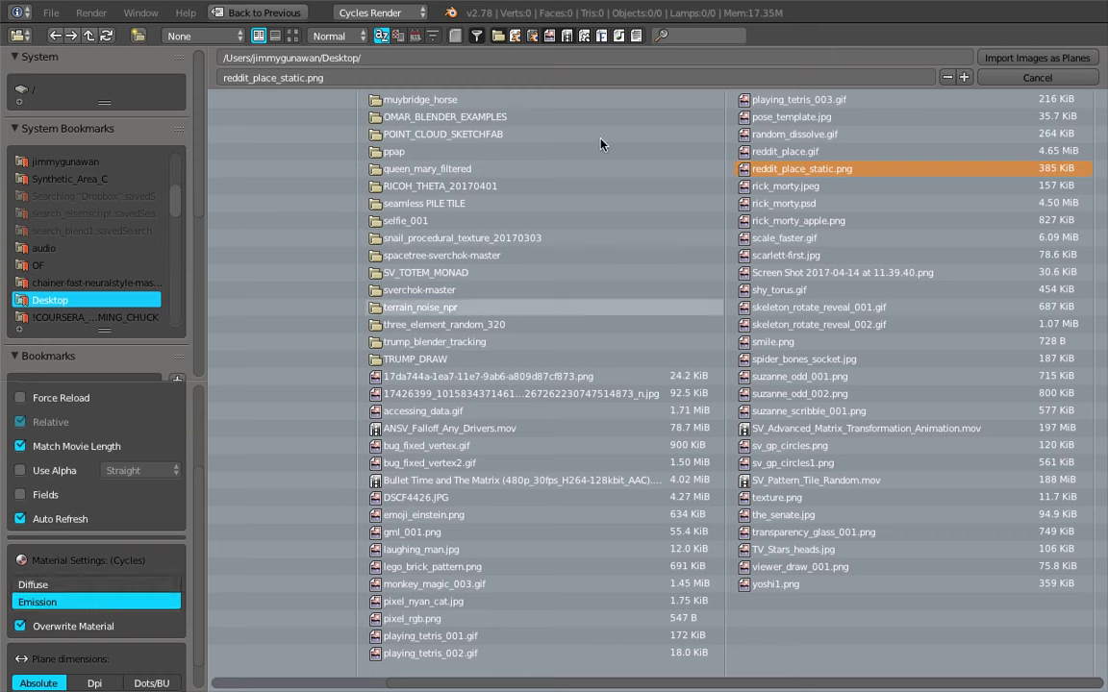
{"action": "left_click", "coordinate": [991, 58]}
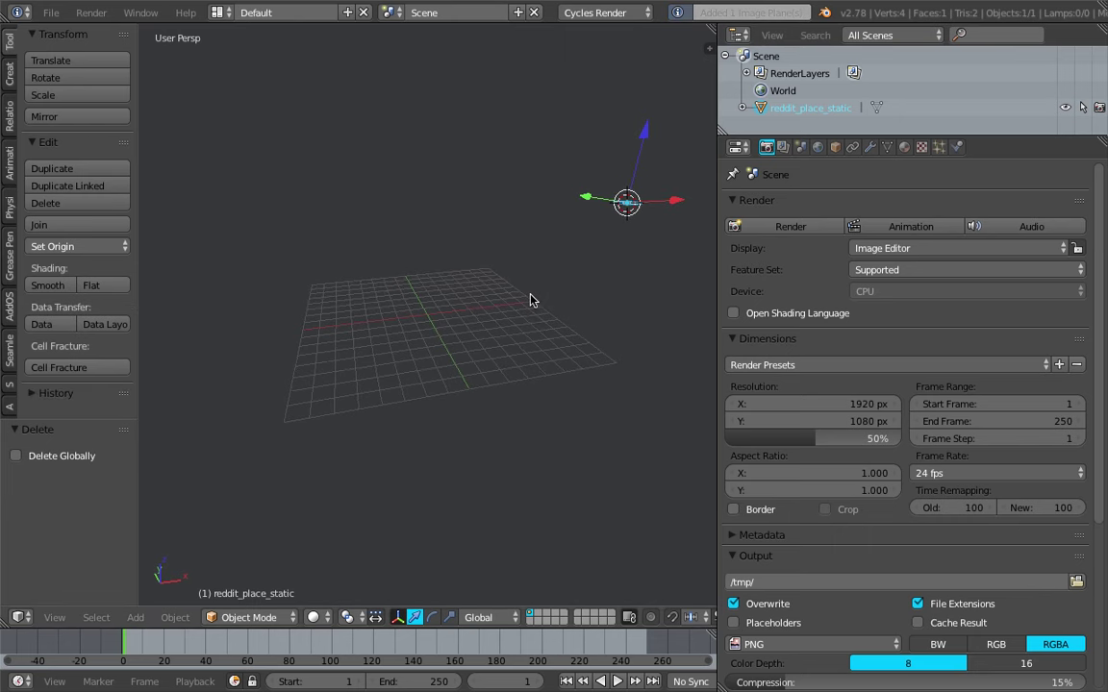
Clear the imported image plane's location to place it at the world origin, and show its transform properties.
{"action": "middle_click_drag", "start_coordinate": [539, 303], "coordinate": [306, 404], "text": "shift"}
{"action": "scroll", "coordinate": [306, 404], "scroll_direction": "up", "scroll_amount": 3}
{"action": "middle_click_drag", "start_coordinate": [269, 348], "coordinate": [475, 349], "text": "shift"}
{"action": "scroll", "coordinate": [510, 354], "scroll_direction": "up", "scroll_amount": 6}
{"action": "middle_click_drag", "start_coordinate": [630, 421], "coordinate": [563, 350], "text": "shift"}
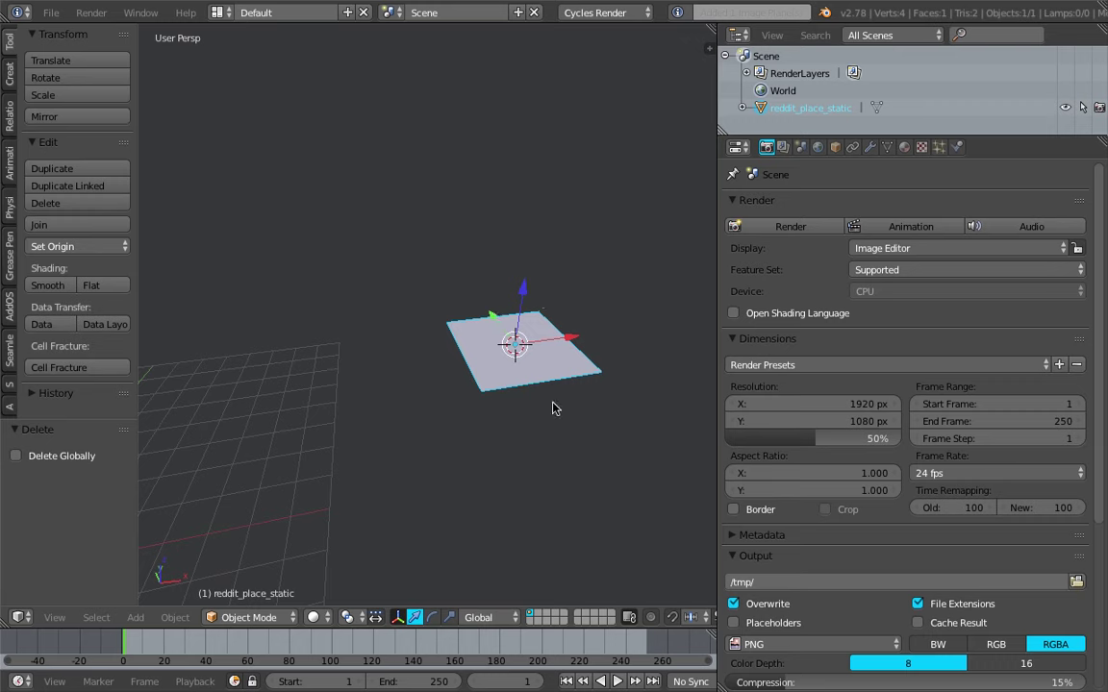
{"action": "scroll", "coordinate": [539, 395], "scroll_direction": "down", "scroll_amount": 2}
{"action": "middle_click_drag", "start_coordinate": [499, 382], "coordinate": [559, 339], "text": "shift"}
{"action": "middle_click_drag", "start_coordinate": [579, 263], "coordinate": [572, 288]}
{"action": "scroll", "coordinate": [524, 325], "scroll_direction": "down", "scroll_amount": 2}
{"action": "middle_click_drag", "start_coordinate": [521, 333], "coordinate": [562, 321], "text": "shift"}
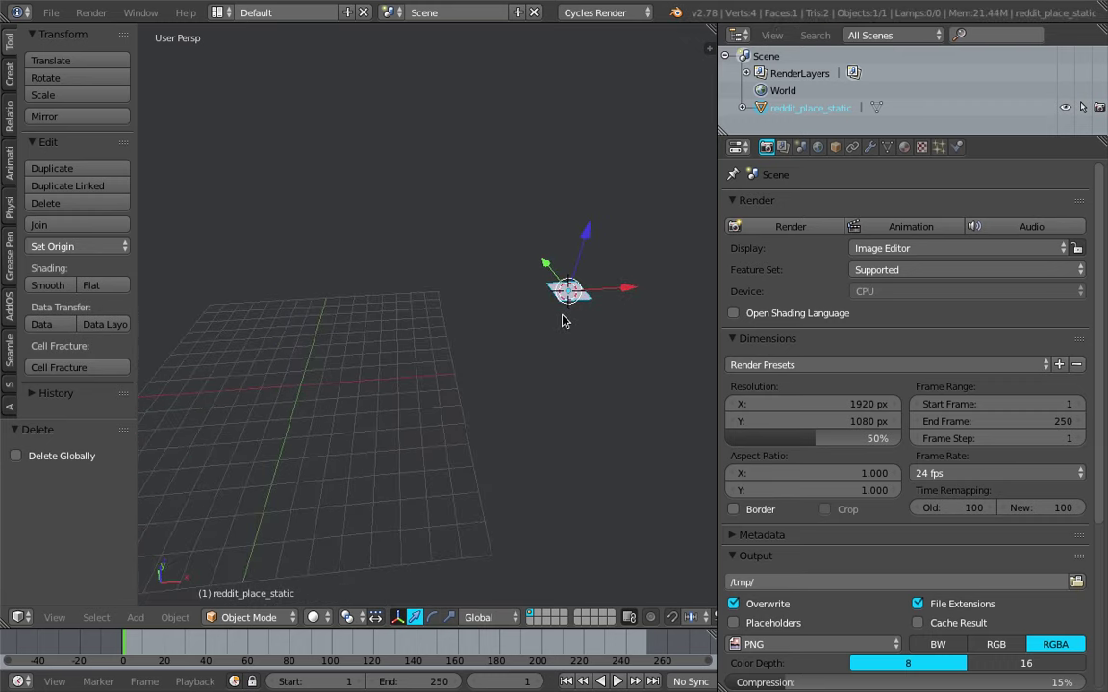
{"action": "key", "text": "alt+g"}
{"action": "middle_click_drag", "start_coordinate": [489, 341], "coordinate": [711, 144]}
{"action": "key", "text": "n"}
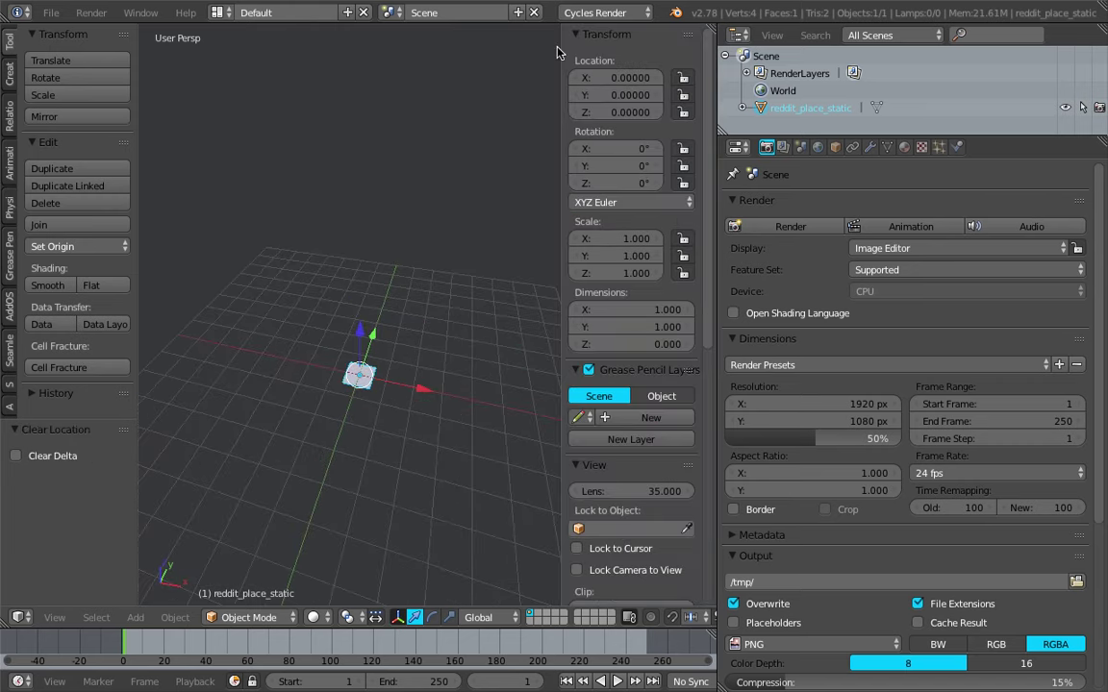
Widen the 3D viewport, set the plane's X, Y and Z location to 0, and hide the transform properties.
{"action": "left_click_drag", "start_coordinate": [561, 47], "coordinate": [843, 76]}
{"action": "left_click", "coordinate": [834, 48]}
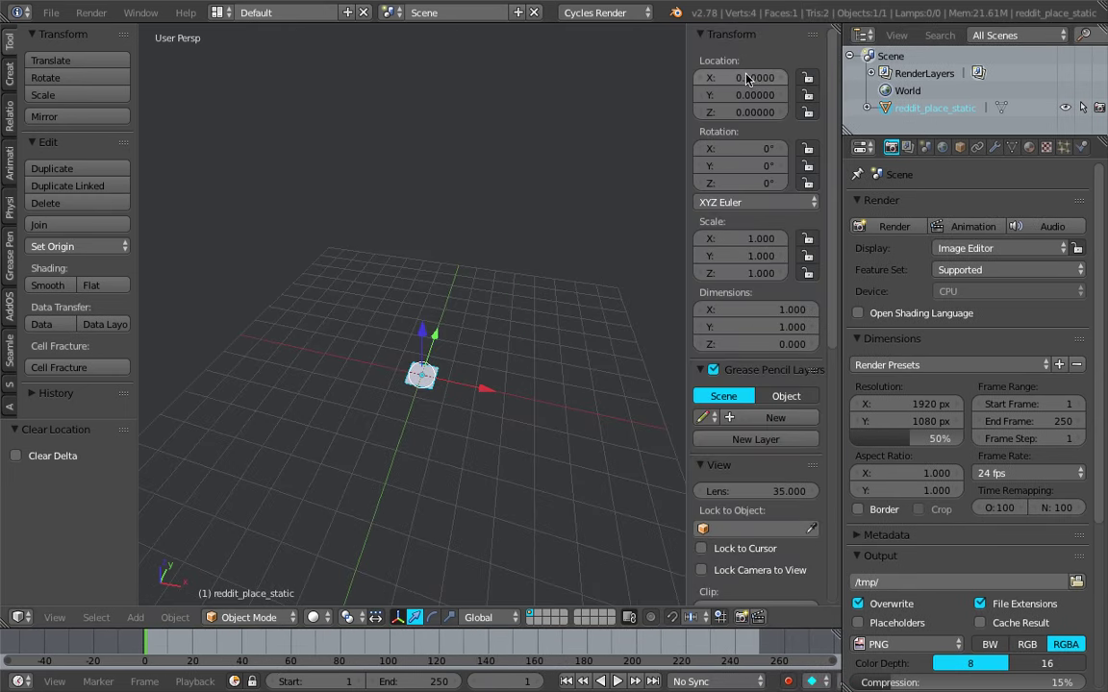
{"action": "left_click_drag", "start_coordinate": [749, 77], "coordinate": [759, 112]}
{"action": "type", "text": "0"}
{"action": "key", "text": "Return"}
{"action": "left_click_drag", "start_coordinate": [685, 55], "coordinate": [868, 64]}
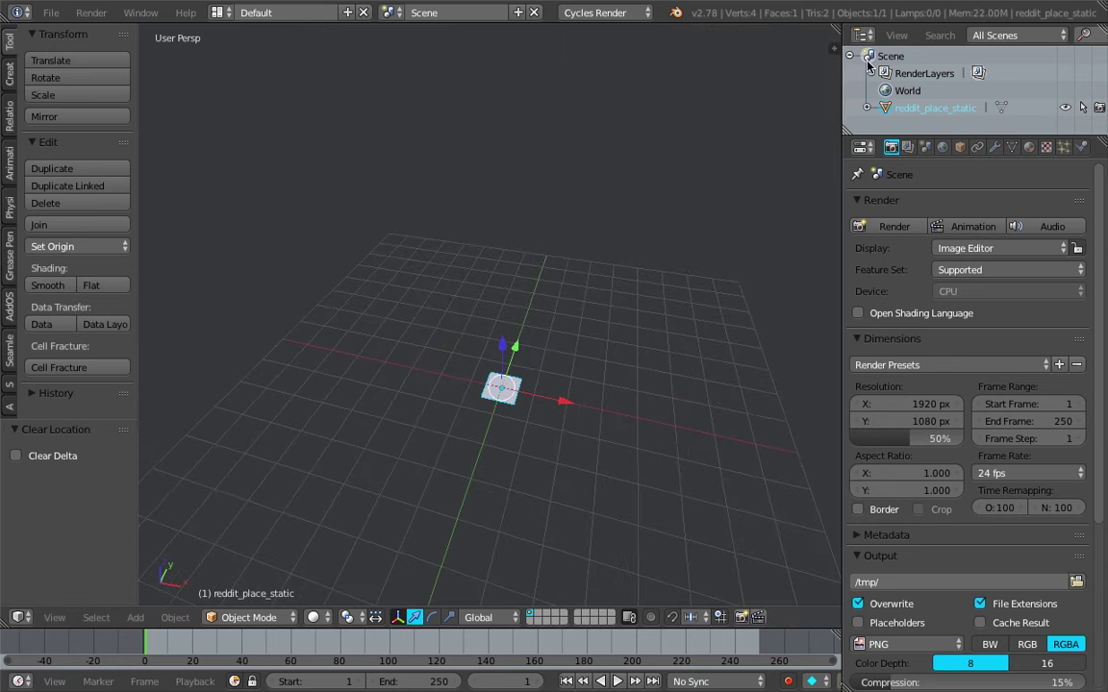
Switch the viewport shading to Texture and check the image on the plane.
{"action": "middle_click_drag", "start_coordinate": [604, 348], "coordinate": [536, 352]}
{"action": "scroll", "coordinate": [535, 356], "scroll_direction": "up", "scroll_amount": 3}
{"action": "middle_click_drag", "start_coordinate": [527, 393], "coordinate": [533, 270], "text": "shift"}
{"action": "scroll", "coordinate": [545, 257], "scroll_direction": "up", "scroll_amount": 2}
{"action": "middle_click_drag", "start_coordinate": [544, 348], "coordinate": [452, 442]}
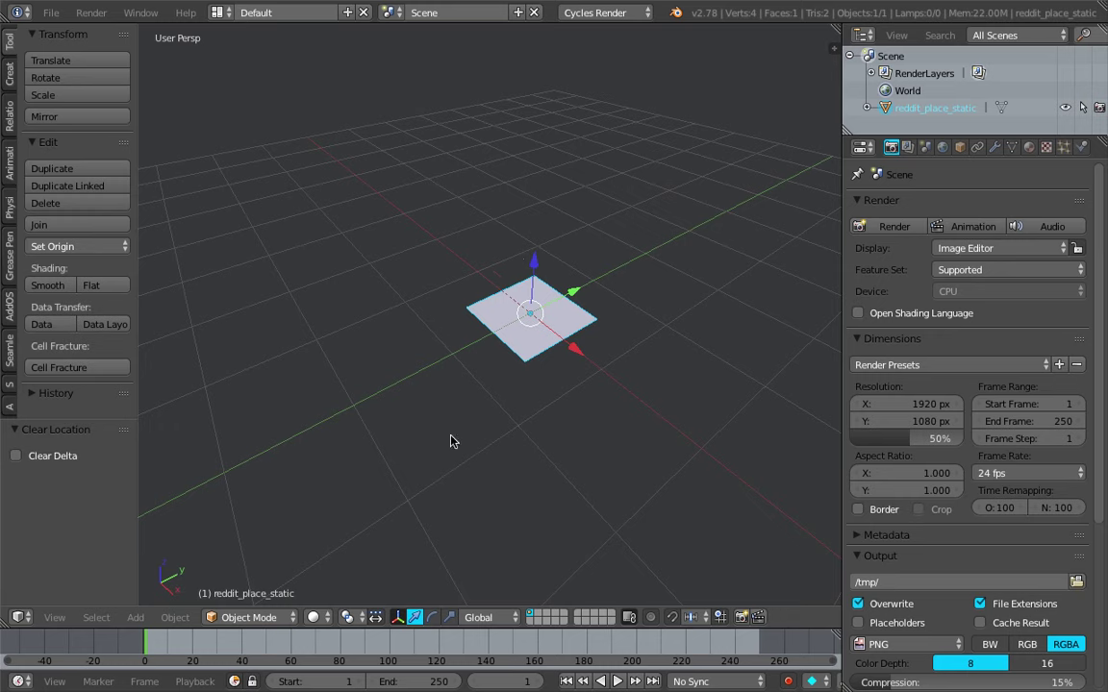
{"action": "left_click", "coordinate": [322, 620]}
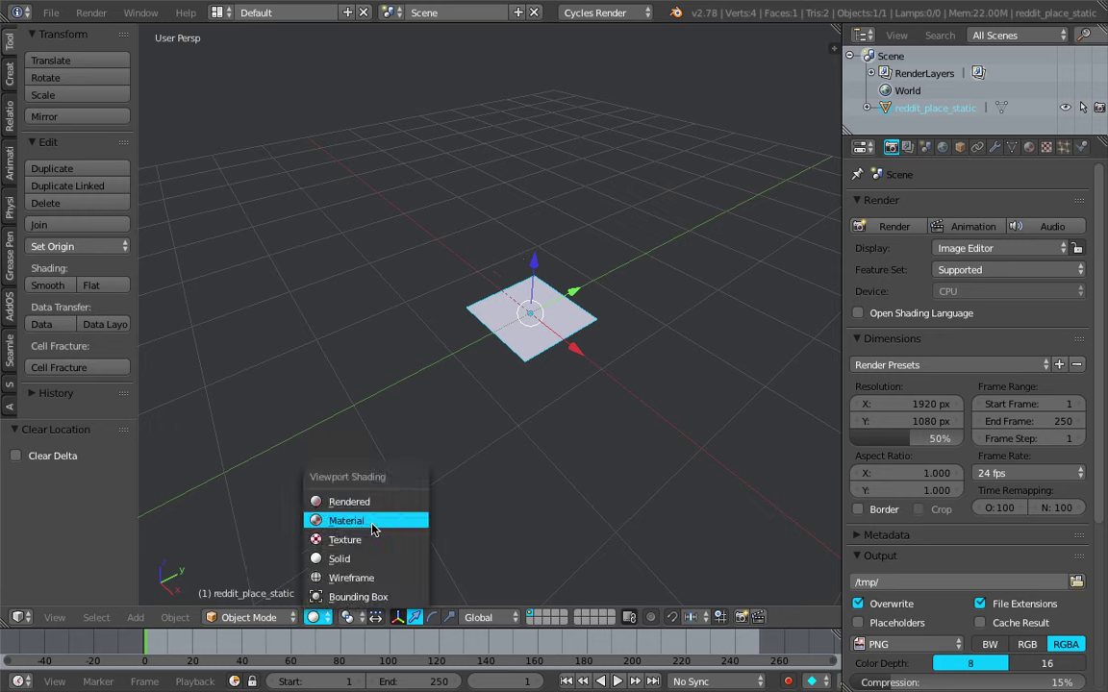
{"action": "left_click", "coordinate": [322, 617]}
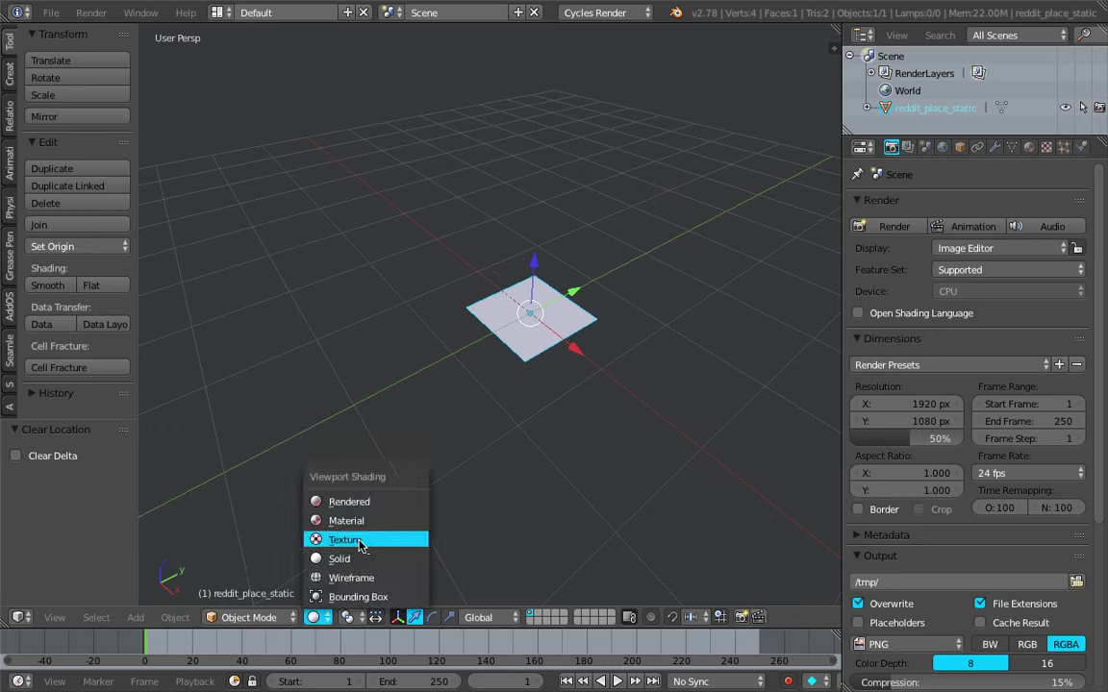
{"action": "left_click", "coordinate": [360, 535]}
{"action": "scroll", "coordinate": [551, 391], "scroll_direction": "up", "scroll_amount": 3}
{"action": "scroll", "coordinate": [598, 380], "scroll_direction": "up", "scroll_amount": 3}
{"action": "middle_click_drag", "start_coordinate": [509, 320], "coordinate": [491, 264]}
{"action": "scroll", "coordinate": [490, 265], "scroll_direction": "down", "scroll_amount": 7}
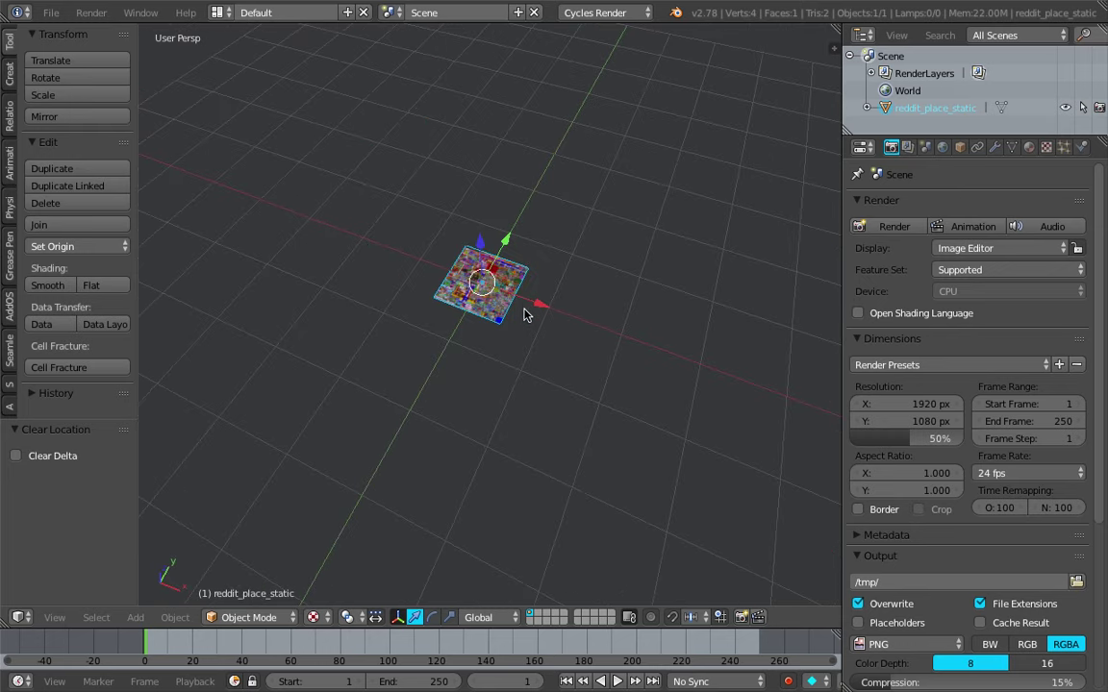
Scale the image plane up uniformly in several passes to a scale of about 27.
{"action": "key", "text": "s"}
{"action": "left_click", "coordinate": [588, 373]}
{"action": "key", "text": "s"}
{"action": "left_click", "coordinate": [689, 462]}
{"action": "key", "text": "s"}
{"action": "left_click", "coordinate": [697, 459]}
{"action": "scroll", "coordinate": [682, 444], "scroll_direction": "down", "scroll_amount": 3}
{"action": "key", "text": "s"}
{"action": "left_click", "coordinate": [740, 455]}
Show the transform properties, enlarge the plane further, and set its X, Y and Z scale to 50.
{"action": "key", "text": "n"}
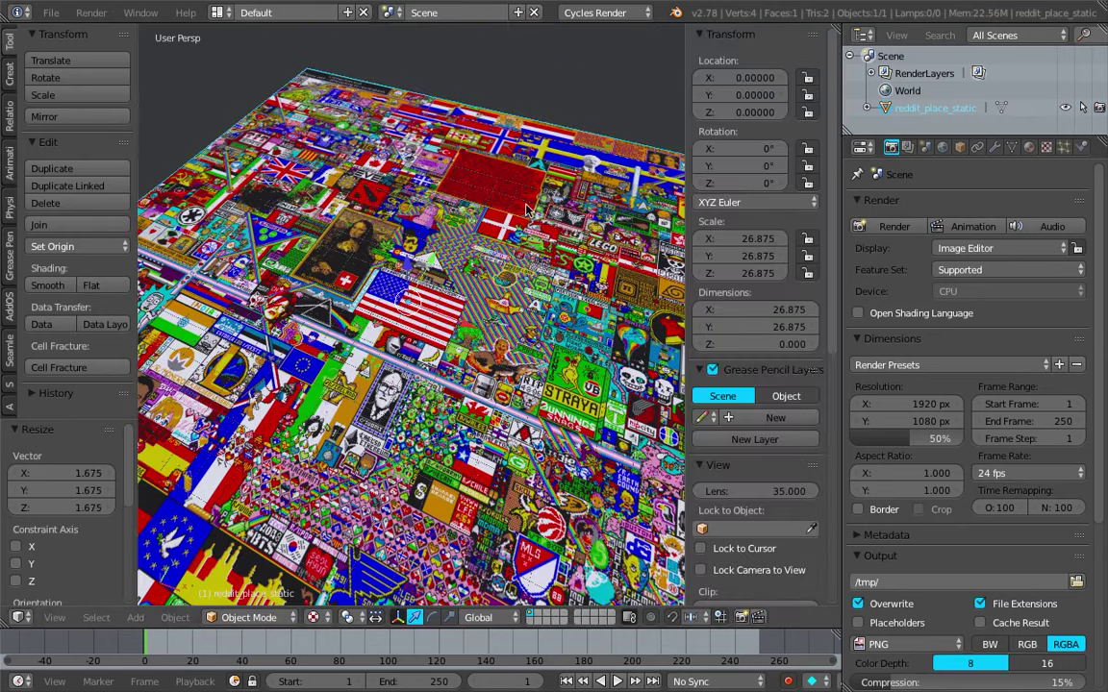
{"action": "key", "text": "s"}
{"action": "left_click", "coordinate": [601, 330]}
{"action": "left_click_drag", "start_coordinate": [750, 239], "coordinate": [750, 273]}
{"action": "type", "text": "50"}
{"action": "key", "text": "Return"}
Preview the plane with Rendered viewport shading and examine the pixel sharpness around the Mona Lisa.
{"action": "scroll", "coordinate": [538, 298], "scroll_direction": "down", "scroll_amount": 2}
{"action": "middle_click_drag", "start_coordinate": [452, 313], "coordinate": [488, 370], "text": "shift"}
{"action": "scroll", "coordinate": [458, 346], "scroll_direction": "up", "scroll_amount": 2}
{"action": "middle_click_drag", "start_coordinate": [317, 500], "coordinate": [397, 582], "text": "shift"}
{"action": "scroll", "coordinate": [396, 596], "scroll_direction": "up", "scroll_amount": 2}
{"action": "left_click", "coordinate": [312, 617]}
{"action": "left_click", "coordinate": [332, 502]}
{"action": "scroll", "coordinate": [375, 351], "scroll_direction": "up", "scroll_amount": 4}
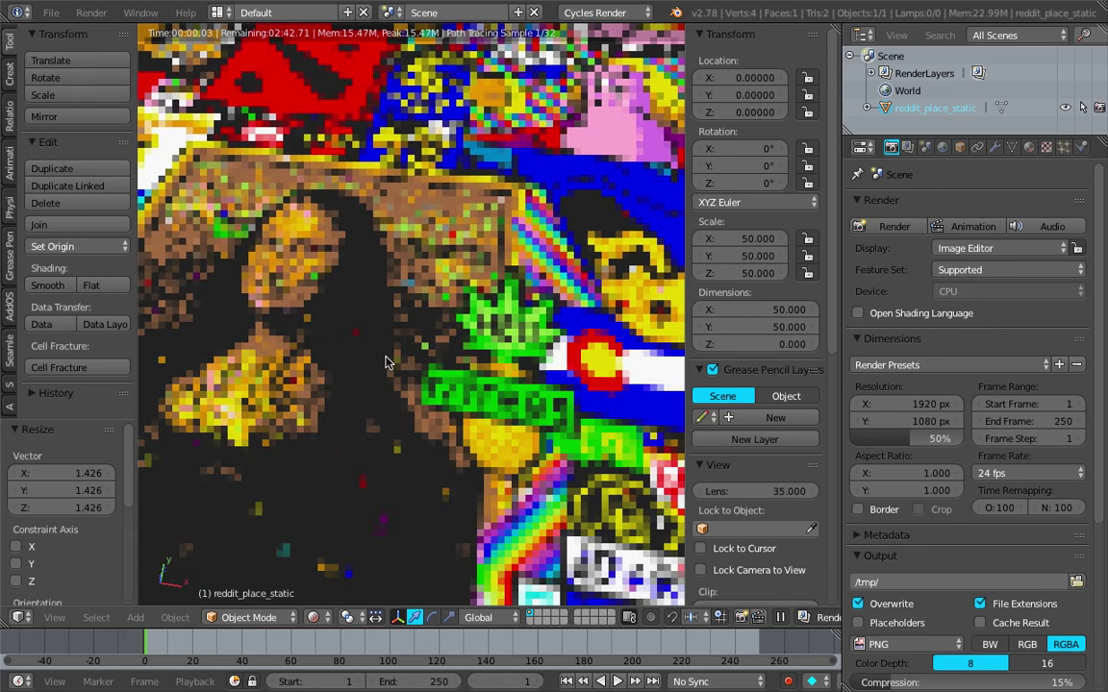
{"action": "scroll", "coordinate": [474, 323], "scroll_direction": "down", "scroll_amount": 2}
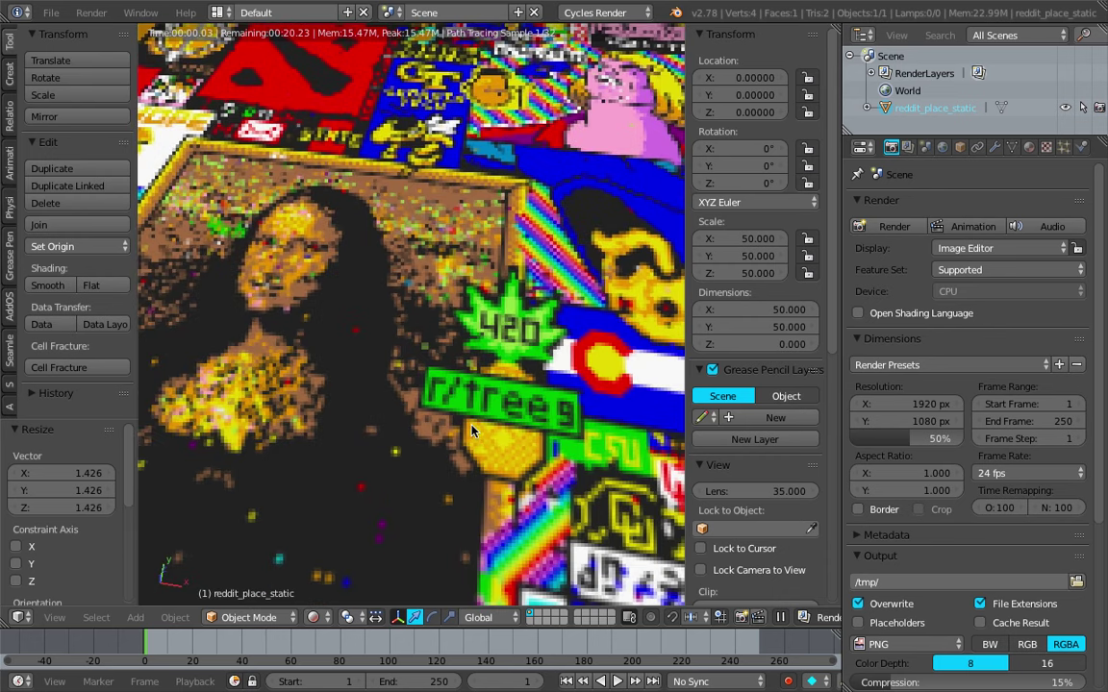
Return the viewport shading to Texture.
{"action": "left_click", "coordinate": [312, 617]}
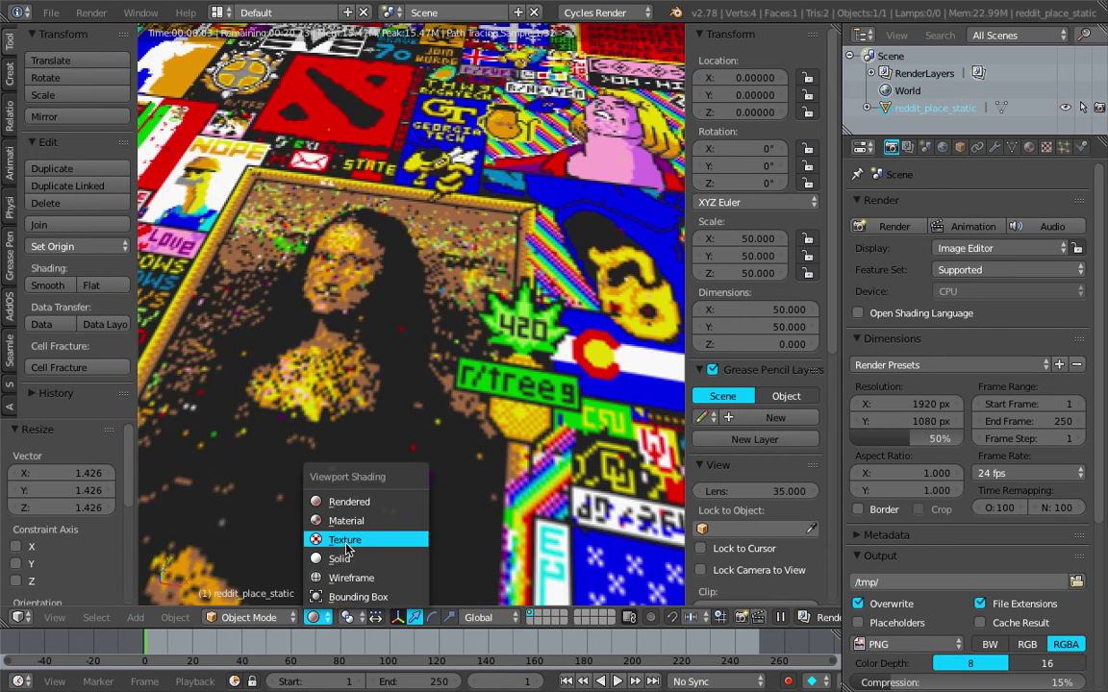
{"action": "left_click", "coordinate": [347, 550]}
{"action": "left_click", "coordinate": [313, 617]}
{"action": "left_click", "coordinate": [336, 542]}
Switch to the Compositing screen layout and show the plane's material nodes in the node editor.
{"action": "left_click", "coordinate": [219, 13]}
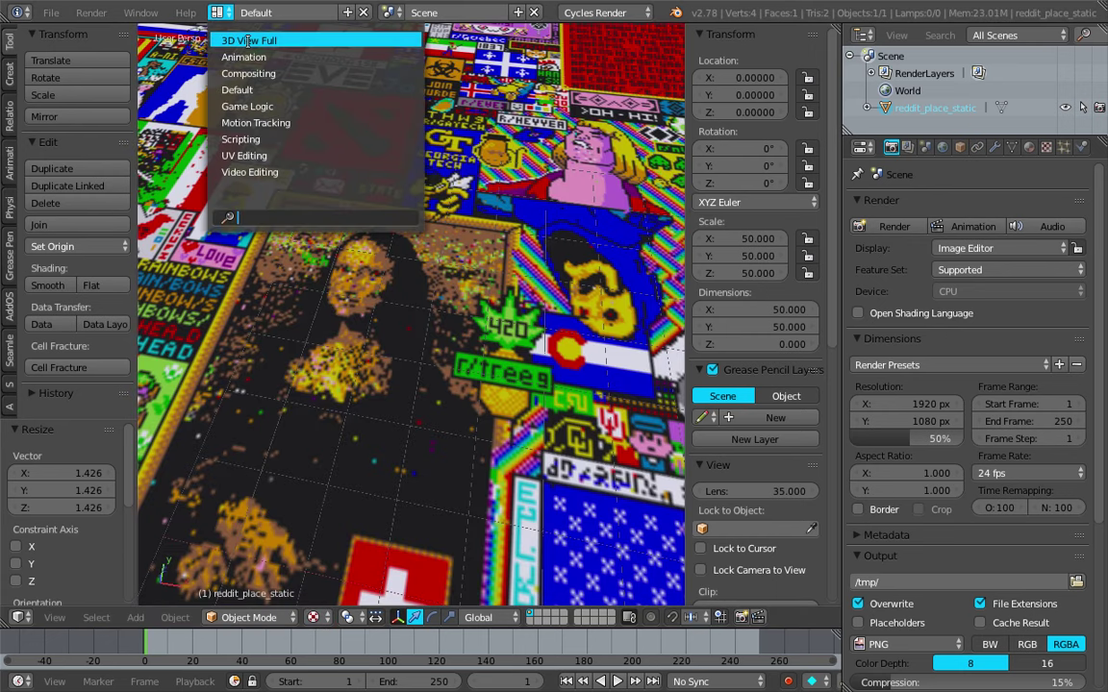
{"action": "left_click", "coordinate": [272, 77]}
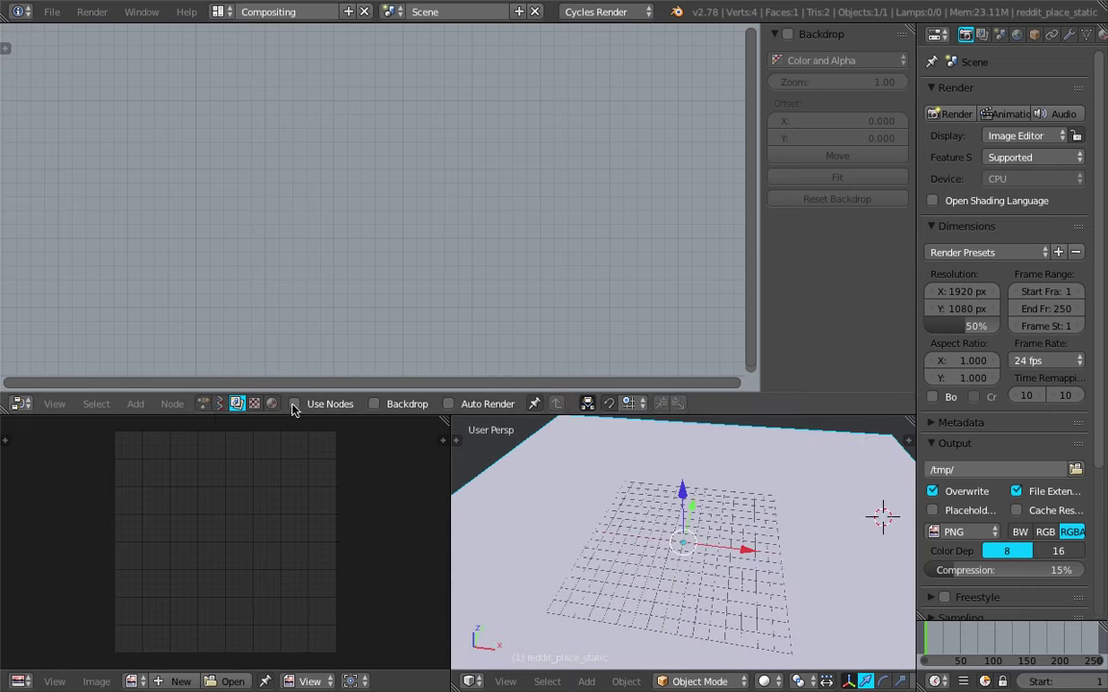
{"action": "middle_click_drag", "start_coordinate": [633, 491], "coordinate": [664, 500]}
{"action": "scroll", "coordinate": [759, 531], "scroll_direction": "down", "scroll_amount": 2}
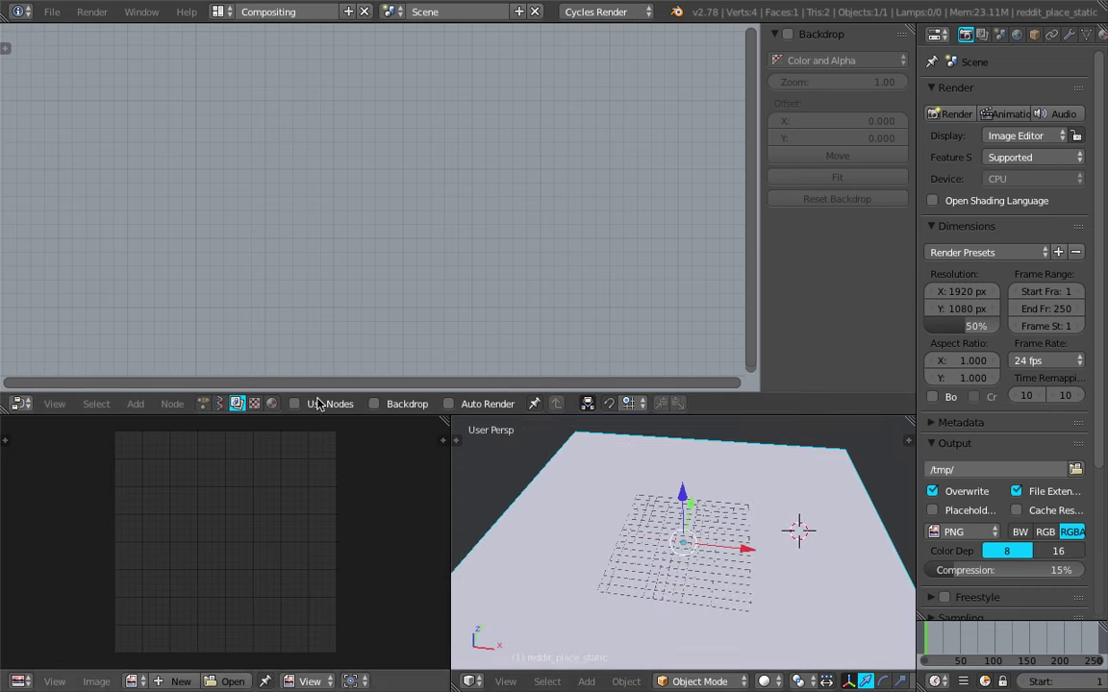
{"action": "left_click", "coordinate": [273, 404]}
{"action": "middle_click_drag", "start_coordinate": [331, 329], "coordinate": [482, 229]}
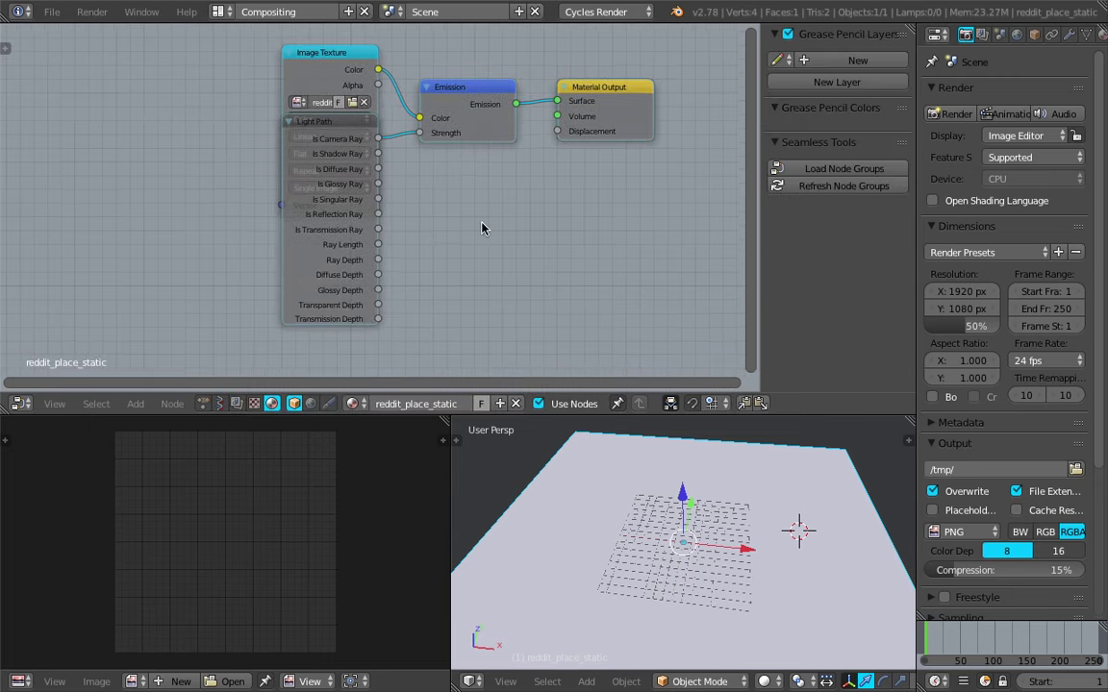
Spread out the Image Texture, Light Path, Emission and Material Output nodes so none of them overlap.
{"action": "left_click_drag", "start_coordinate": [318, 118], "coordinate": [214, 197]}
{"action": "left_click_drag", "start_coordinate": [306, 69], "coordinate": [229, 45]}
{"action": "middle_click_drag", "start_coordinate": [256, 162], "coordinate": [277, 248]}
{"action": "scroll", "coordinate": [277, 248], "scroll_direction": "up", "scroll_amount": 2}
{"action": "left_click_drag", "start_coordinate": [236, 105], "coordinate": [183, 73]}
{"action": "middle_click_drag", "start_coordinate": [550, 203], "coordinate": [454, 183]}
{"action": "scroll", "coordinate": [454, 183], "scroll_direction": "down", "scroll_amount": 1}
{"action": "left_click_drag", "start_coordinate": [433, 150], "coordinate": [370, 153]}
{"action": "left_click_drag", "start_coordinate": [583, 142], "coordinate": [548, 168]}
{"action": "scroll", "coordinate": [386, 189], "scroll_direction": "down", "scroll_amount": 2}
{"action": "middle_click_drag", "start_coordinate": [386, 190], "coordinate": [495, 193]}
{"action": "scroll", "coordinate": [496, 191], "scroll_direction": "up", "scroll_amount": 2}
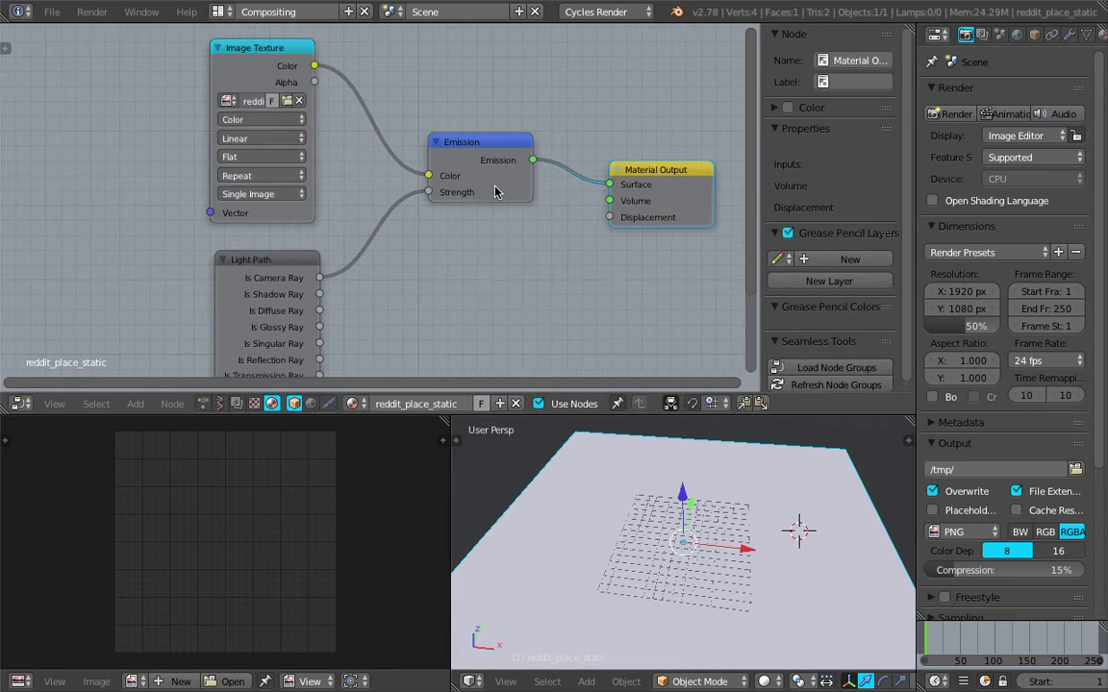
Set the Image Texture node's interpolation to Closest.
{"action": "left_click", "coordinate": [283, 128]}
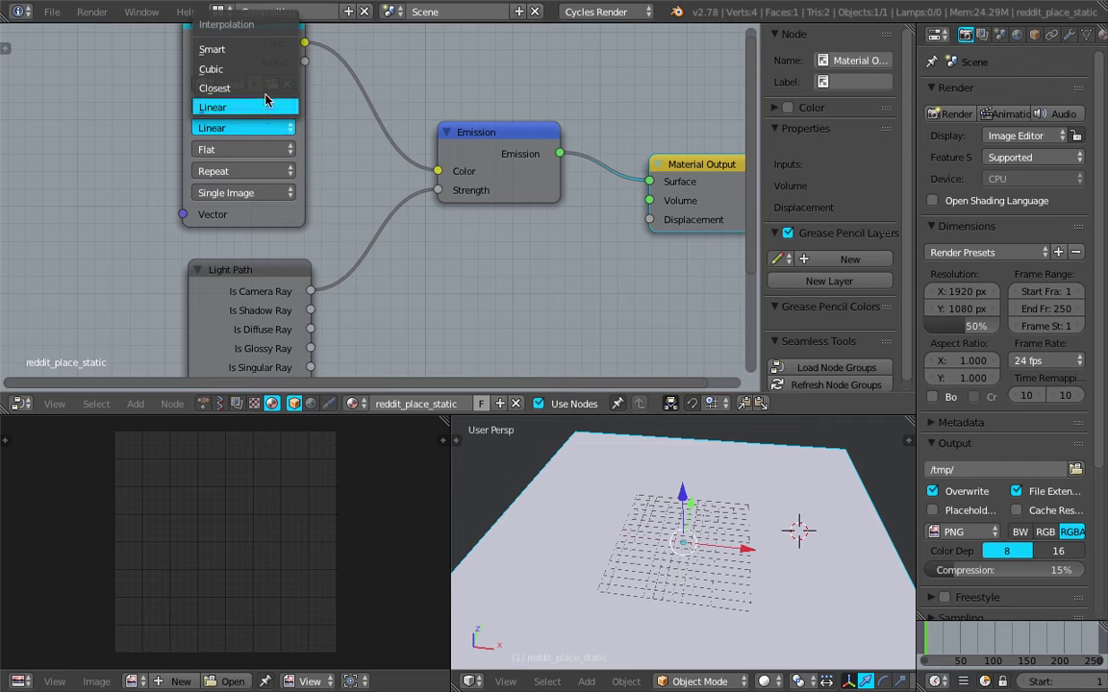
{"action": "left_click", "coordinate": [223, 107]}
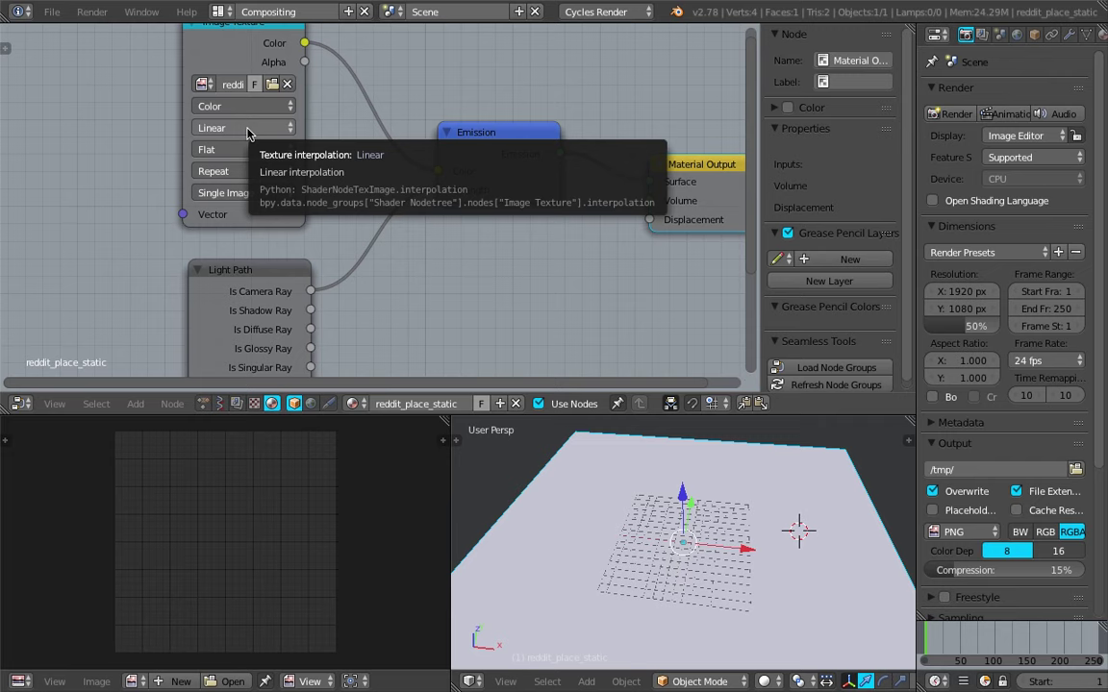
{"action": "left_click", "coordinate": [247, 131]}
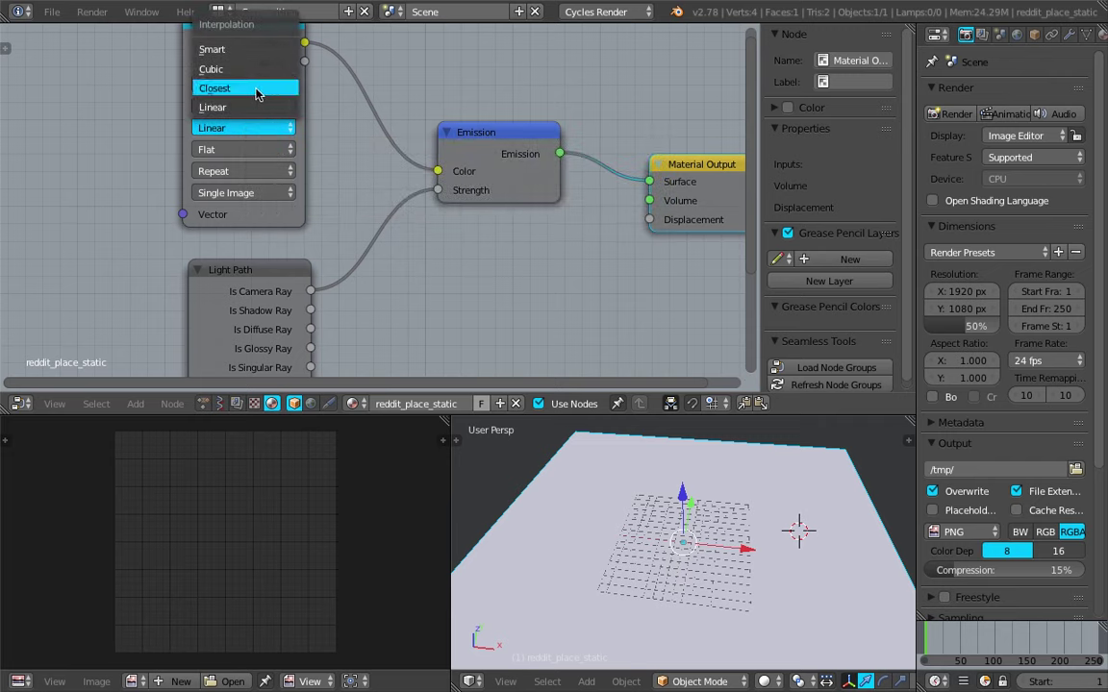
{"action": "left_click", "coordinate": [254, 88]}
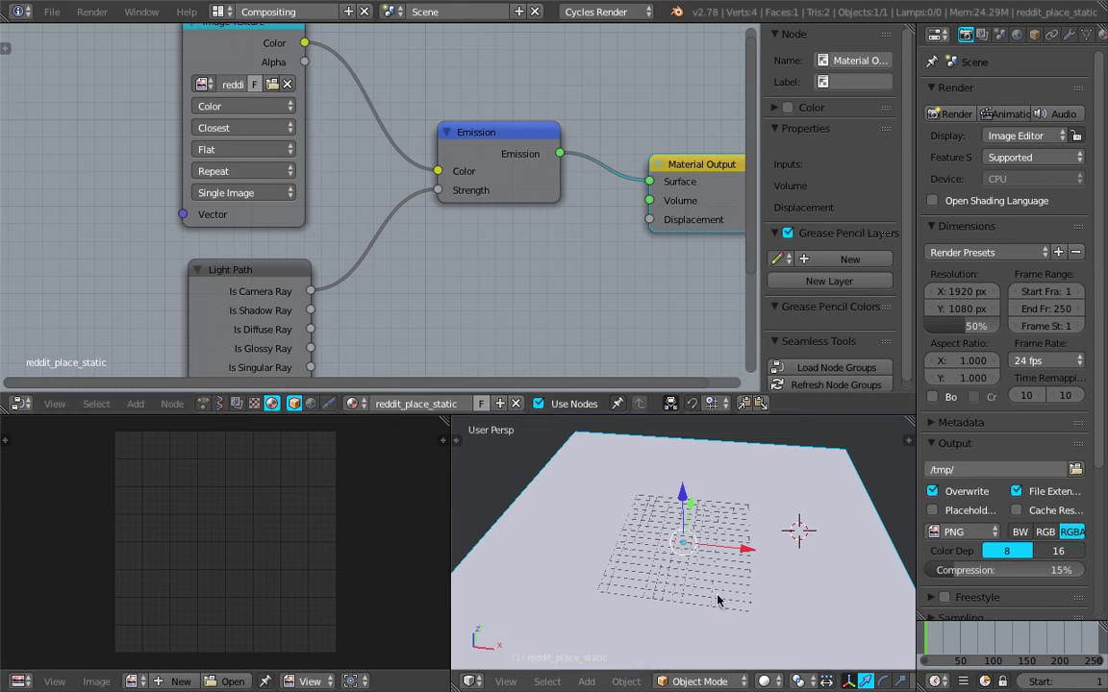
Set the lower 3D view to Rendered shading and inspect the pixels of the American flag up close.
{"action": "left_click", "coordinate": [765, 681]}
{"action": "left_click", "coordinate": [792, 573]}
{"action": "scroll", "coordinate": [686, 534], "scroll_direction": "up", "scroll_amount": 6}
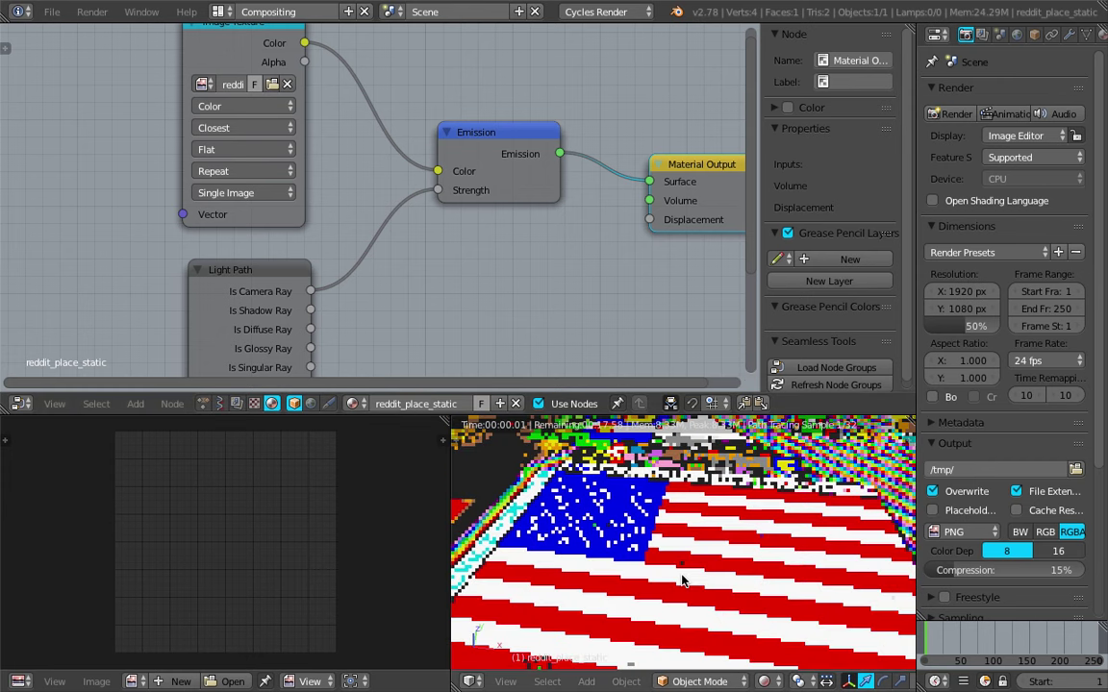
{"action": "scroll", "coordinate": [678, 535], "scroll_direction": "up", "scroll_amount": 4}
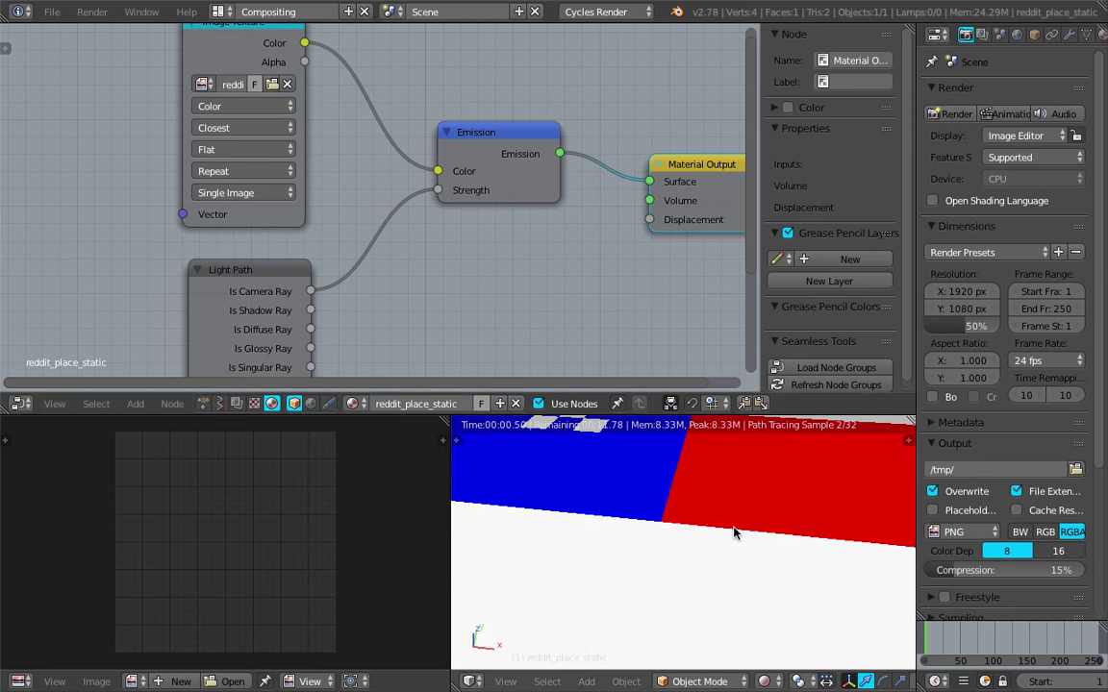
{"action": "scroll", "coordinate": [671, 536], "scroll_direction": "down", "scroll_amount": 5}
{"action": "mouse_move", "coordinate": [700, 549]}
{"action": "middle_mouse_down"}
{"action": "mouse_move", "coordinate": [688, 544]}
{"action": "mouse_move", "coordinate": [904, 612]}
{"action": "mouse_move", "coordinate": [674, 578]}
{"action": "middle_mouse_up"}
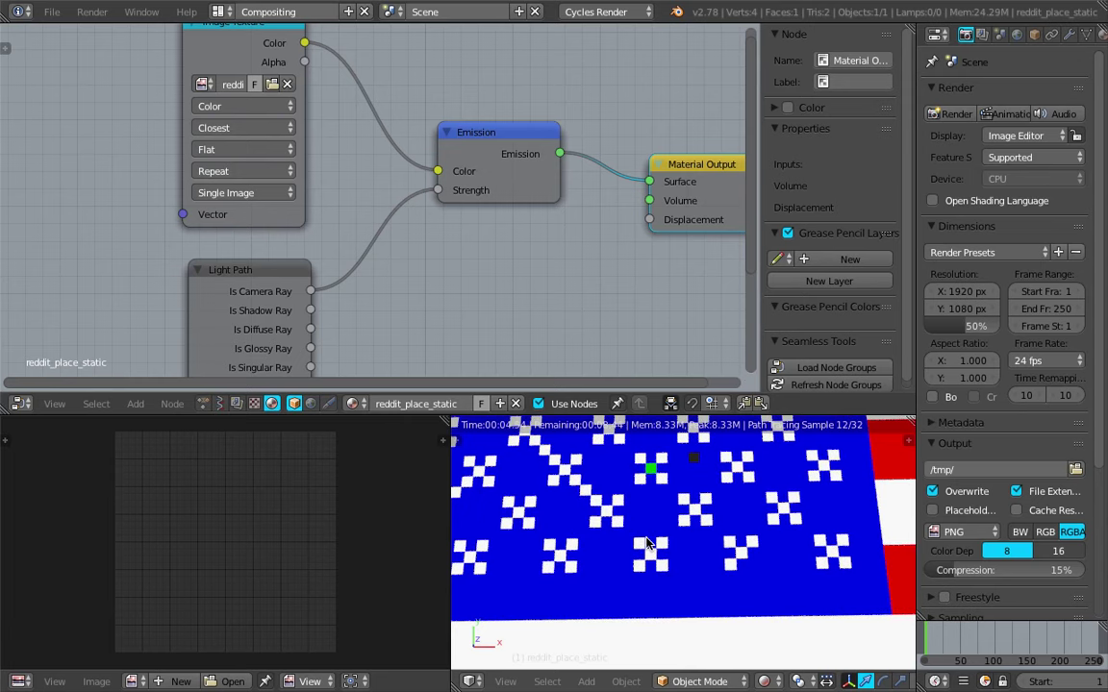
{"action": "scroll", "coordinate": [685, 531], "scroll_direction": "down", "scroll_amount": 4}
{"action": "middle_click_drag", "start_coordinate": [687, 534], "coordinate": [481, 467]}
Merge the empty image editor area into the 3D view and examine the pixel edges in the flag's blue field.
{"action": "left_click_drag", "start_coordinate": [449, 453], "coordinate": [351, 456]}
{"action": "middle_click_drag", "start_coordinate": [468, 502], "coordinate": [540, 516]}
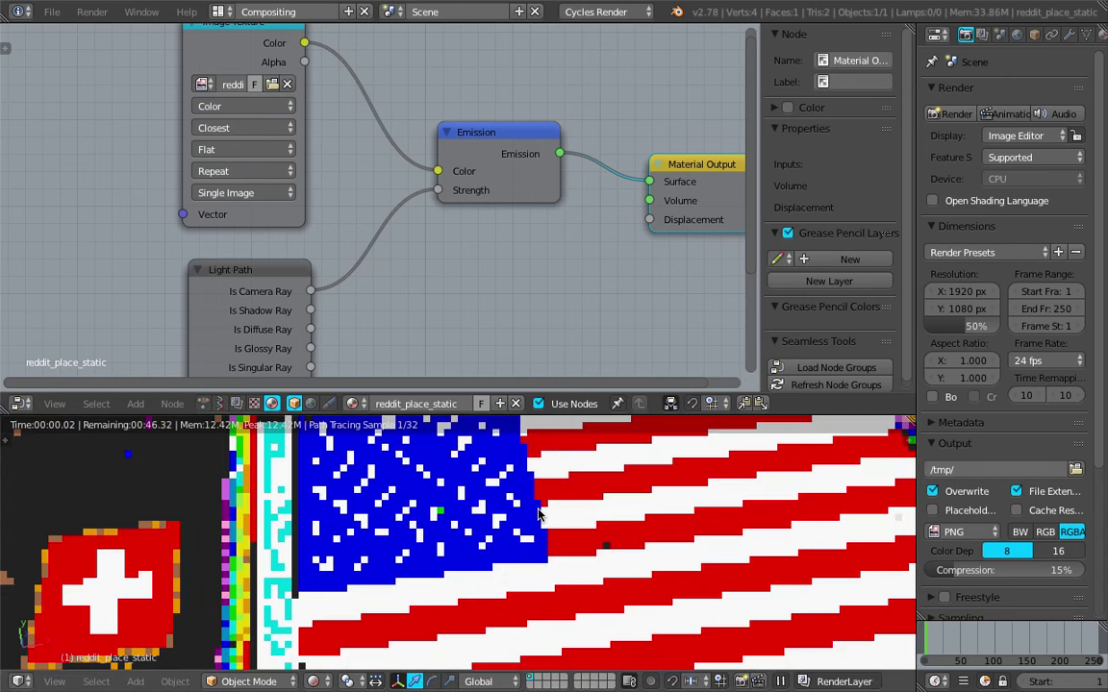
{"action": "scroll", "coordinate": [539, 516], "scroll_direction": "up", "scroll_amount": 6}
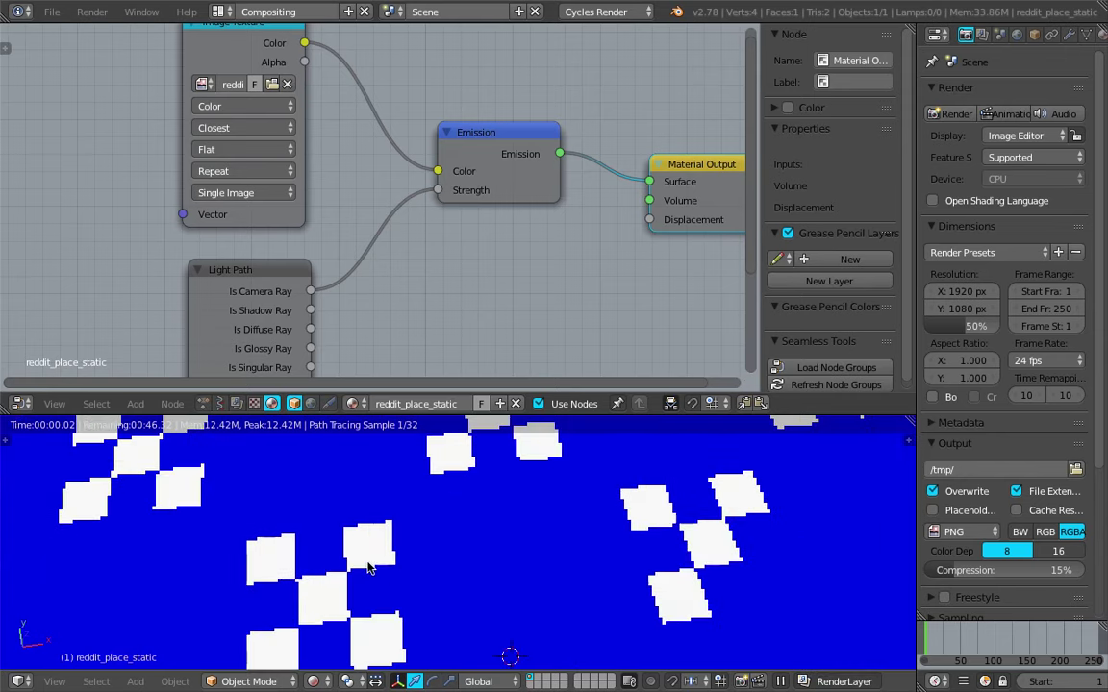
{"action": "mouse_move", "coordinate": [458, 548]}
{"action": "middle_mouse_down"}
{"action": "mouse_move", "coordinate": [366, 538]}
{"action": "mouse_move", "coordinate": [532, 574]}
{"action": "mouse_move", "coordinate": [511, 556]}
{"action": "mouse_move", "coordinate": [403, 544]}
{"action": "mouse_move", "coordinate": [432, 531]}
{"action": "mouse_move", "coordinate": [382, 527]}
{"action": "mouse_move", "coordinate": [467, 519]}
{"action": "middle_mouse_up"}
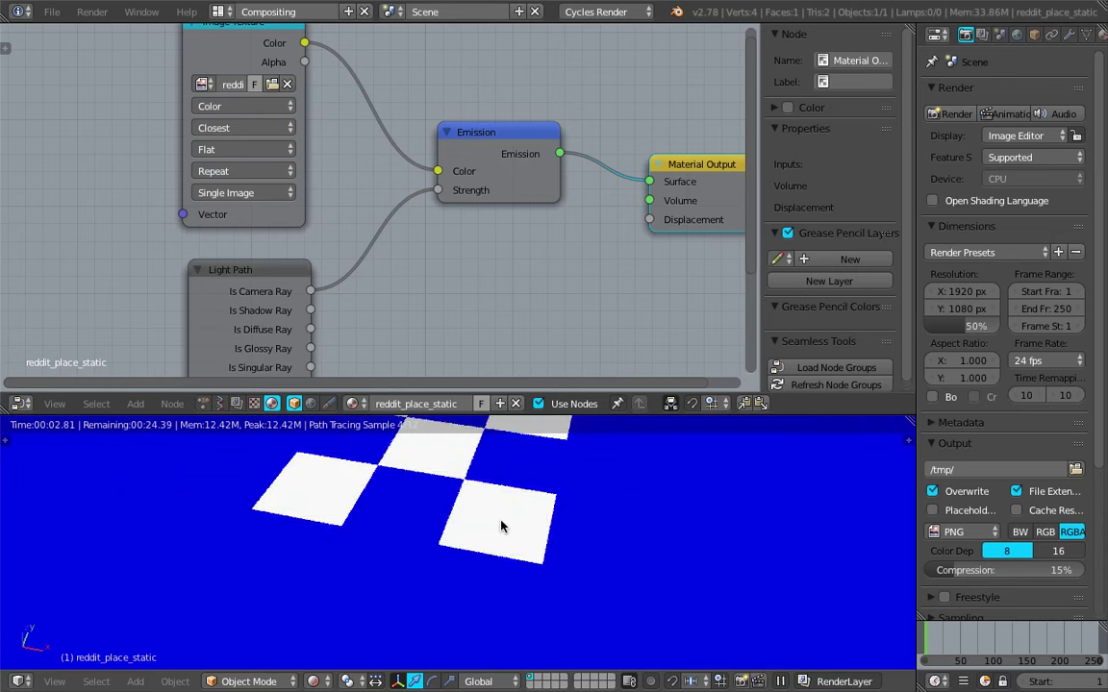
{"action": "scroll", "coordinate": [588, 514], "scroll_direction": "down", "scroll_amount": 10}
{"action": "middle_click_drag", "start_coordinate": [509, 519], "coordinate": [457, 575]}
{"action": "scroll", "coordinate": [556, 524], "scroll_direction": "down", "scroll_amount": 5}
{"action": "scroll", "coordinate": [457, 575], "scroll_direction": "down", "scroll_amount": 3}
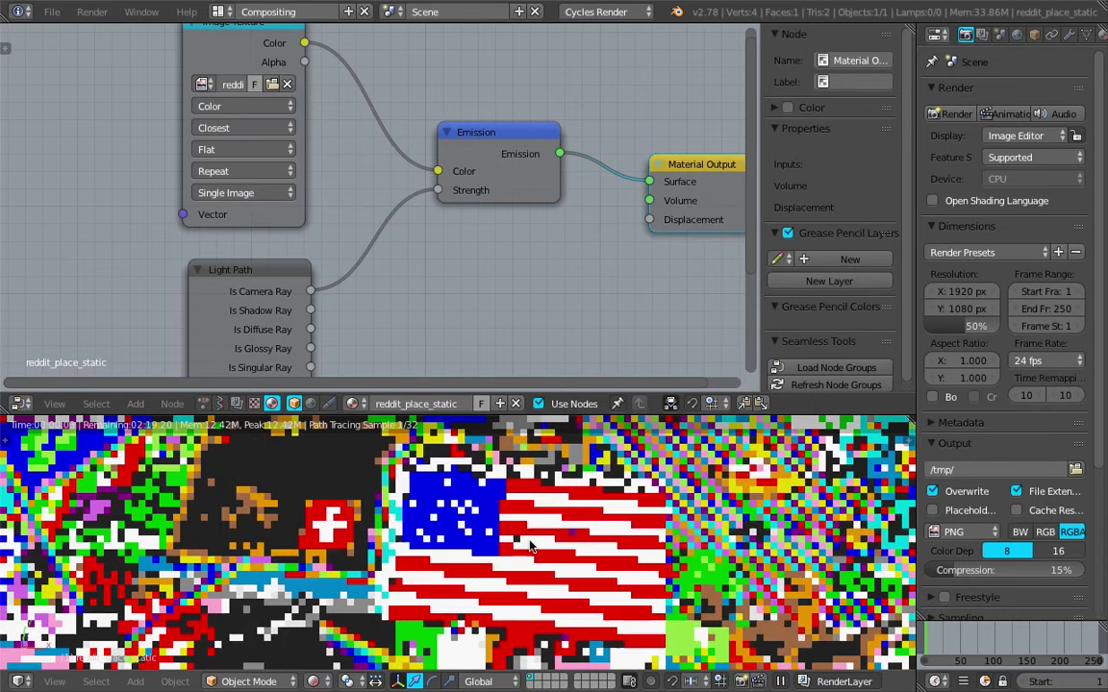
{"action": "scroll", "coordinate": [413, 520], "scroll_direction": "down", "scroll_amount": 3}
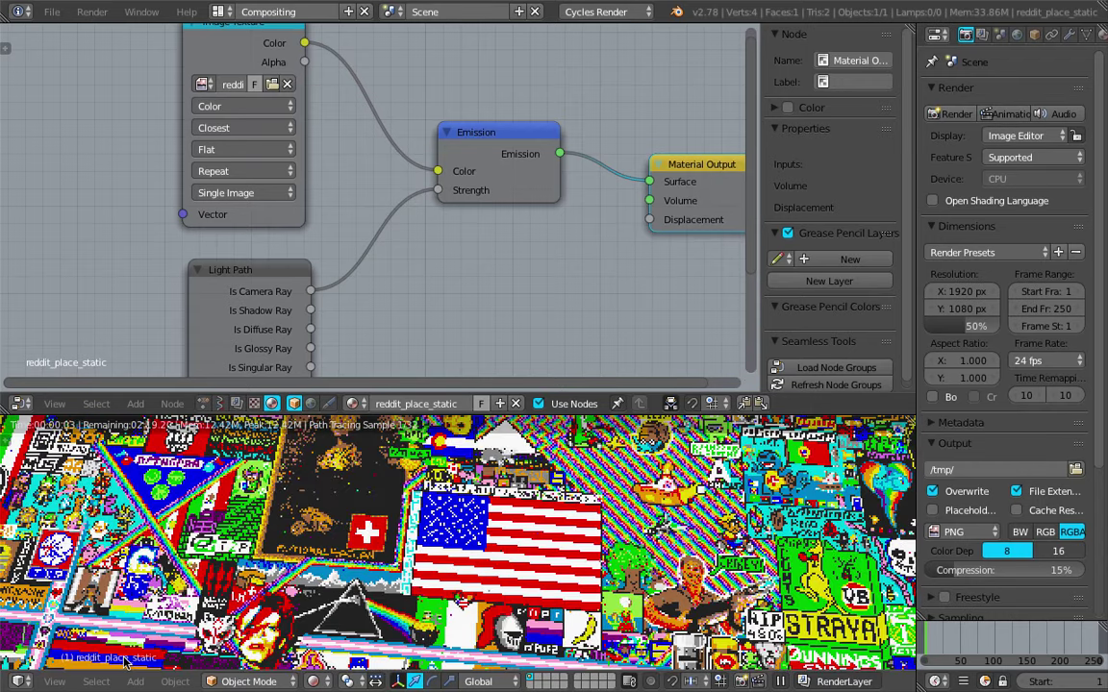
Make the 3D view taller and look at the plane from the top.
{"action": "left_click_drag", "start_coordinate": [494, 423], "coordinate": [518, 287]}
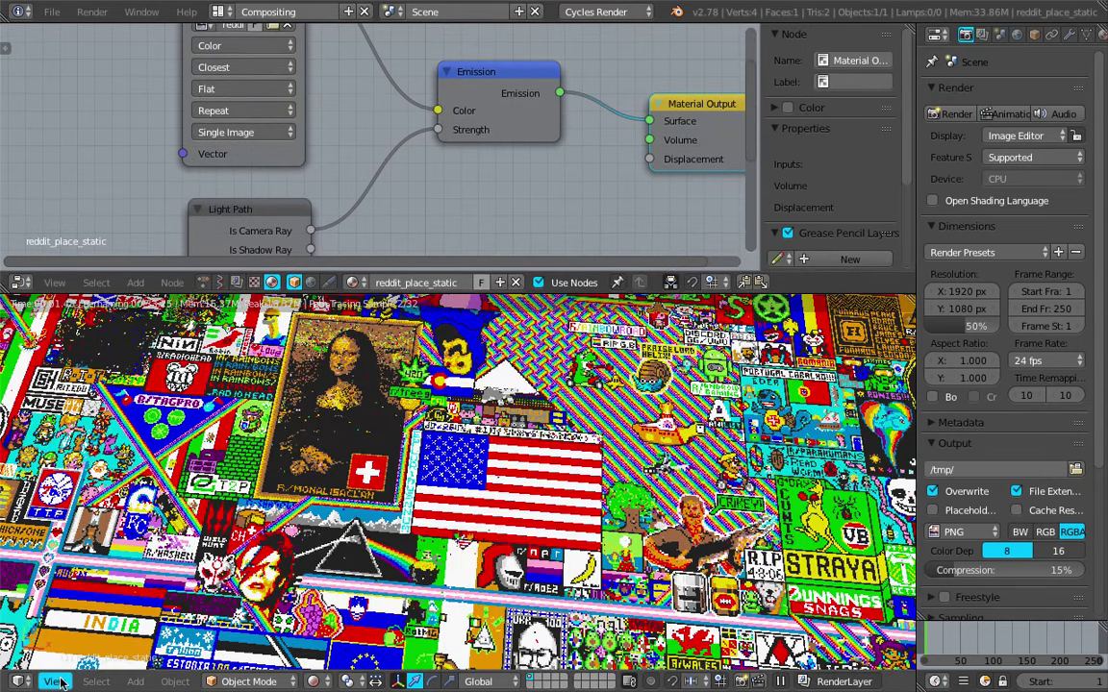
{"action": "left_click", "coordinate": [55, 682]}
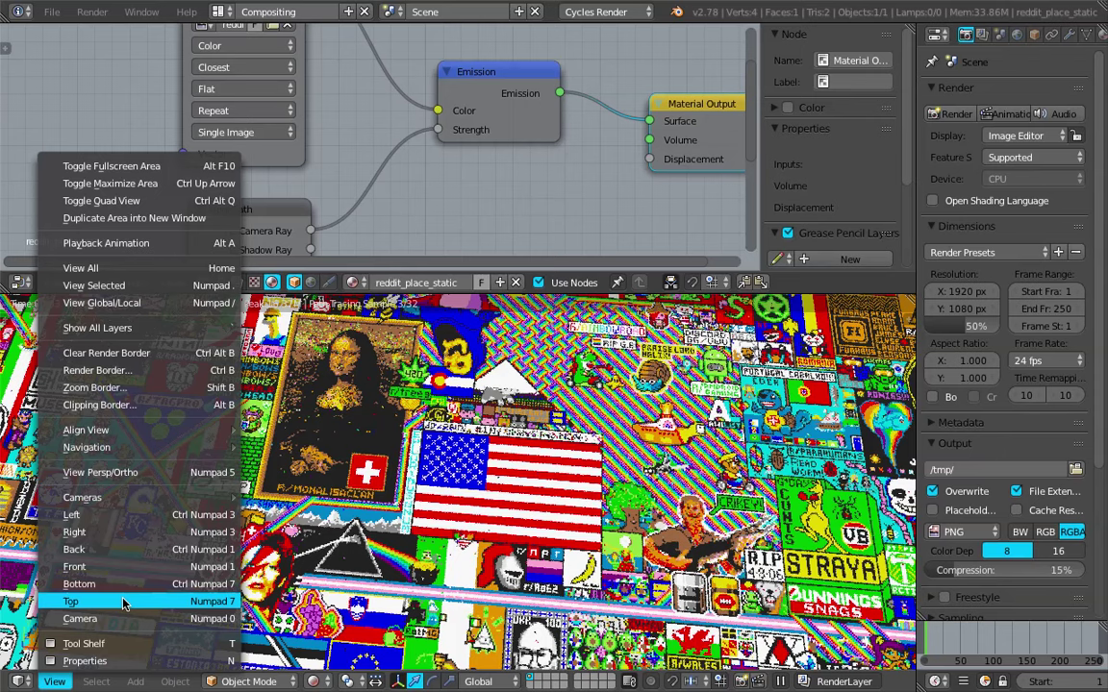
{"action": "left_click", "coordinate": [123, 603]}
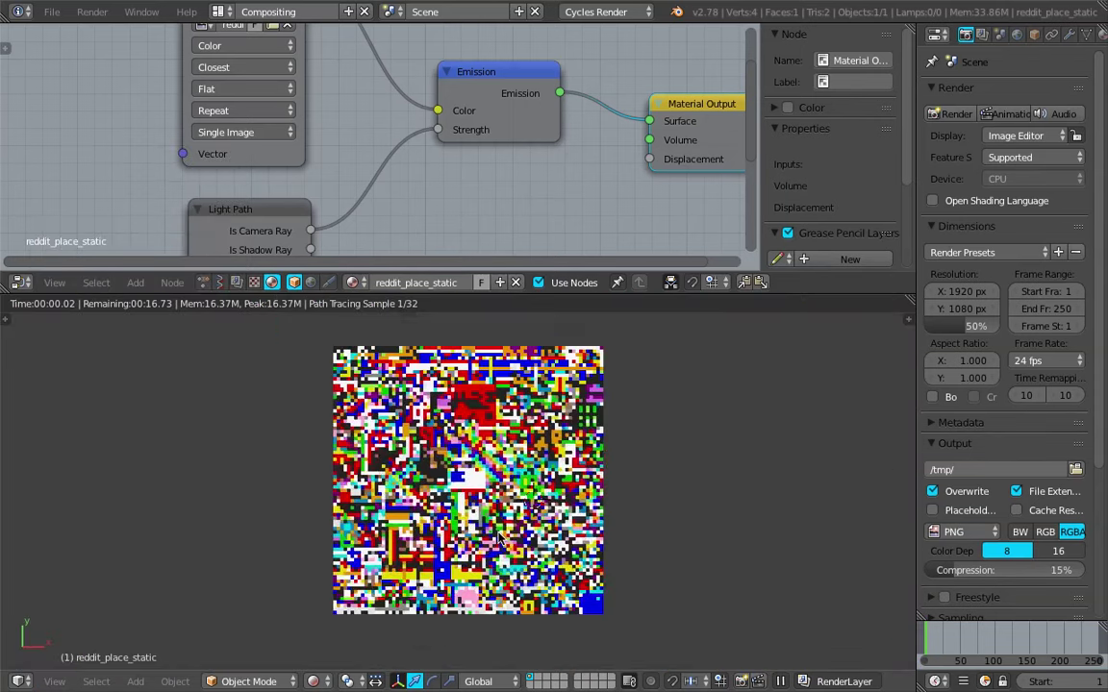
{"action": "left_click", "coordinate": [54, 682]}
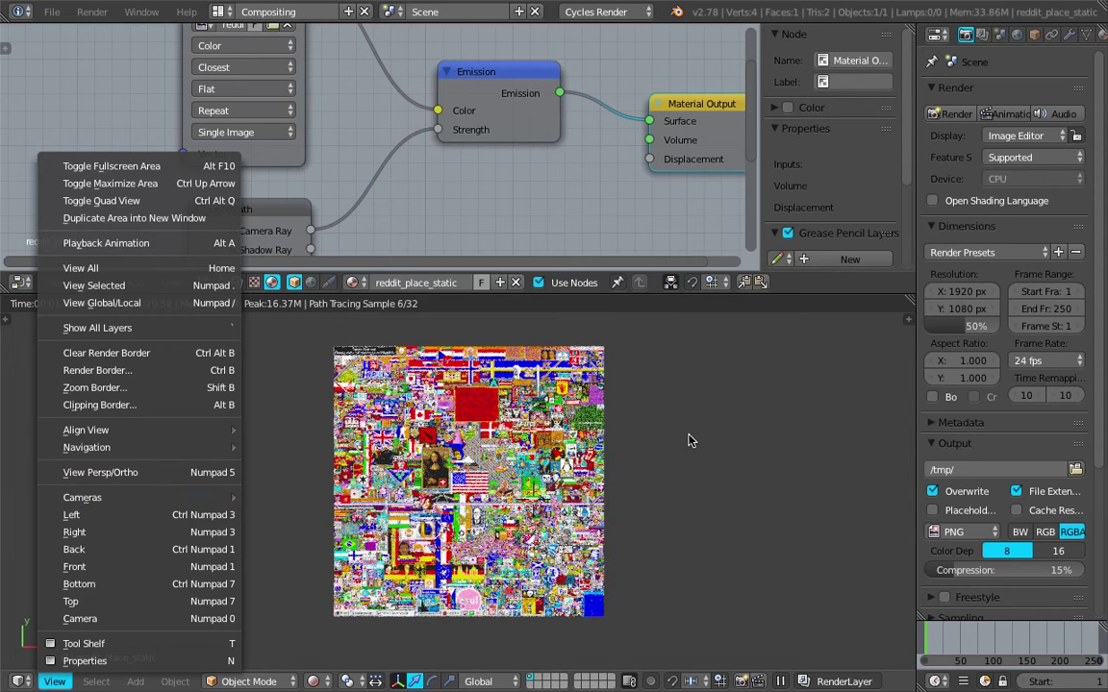
{"action": "key", "text": "Escape"}
Add a camera to the scene.
{"action": "middle_click_drag", "start_coordinate": [501, 426], "coordinate": [584, 528]}
{"action": "key", "text": "shift+a"}
{"action": "mouse_move", "coordinate": [610, 481]}
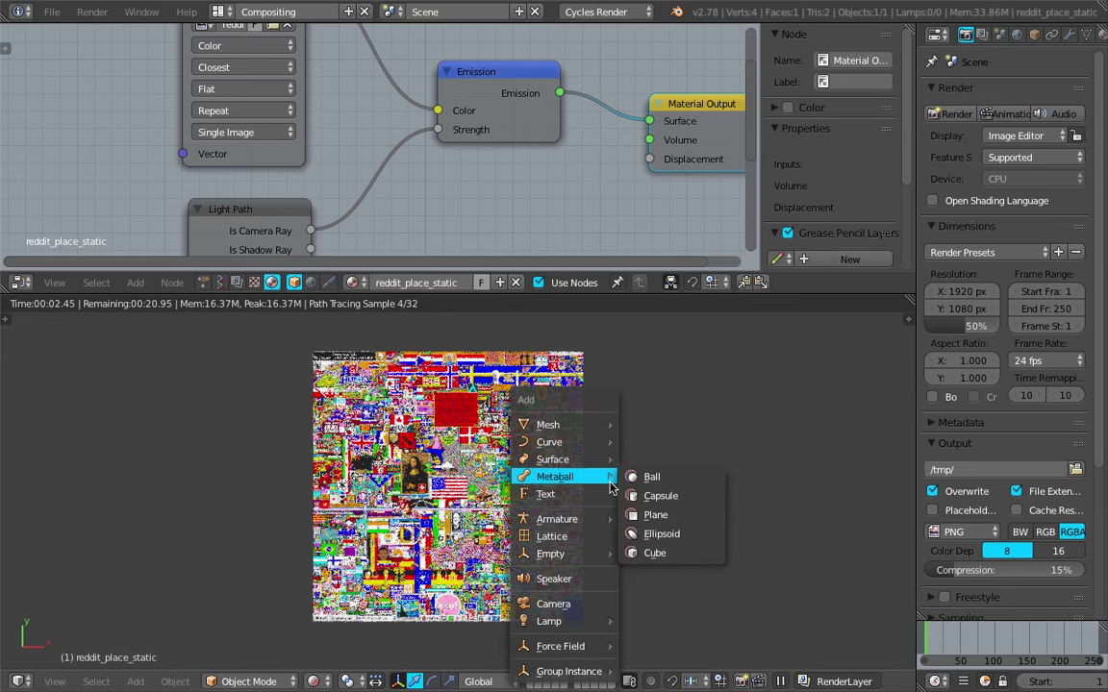
{"action": "mouse_move", "coordinate": [596, 449]}
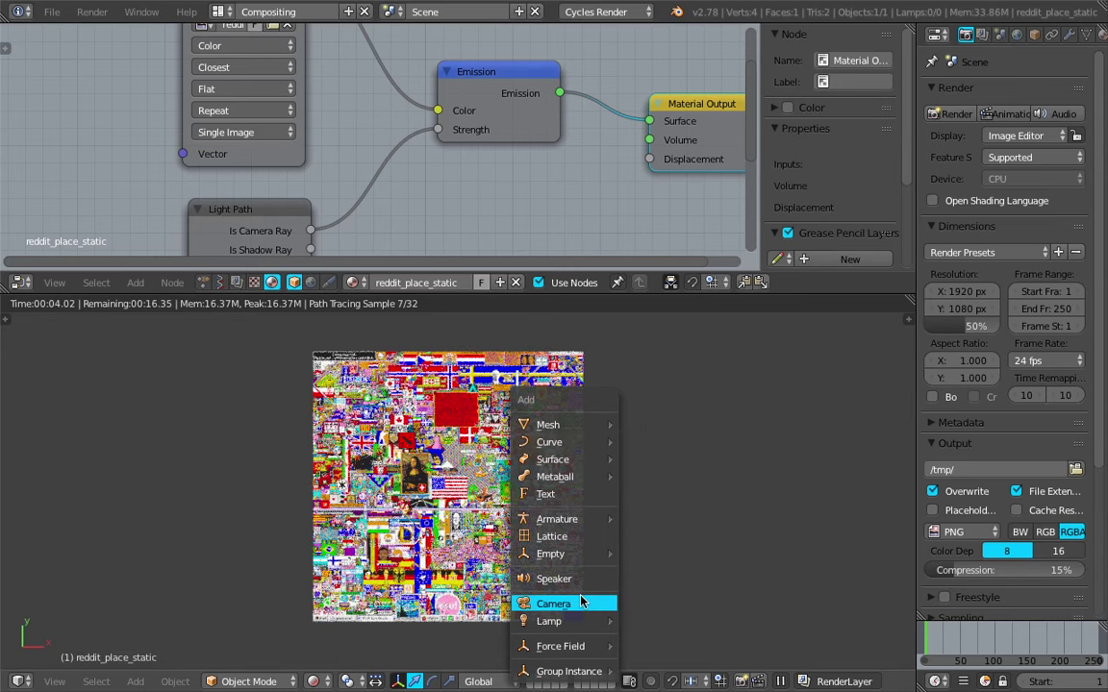
{"action": "left_click", "coordinate": [581, 602]}
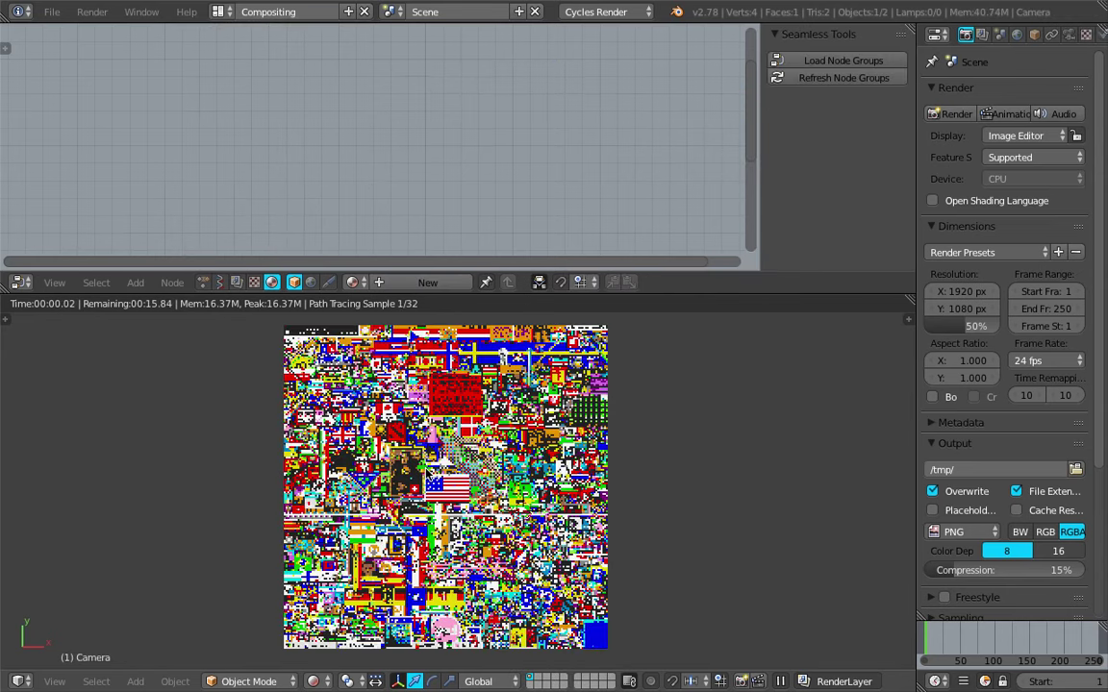
Align the active camera to the current top view of the plane.
{"action": "left_click", "coordinate": [55, 681]}
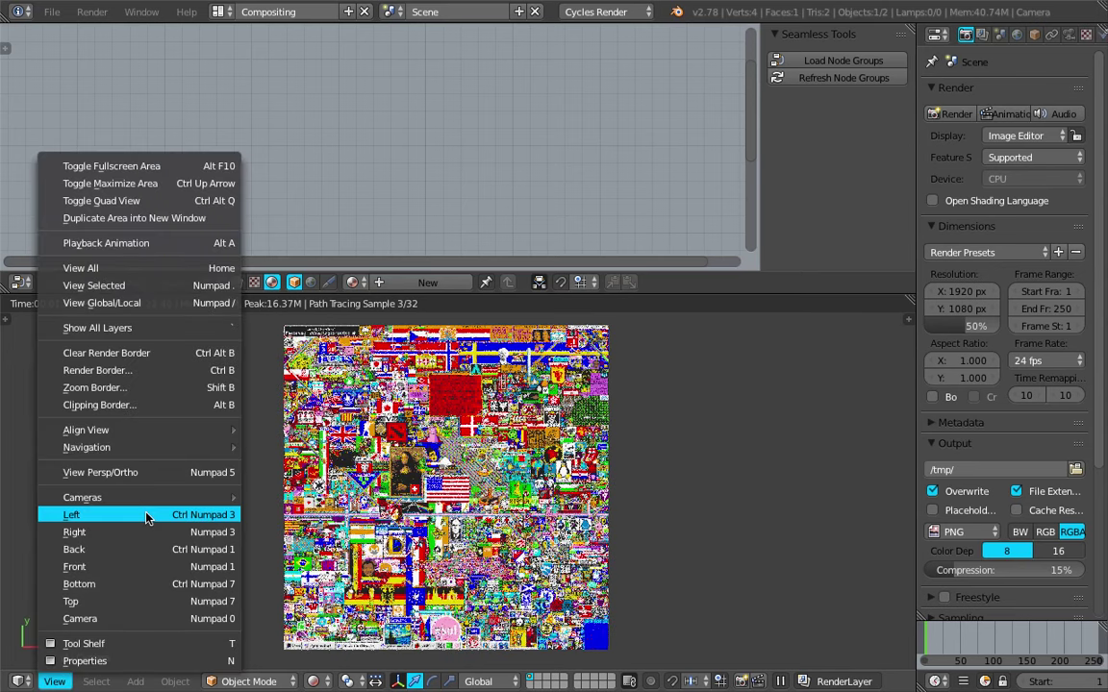
{"action": "mouse_move", "coordinate": [179, 430]}
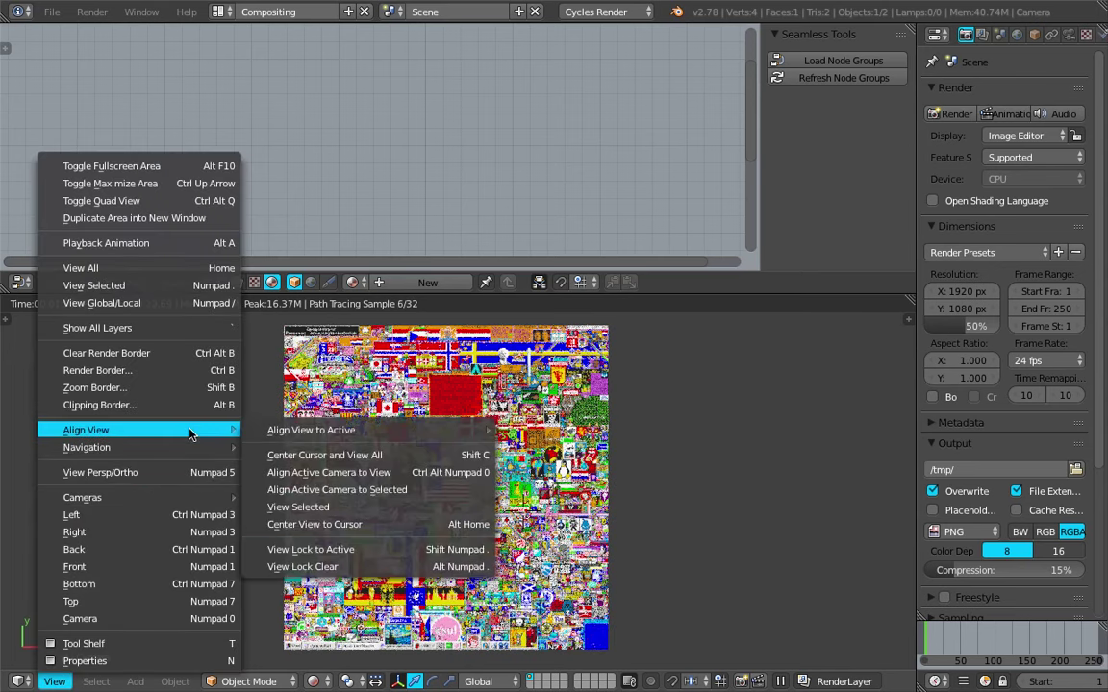
{"action": "left_click", "coordinate": [404, 473]}
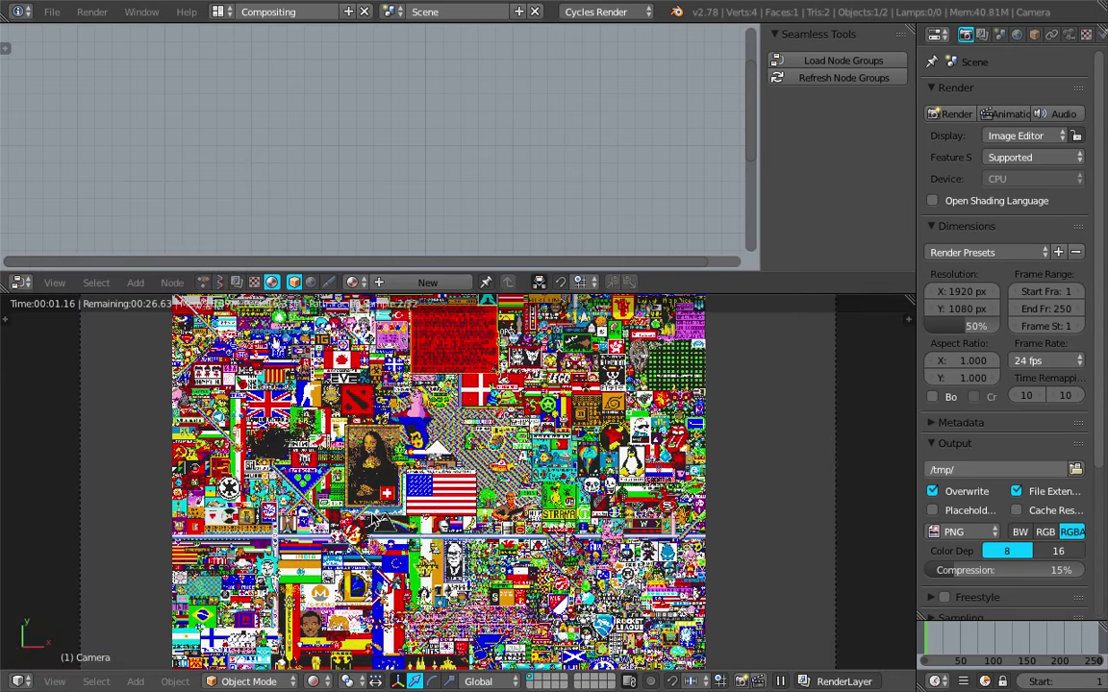
{"action": "scroll", "coordinate": [758, 452], "scroll_direction": "down", "scroll_amount": 2}
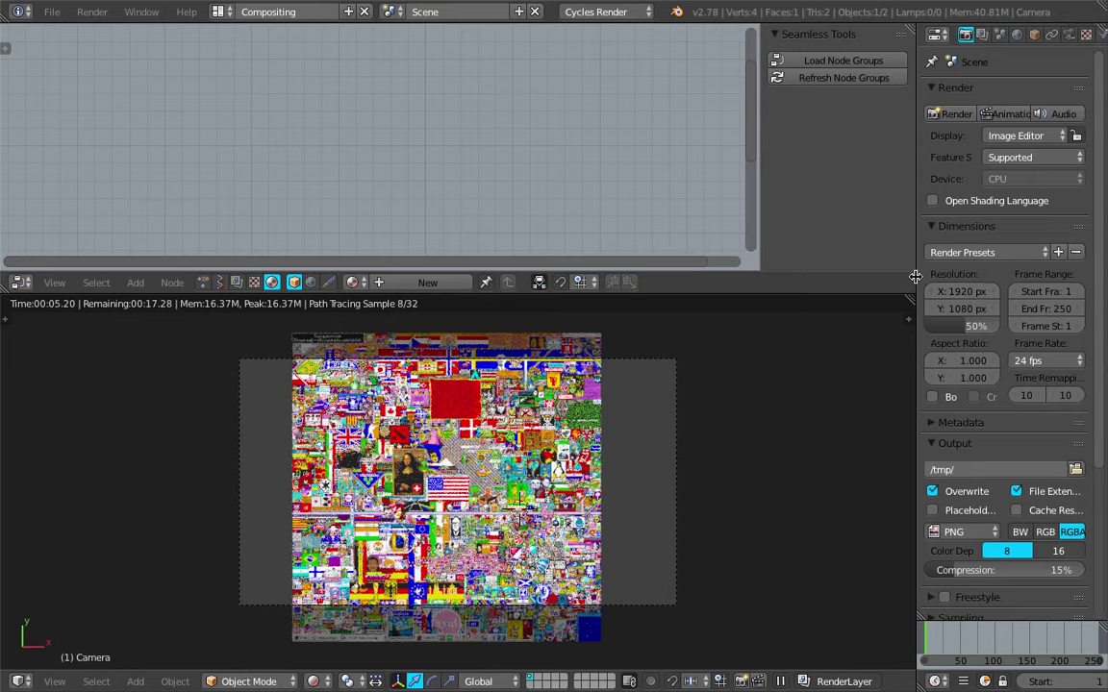
Widen the properties editor and set the render resolution to 1080 × 1080 px at 100%.
{"action": "left_click_drag", "start_coordinate": [916, 277], "coordinate": [754, 279]}
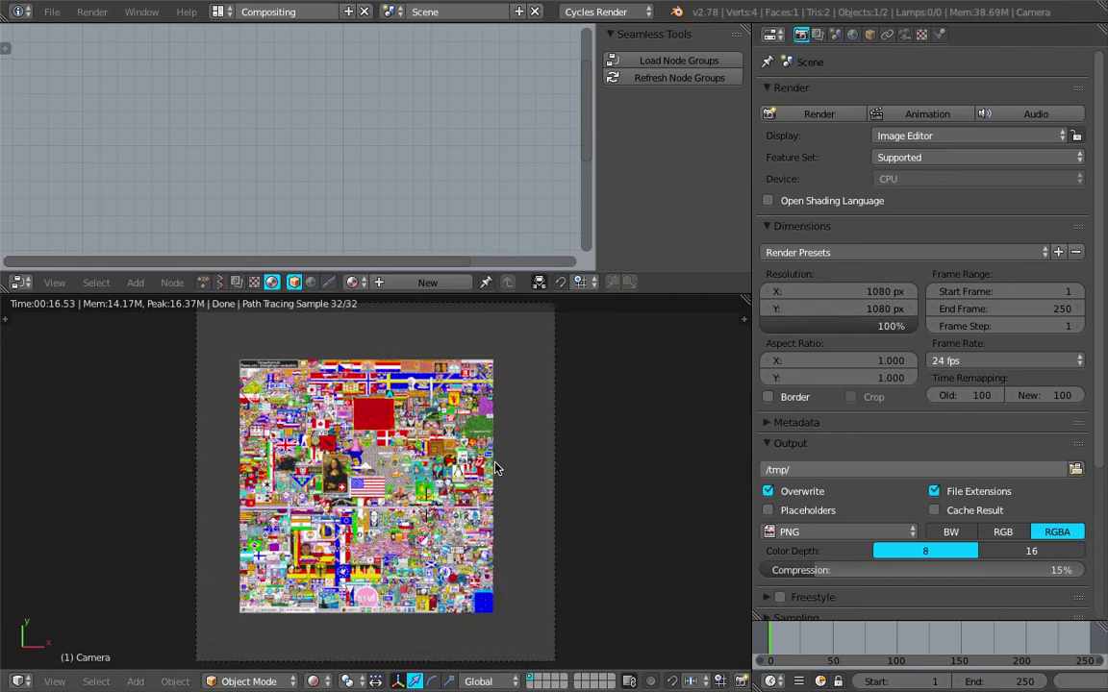
{"action": "mouse_move", "coordinate": [497, 469]}
{"action": "middle_mouse_down", "text": "shift"}
{"action": "mouse_move", "coordinate": [510, 458]}
{"action": "mouse_move", "coordinate": [496, 474]}
{"action": "middle_mouse_up", "text": "shift"}
{"action": "scroll", "coordinate": [495, 473], "scroll_direction": "down", "scroll_amount": 1}
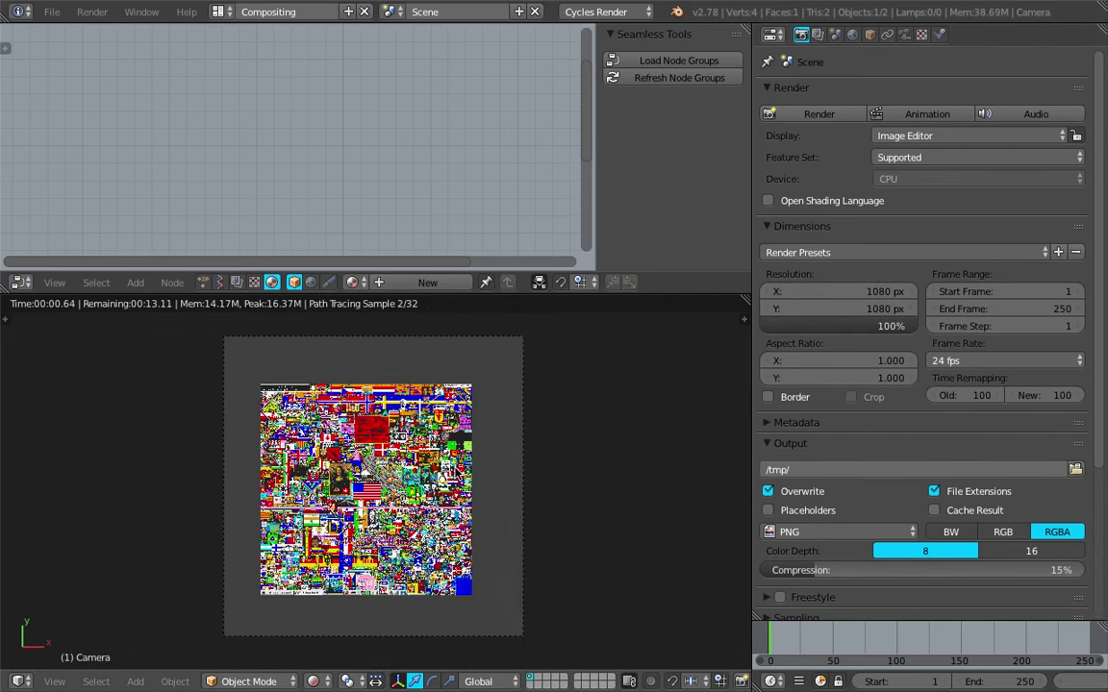
{"action": "mouse_move", "coordinate": [438, 459]}
{"action": "middle_mouse_down", "text": "shift"}
{"action": "mouse_move", "coordinate": [447, 443]}
{"action": "mouse_move", "coordinate": [446, 466]}
{"action": "middle_mouse_up", "text": "shift"}
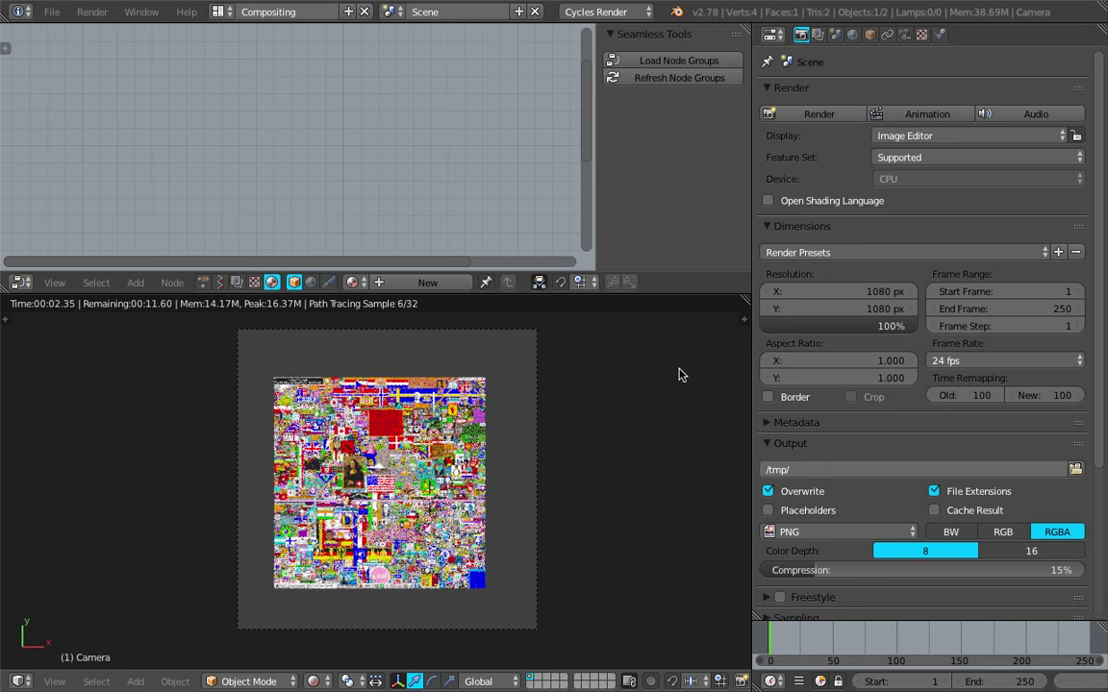
Make the camera orthographic with a scale of 51.8 so the plane nearly fills the frame, and enlarge the 3D view.
{"action": "left_click", "coordinate": [904, 34]}
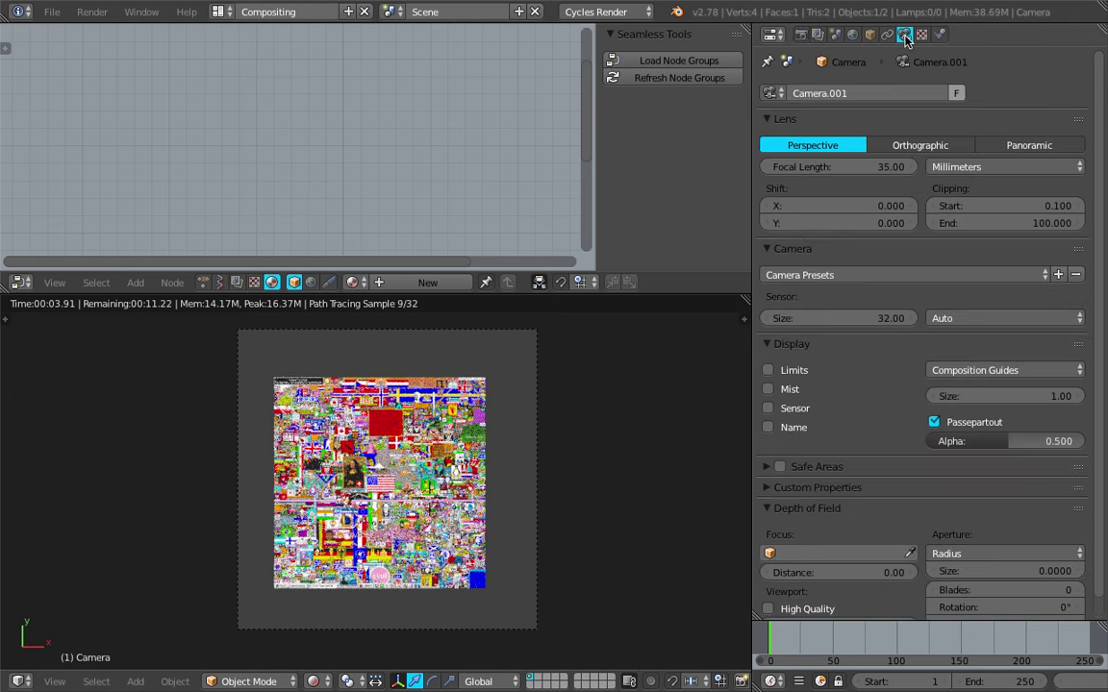
{"action": "left_click", "coordinate": [925, 146]}
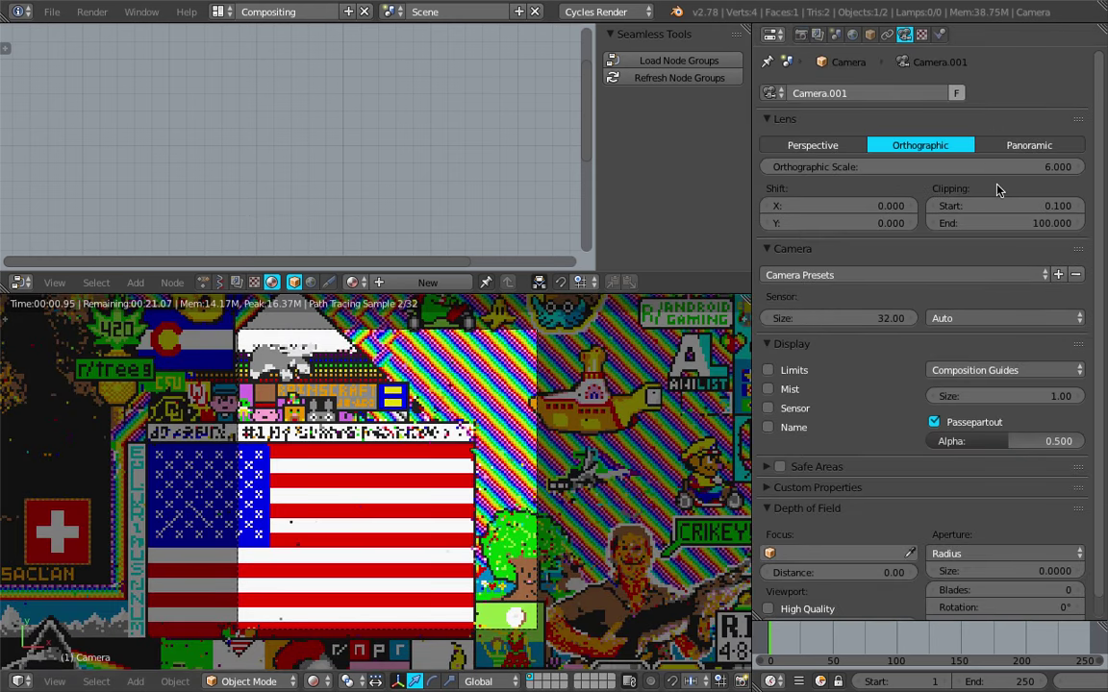
{"action": "left_click_drag", "start_coordinate": [996, 172], "coordinate": [1107, 166]}
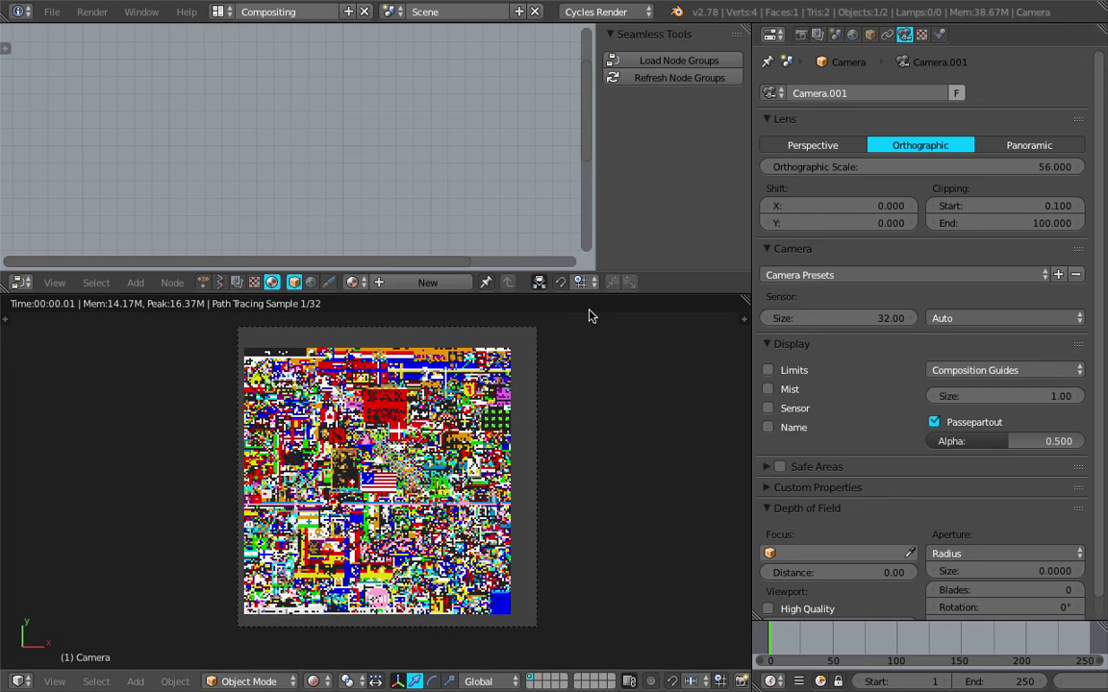
{"action": "left_click_drag", "start_coordinate": [584, 293], "coordinate": [585, 235]}
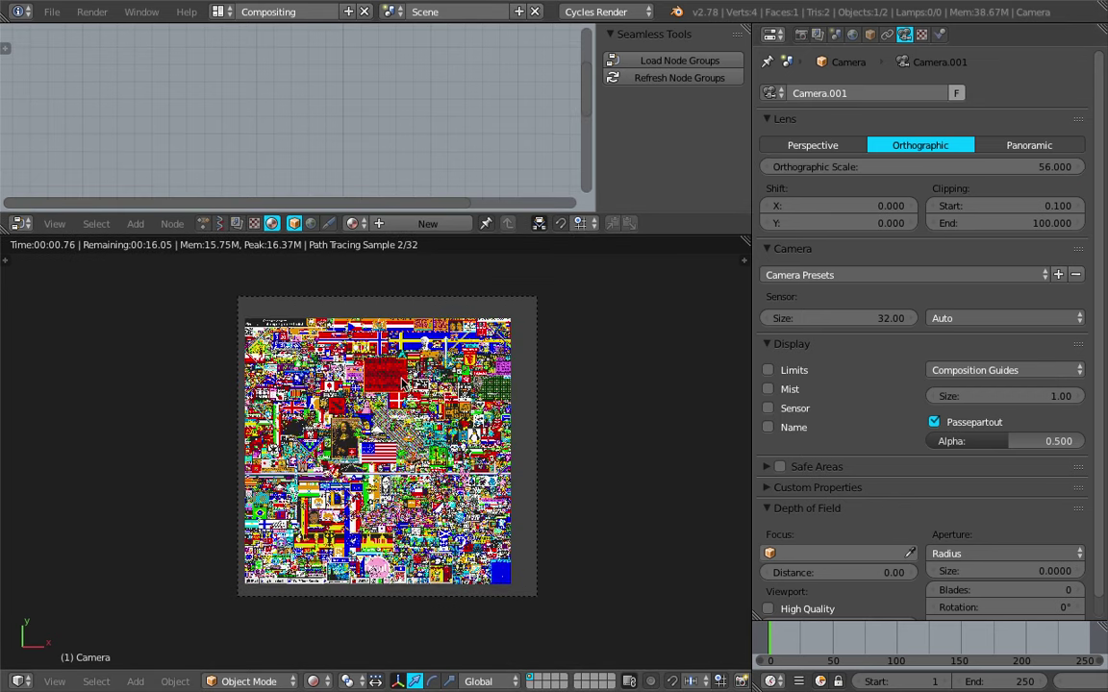
{"action": "middle_click_drag", "start_coordinate": [470, 410], "coordinate": [476, 410], "text": "shift"}
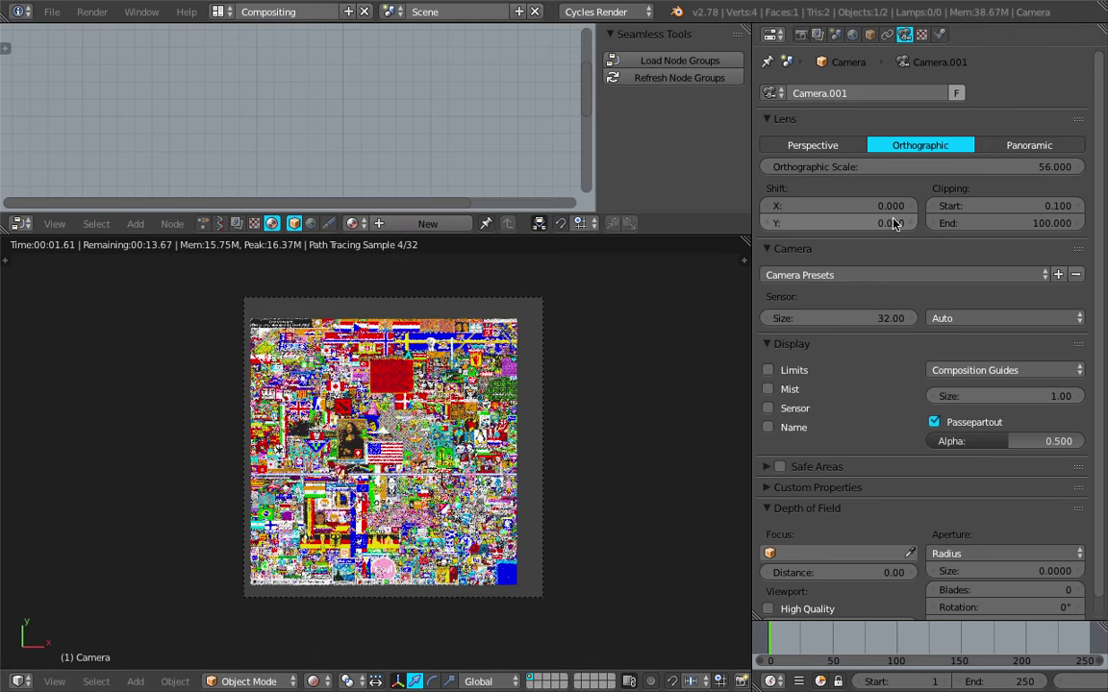
{"action": "left_click_drag", "start_coordinate": [897, 167], "coordinate": [829, 167]}
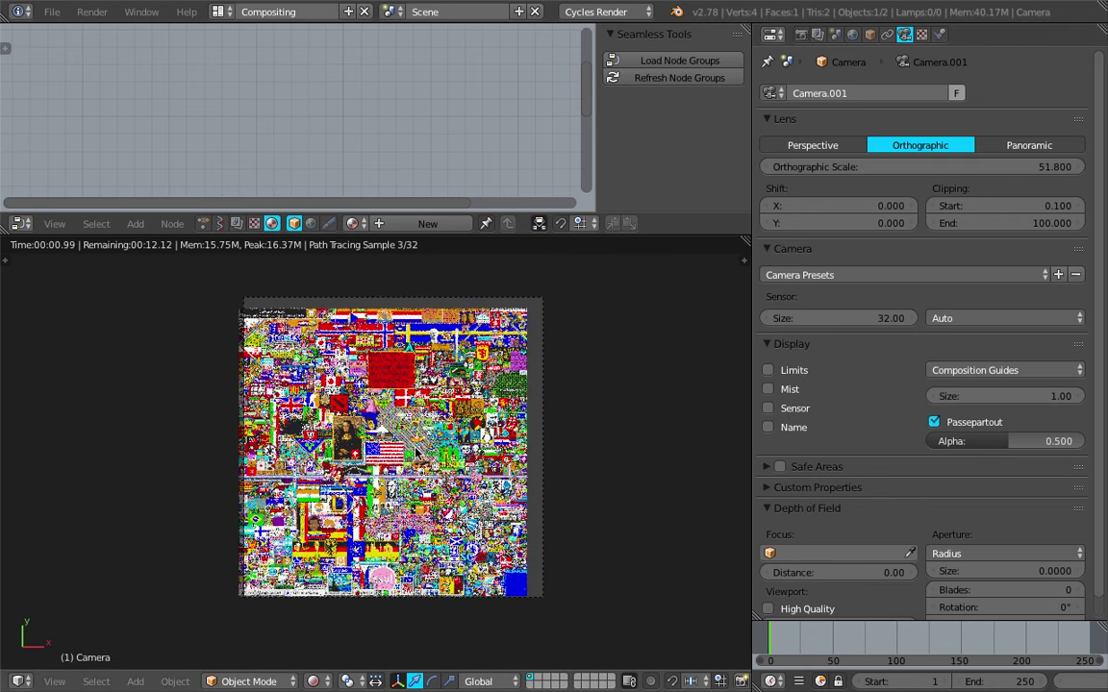
{"action": "mouse_move", "coordinate": [417, 453]}
{"action": "middle_mouse_down", "text": "shift"}
{"action": "mouse_move", "coordinate": [430, 444]}
{"action": "mouse_move", "coordinate": [419, 454]}
{"action": "middle_mouse_up", "text": "shift"}
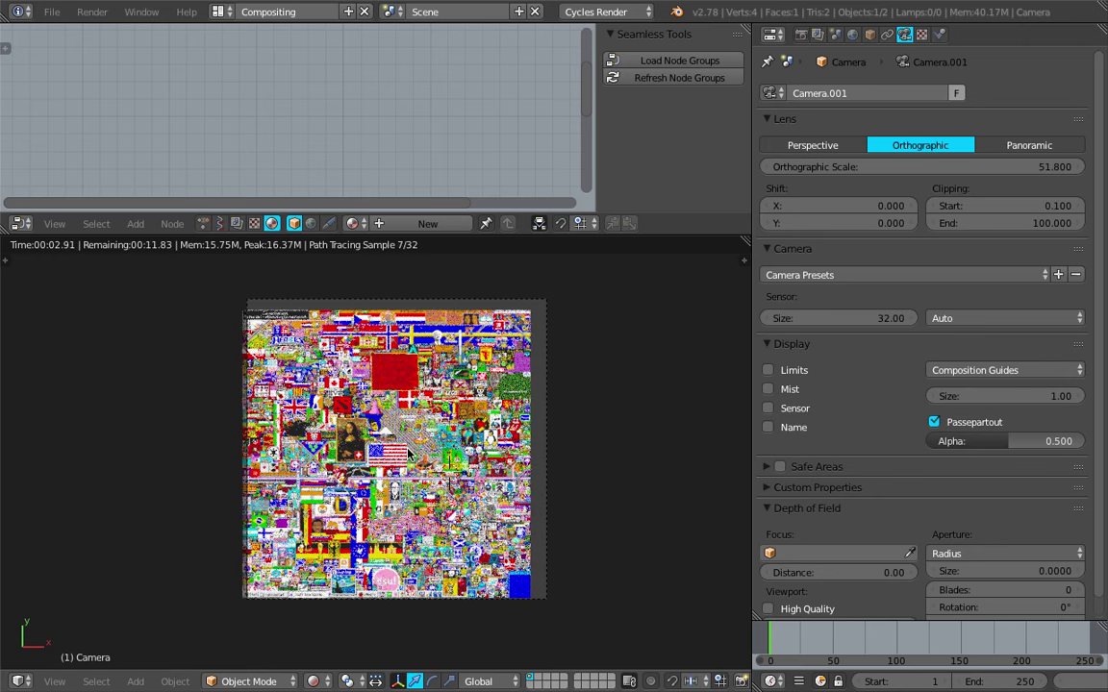
Return to the active camera's view and center the plane in it with a lens shift of X -0.040 and Y -0.020.
{"action": "middle_click_drag", "start_coordinate": [362, 390], "coordinate": [458, 378]}
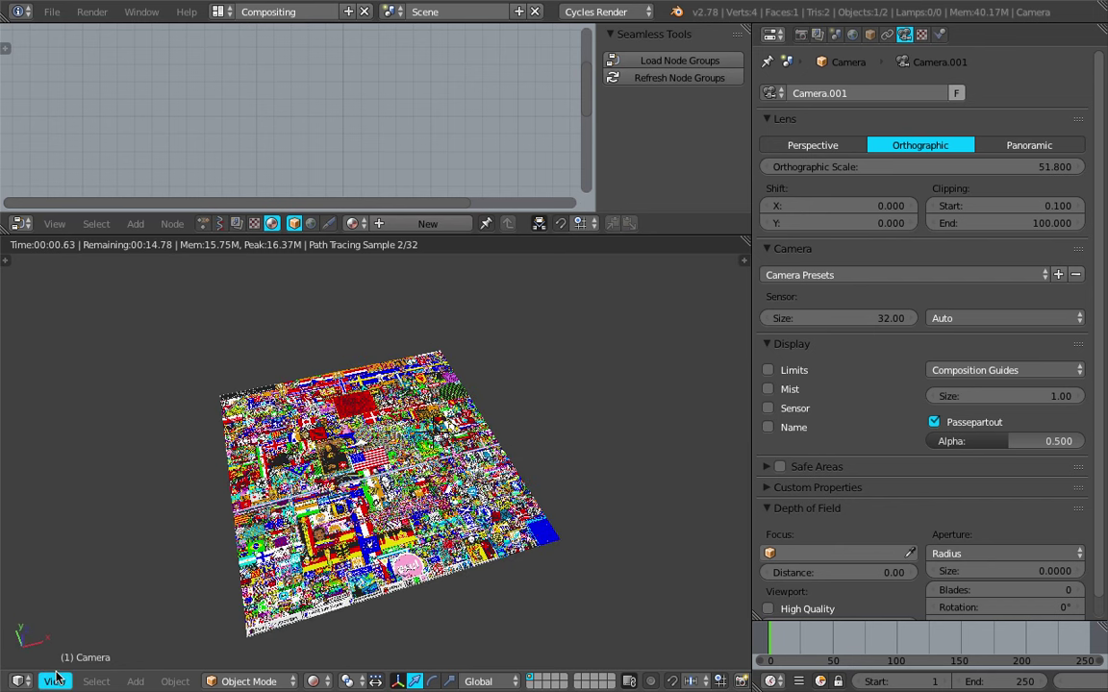
{"action": "left_click", "coordinate": [55, 681]}
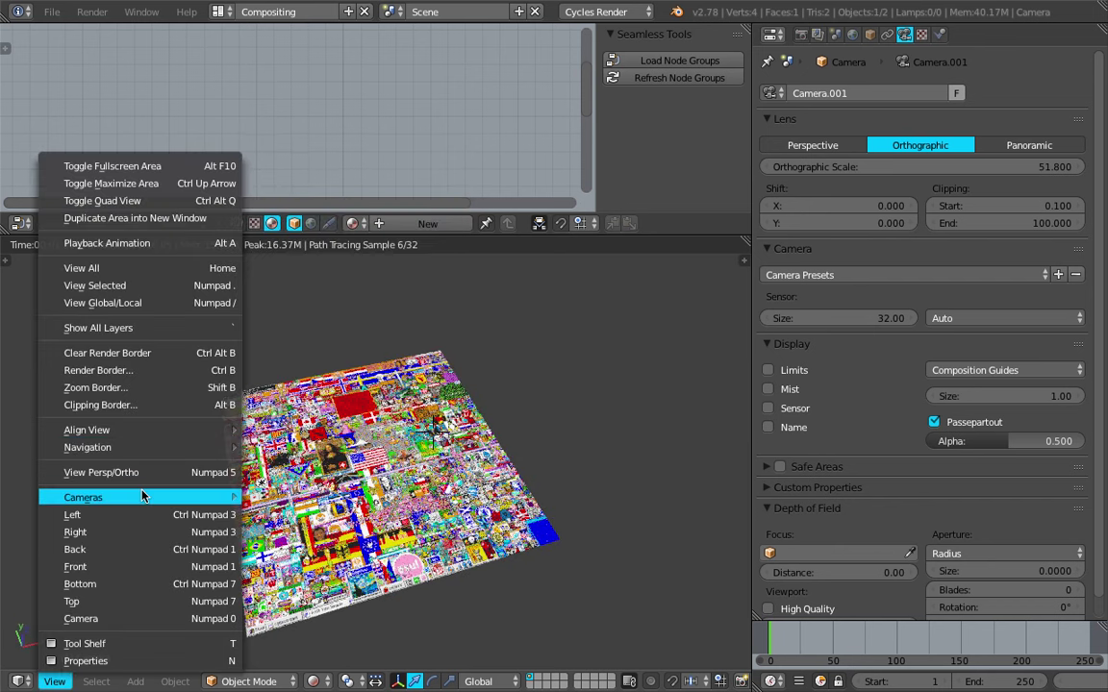
{"action": "mouse_move", "coordinate": [143, 496]}
{"action": "left_click", "coordinate": [314, 517]}
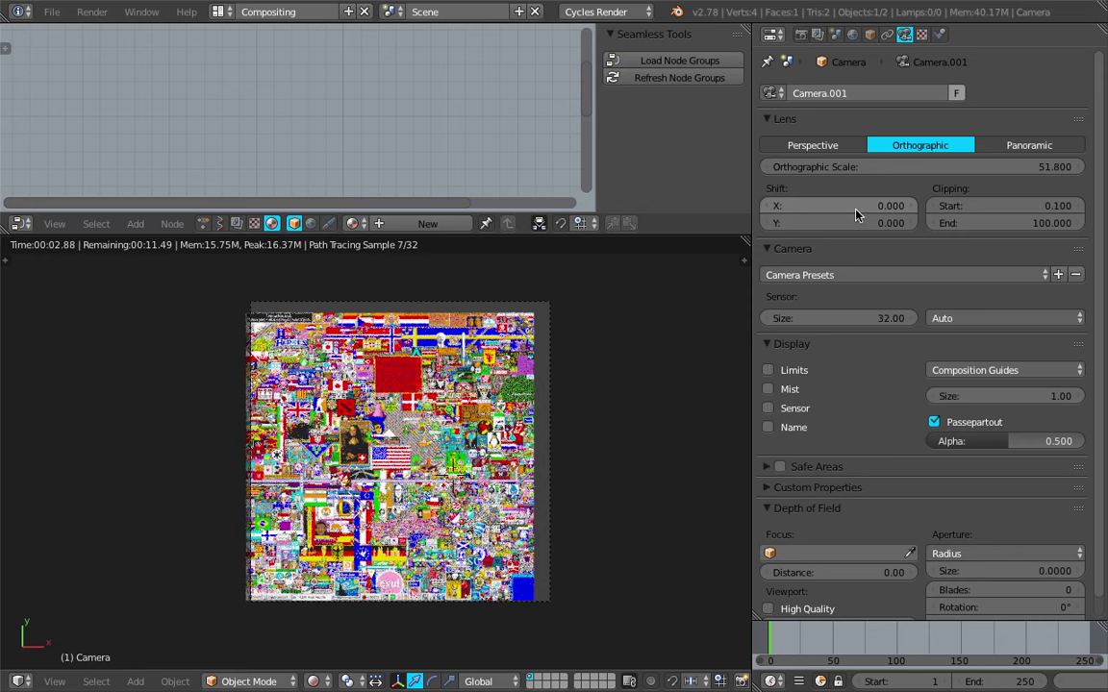
{"action": "mouse_move", "coordinate": [850, 211]}
{"action": "left_mouse_down"}
{"action": "mouse_move", "coordinate": [829, 211]}
{"action": "mouse_move", "coordinate": [850, 224]}
{"action": "mouse_move", "coordinate": [833, 223]}
{"action": "mouse_move", "coordinate": [832, 207]}
{"action": "left_mouse_up"}
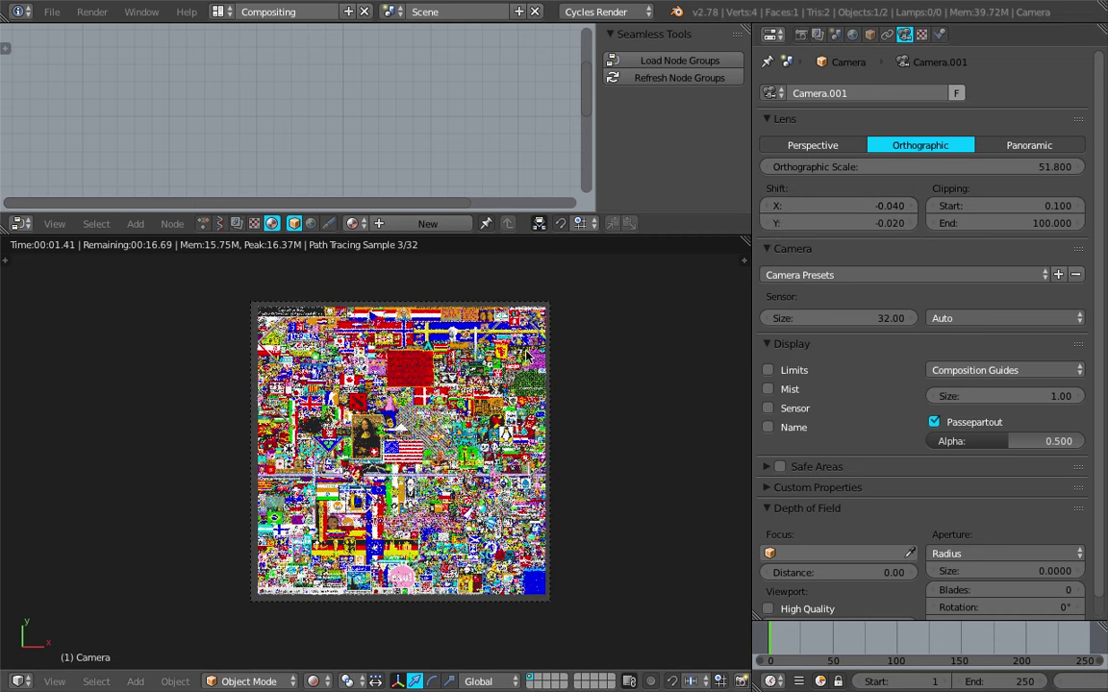
Render the scene from the camera and examine the pixel edges around the American flag in the render.
{"action": "left_click", "coordinate": [799, 36]}
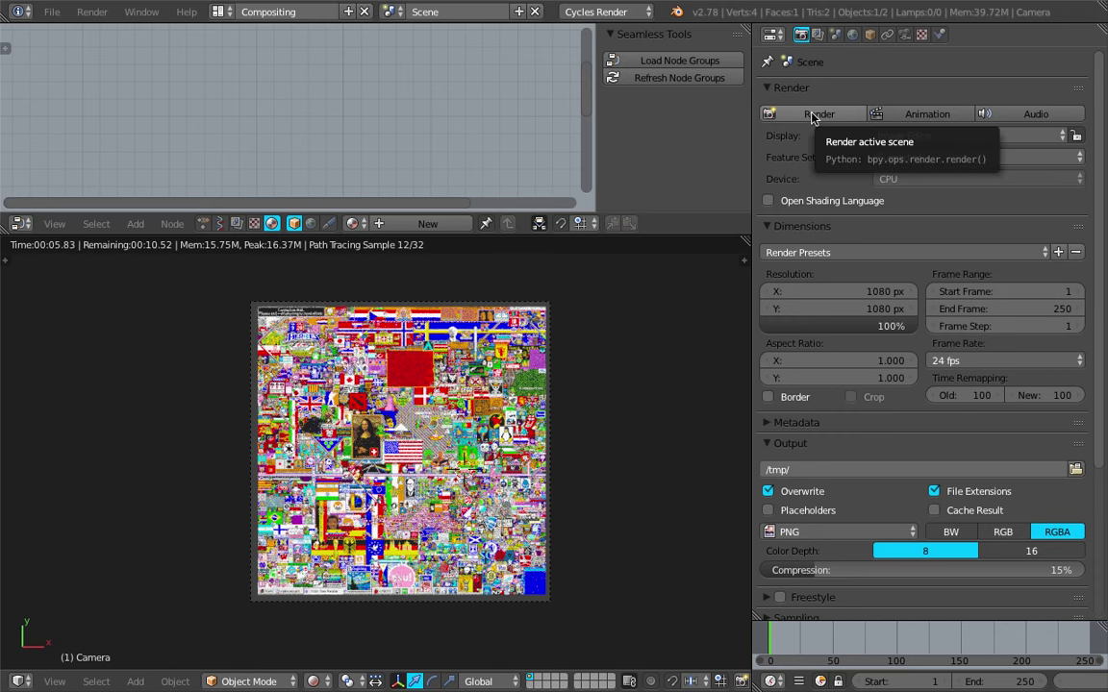
{"action": "left_click", "coordinate": [813, 117]}
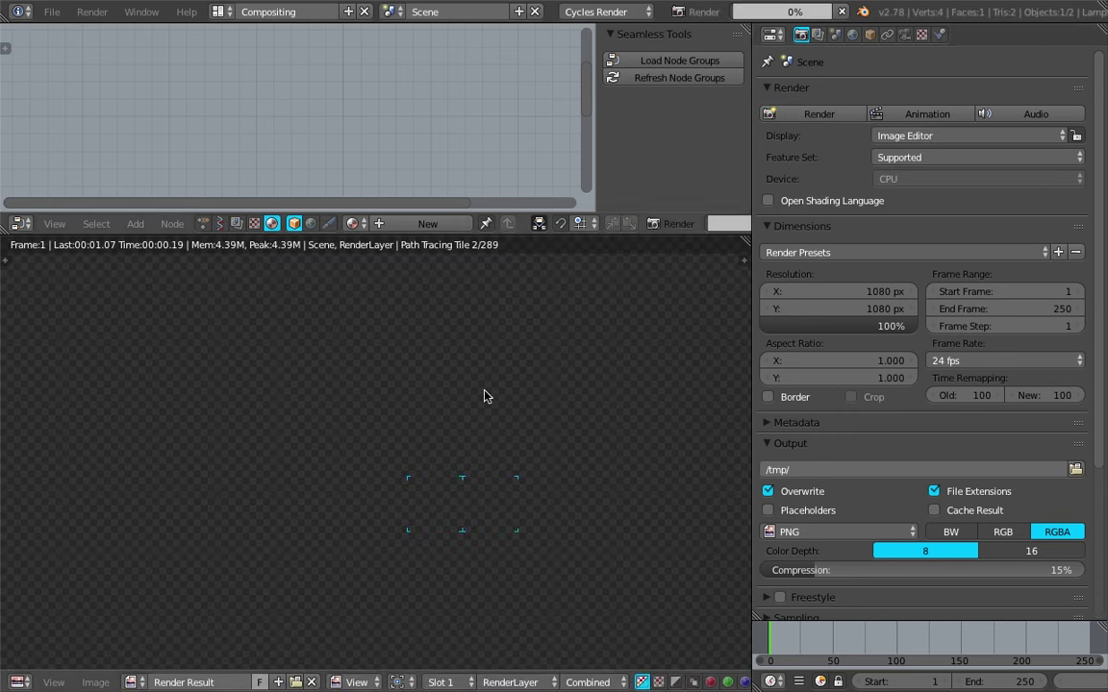
{"action": "scroll", "coordinate": [487, 454], "scroll_direction": "up", "scroll_amount": 7}
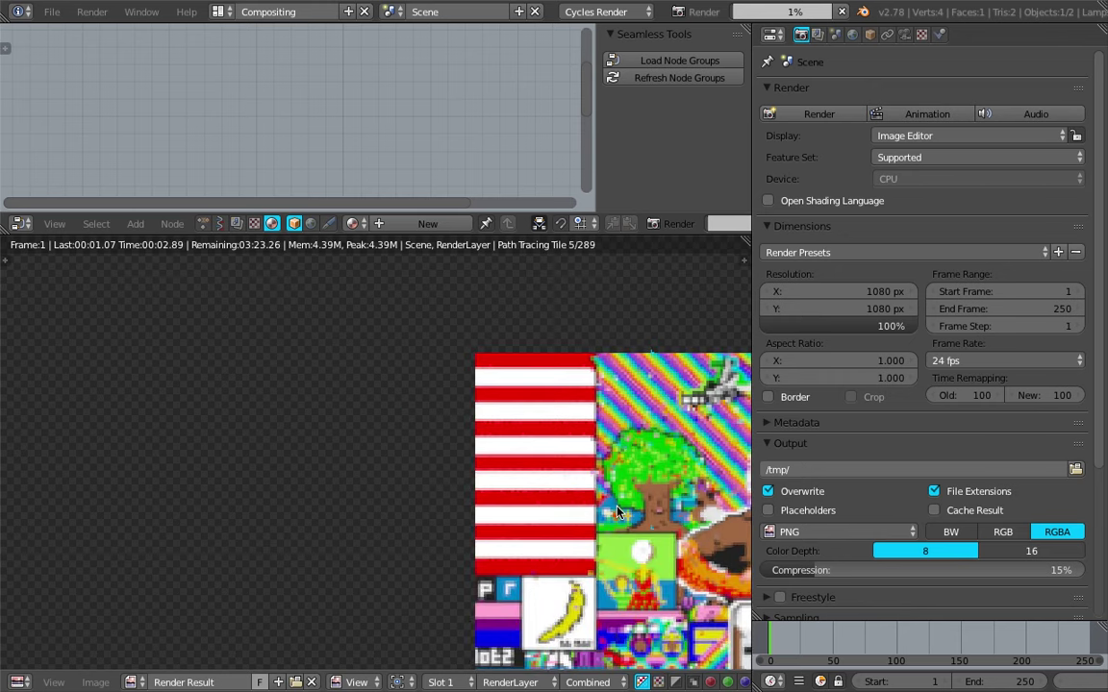
{"action": "scroll", "coordinate": [567, 471], "scroll_direction": "up", "scroll_amount": 2}
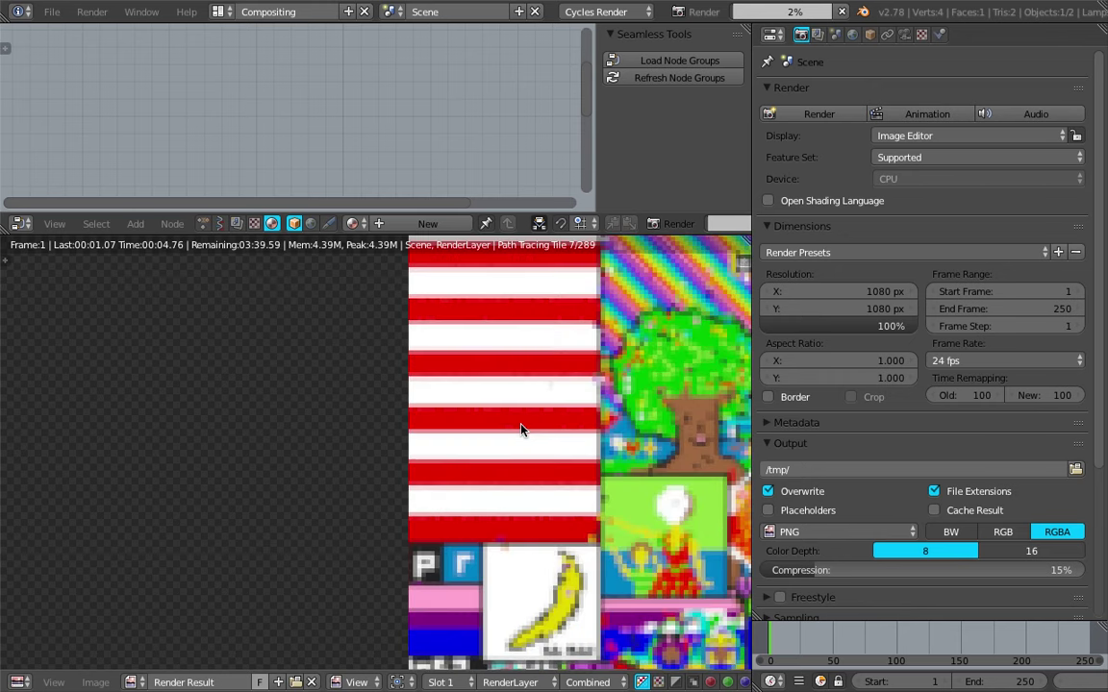
{"action": "scroll", "coordinate": [526, 452], "scroll_direction": "down", "scroll_amount": 7}
{"action": "scroll", "coordinate": [481, 457], "scroll_direction": "up", "scroll_amount": 7}
{"action": "scroll", "coordinate": [452, 461], "scroll_direction": "down", "scroll_amount": 5}
{"action": "scroll", "coordinate": [435, 464], "scroll_direction": "up", "scroll_amount": 2}
{"action": "scroll", "coordinate": [434, 465], "scroll_direction": "up", "scroll_amount": 4}
{"action": "scroll", "coordinate": [435, 464], "scroll_direction": "down", "scroll_amount": 3}
{"action": "middle_click_drag", "start_coordinate": [427, 466], "coordinate": [436, 451]}
{"action": "scroll", "coordinate": [887, 478], "scroll_direction": "down", "scroll_amount": 5}
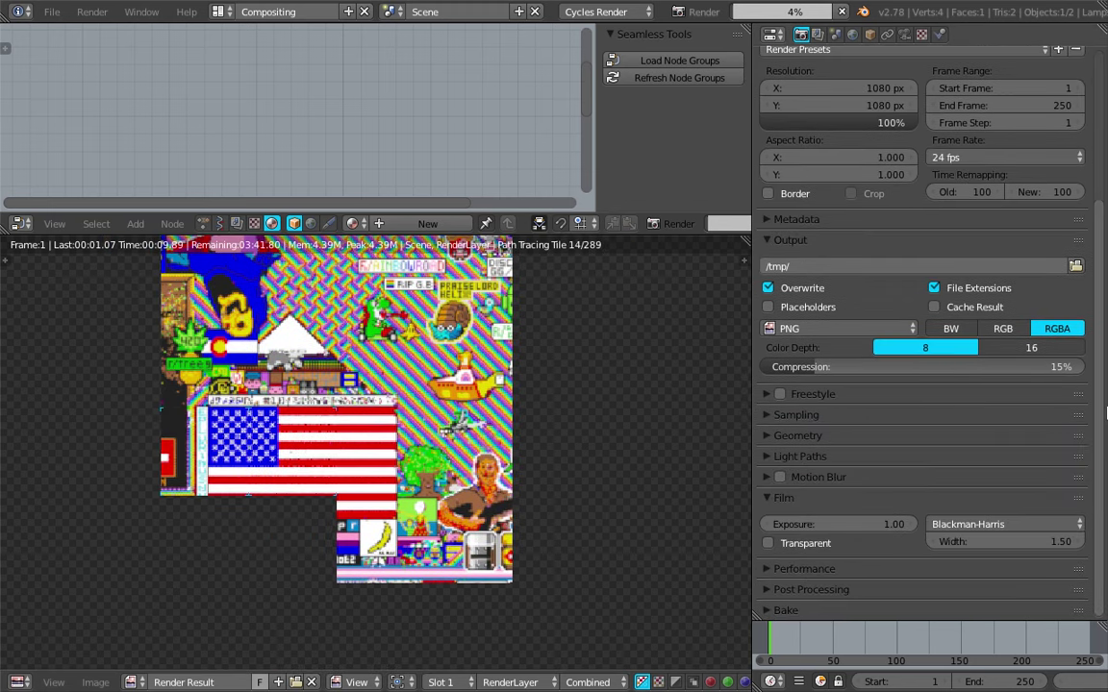
Expand the render's Sampling settings to check the sample counts.
{"action": "left_click", "coordinate": [815, 418]}
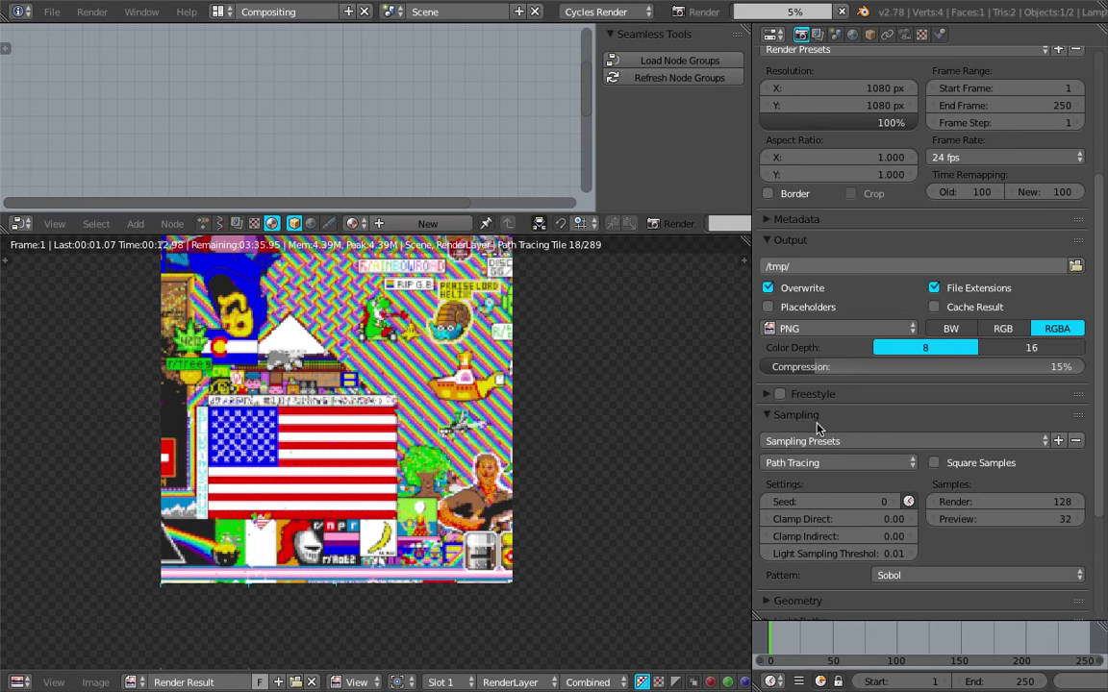
{"action": "left_click", "coordinate": [817, 421]}
{"action": "left_click", "coordinate": [817, 421]}
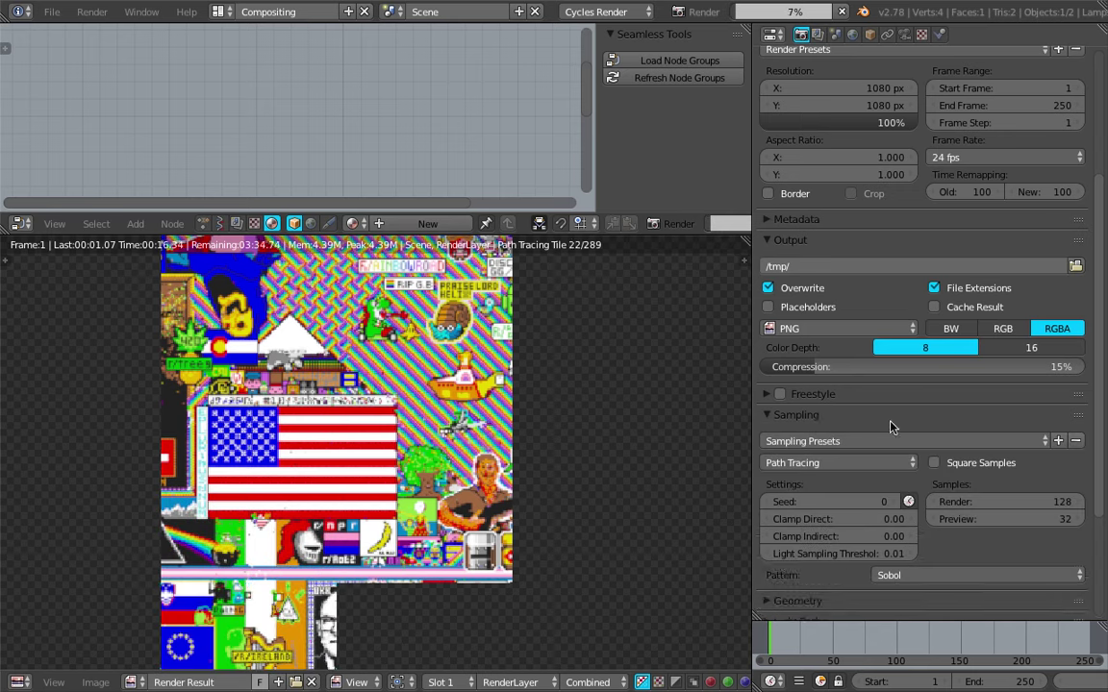
Show the render result at 1:1 zoom and examine how sharp the pixels around the flag are.
{"action": "scroll", "coordinate": [527, 395], "scroll_direction": "up", "scroll_amount": 4}
{"action": "scroll", "coordinate": [529, 405], "scroll_direction": "down", "scroll_amount": 10}
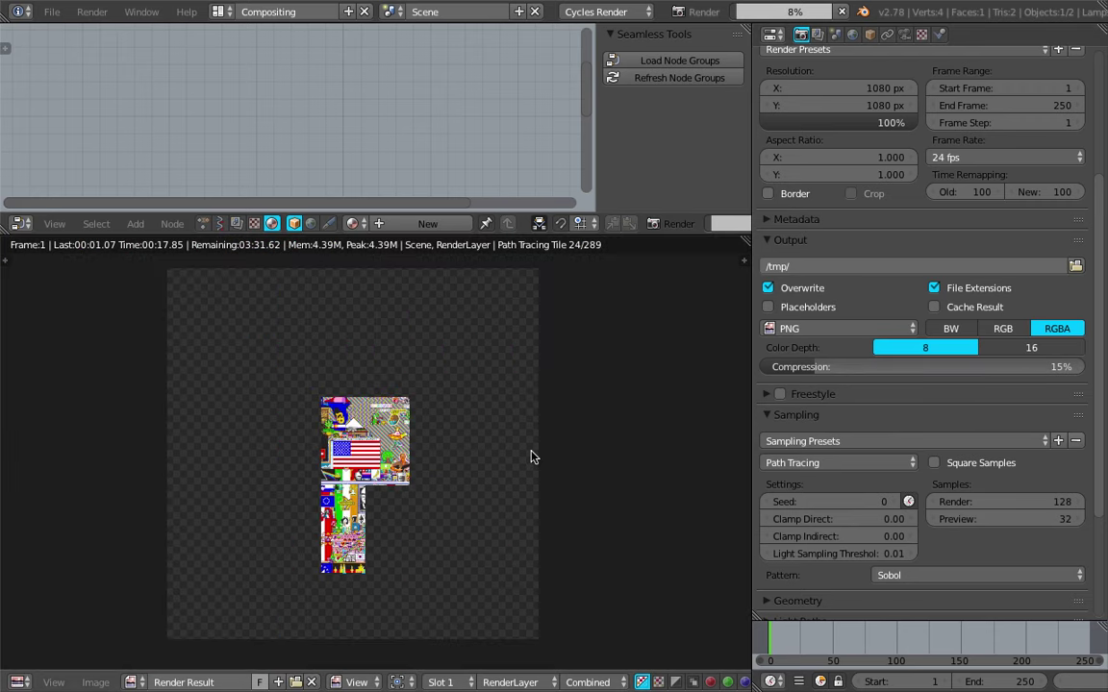
{"action": "left_click", "coordinate": [45, 684]}
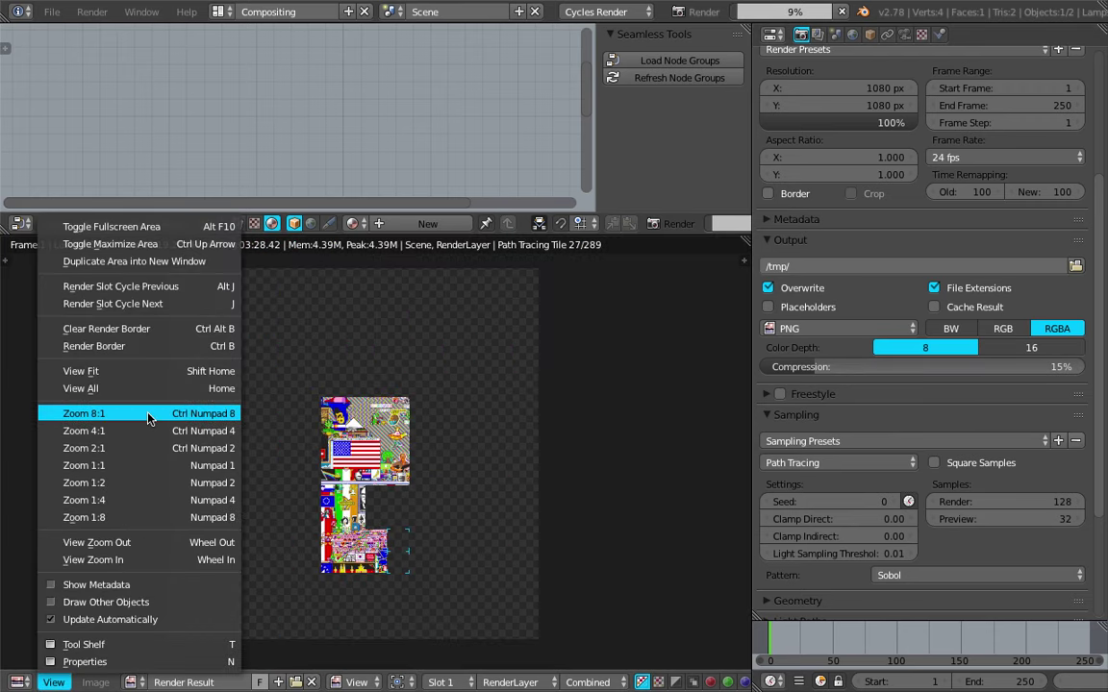
{"action": "left_click", "coordinate": [142, 465]}
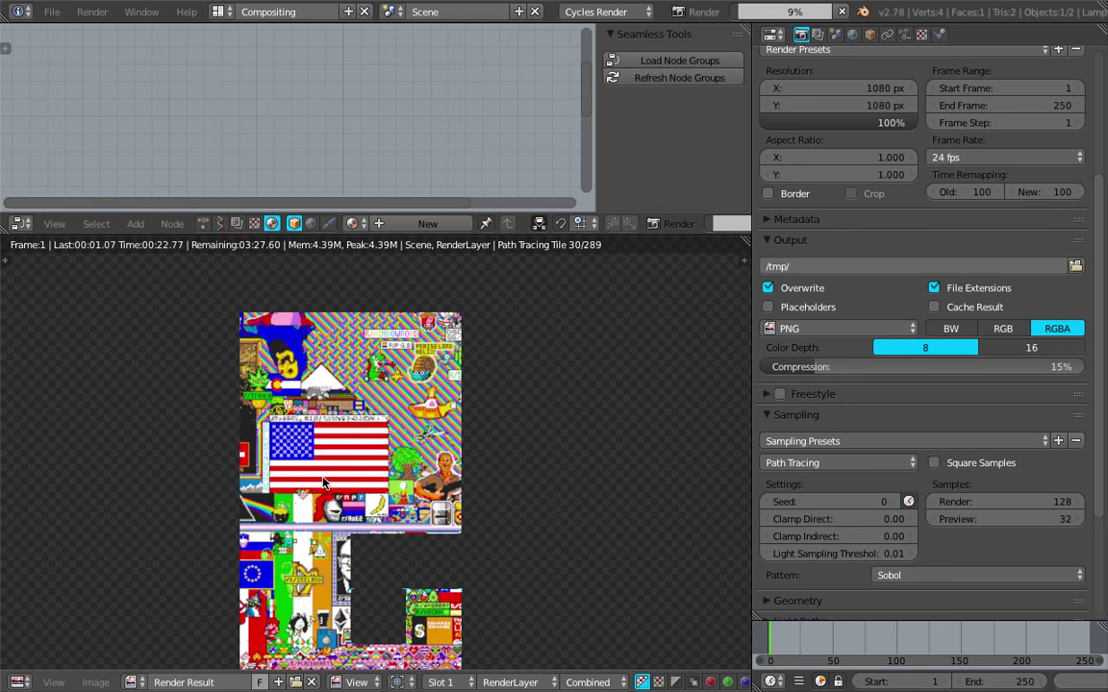
{"action": "middle_click_drag", "start_coordinate": [345, 480], "coordinate": [365, 476]}
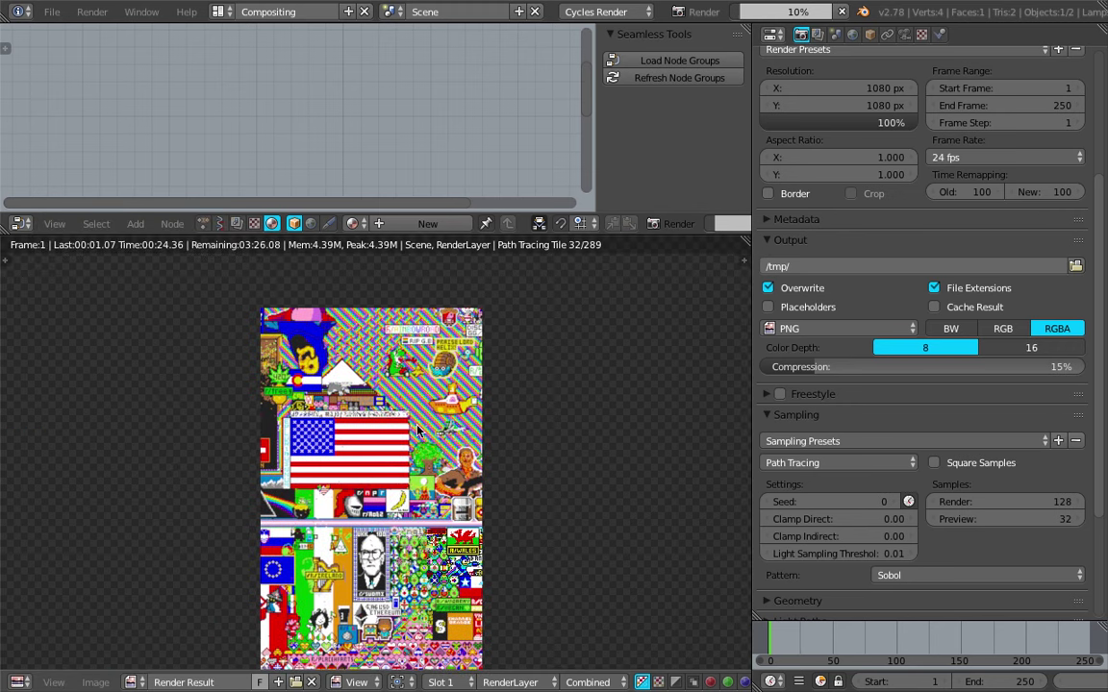
{"action": "scroll", "coordinate": [415, 445], "scroll_direction": "down", "scroll_amount": 2}
{"action": "scroll", "coordinate": [416, 445], "scroll_direction": "up", "scroll_amount": 5}
{"action": "scroll", "coordinate": [424, 443], "scroll_direction": "down", "scroll_amount": 4}
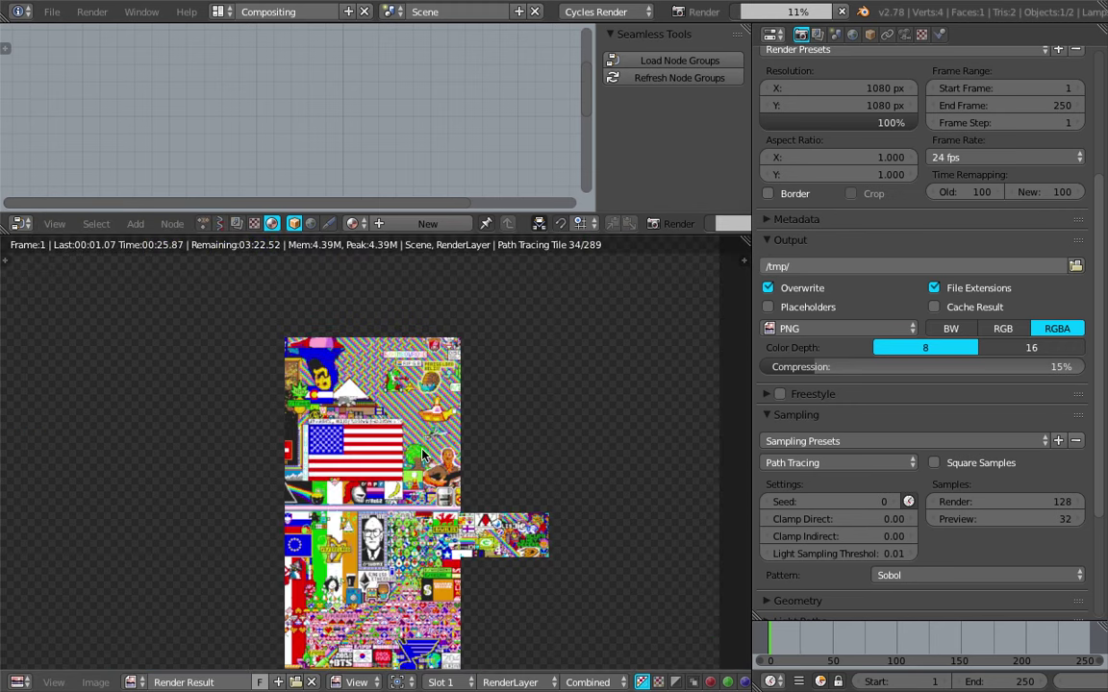
Cancel the render, return to the 3D view and look at the plane from a slight angle.
{"action": "key", "text": "Escape"}
{"action": "key", "text": "Escape"}
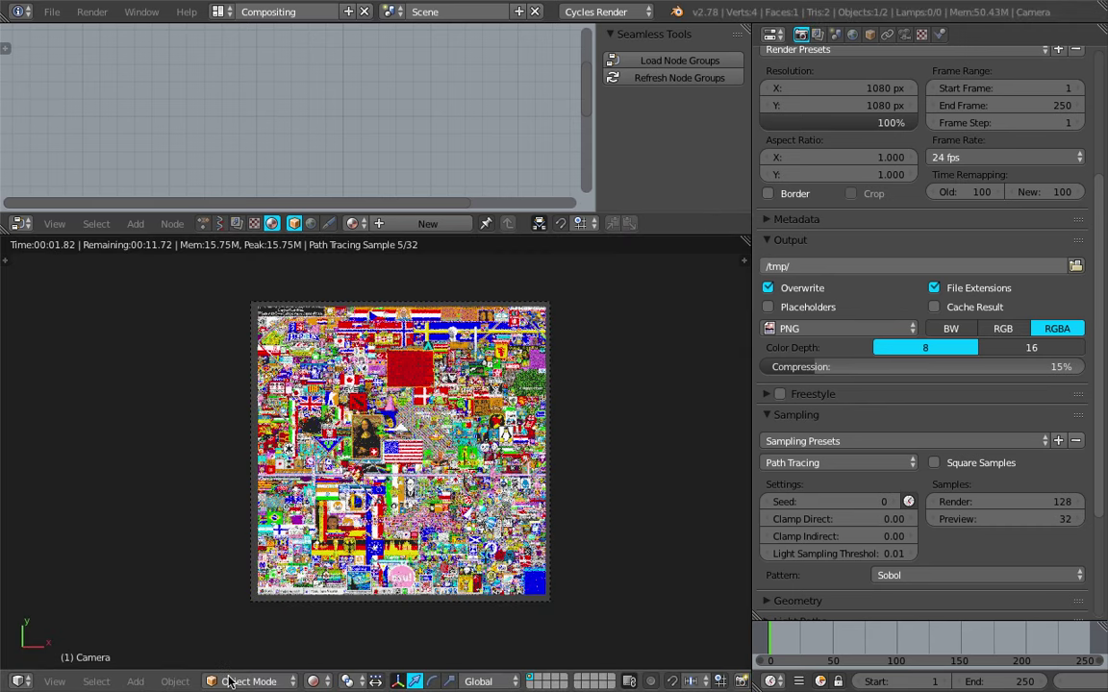
{"action": "middle_click_drag", "start_coordinate": [358, 494], "coordinate": [369, 474]}
{"action": "scroll", "coordinate": [375, 472], "scroll_direction": "up", "scroll_amount": 3}
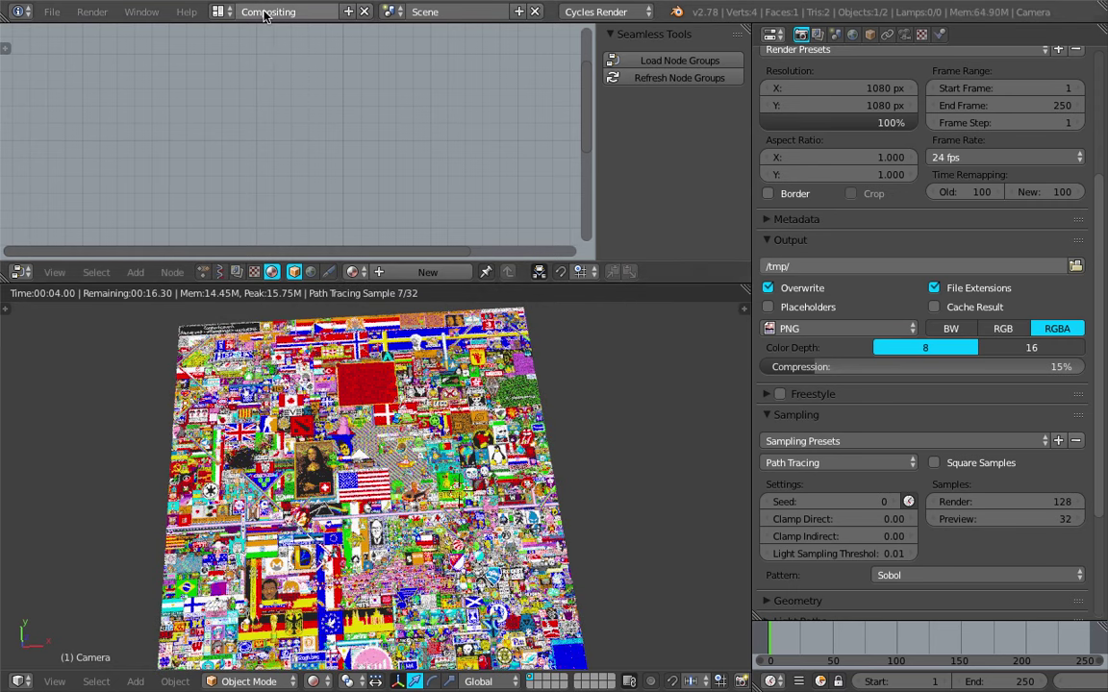
Switch the node editor to the compositing tree, make the editor taller and enable compositing nodes.
{"action": "left_click", "coordinate": [235, 273]}
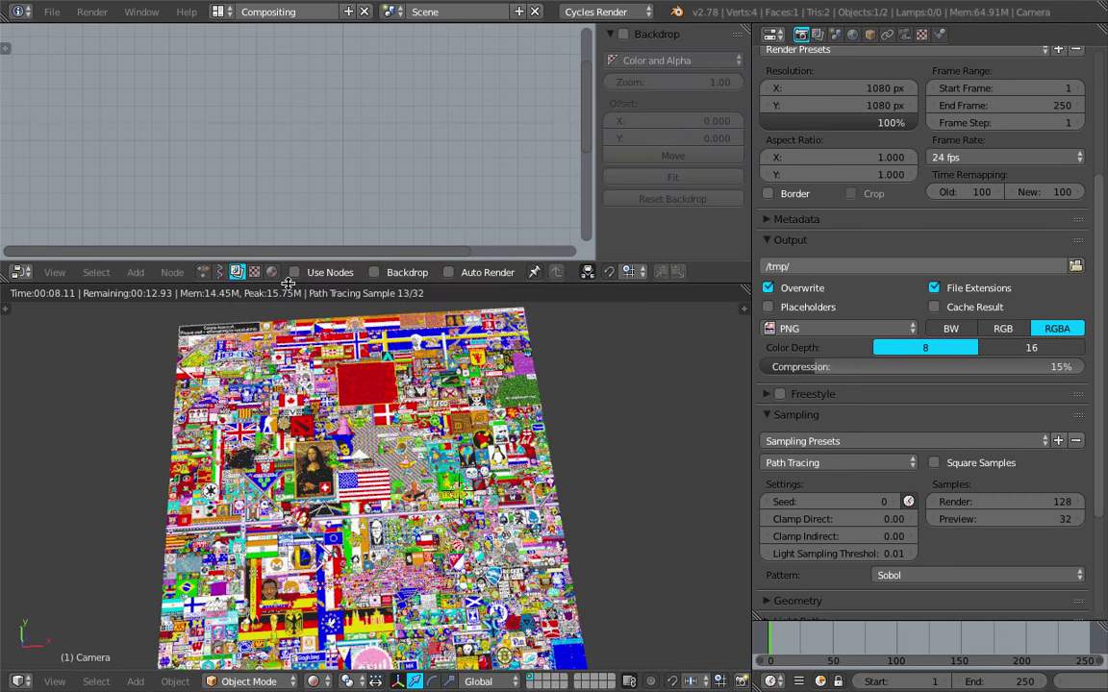
{"action": "left_click_drag", "start_coordinate": [289, 281], "coordinate": [317, 348]}
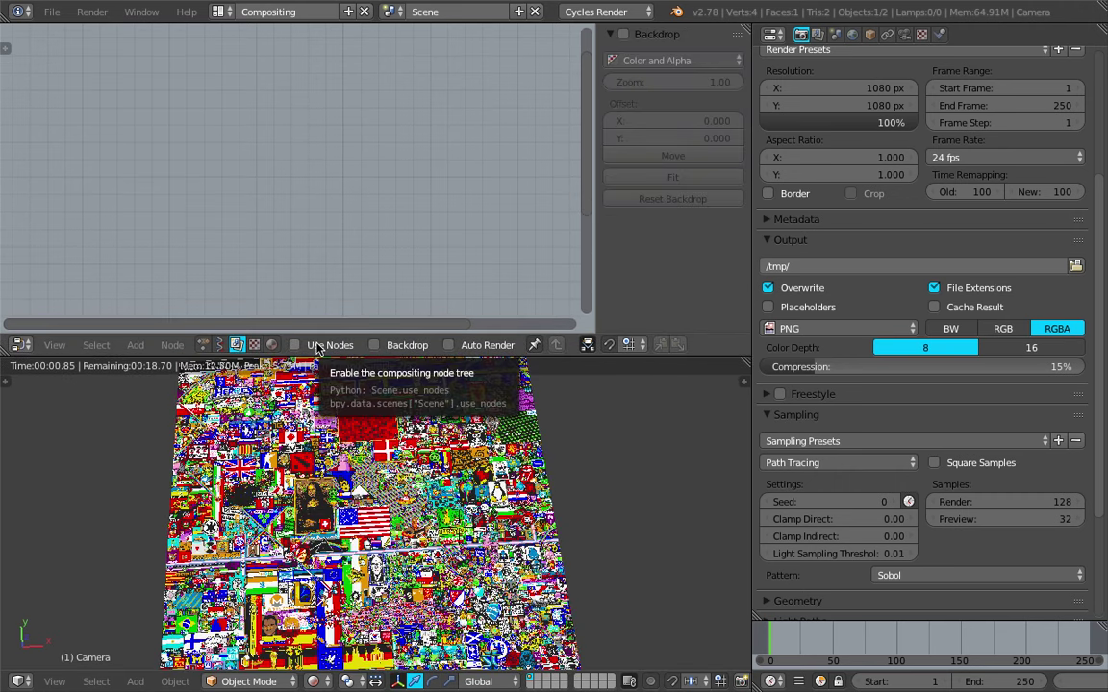
{"action": "left_click", "coordinate": [317, 346]}
{"action": "scroll", "coordinate": [326, 268], "scroll_direction": "down", "scroll_amount": 3}
{"action": "middle_click_drag", "start_coordinate": [397, 171], "coordinate": [230, 188]}
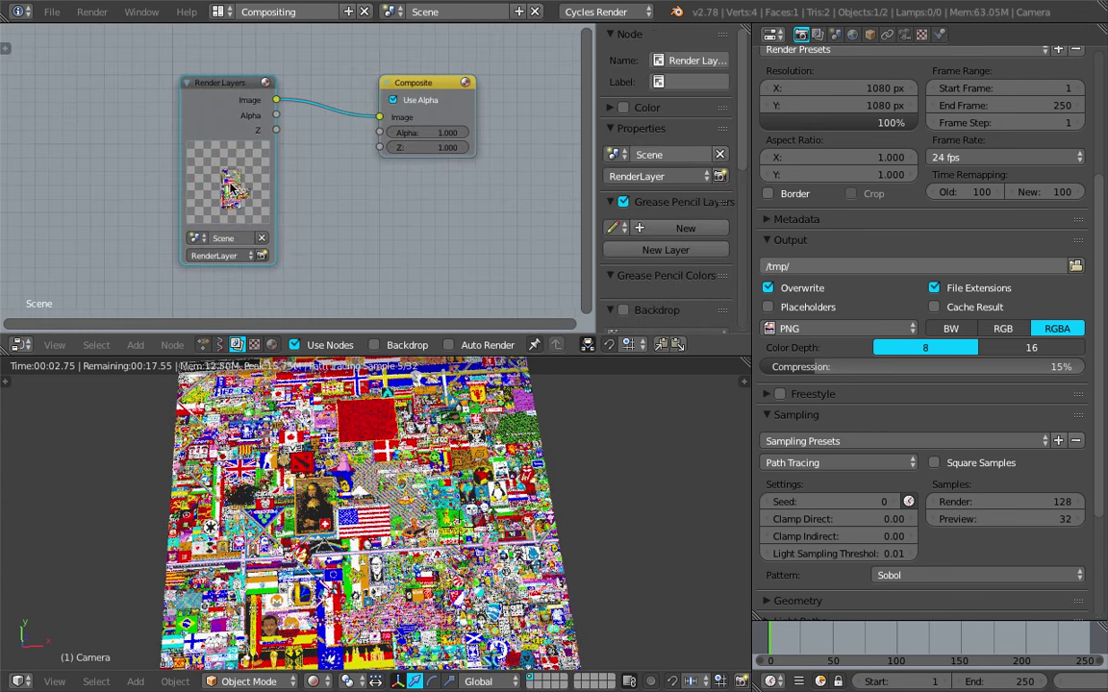
Narrow the compositing node editor's side panel until it closes and delete the Render Layers node.
{"action": "scroll", "coordinate": [230, 188], "scroll_direction": "up", "scroll_amount": 1}
{"action": "middle_click_drag", "start_coordinate": [324, 162], "coordinate": [275, 170]}
{"action": "left_click_drag", "start_coordinate": [594, 97], "coordinate": [739, 102]}
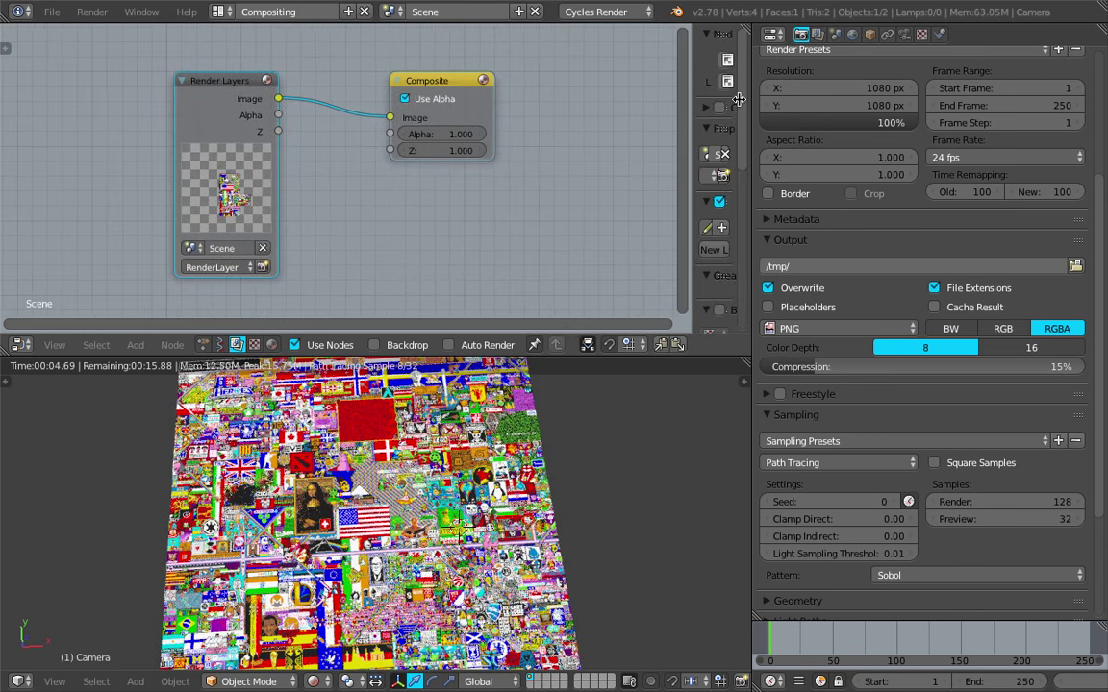
{"action": "middle_click_drag", "start_coordinate": [208, 114], "coordinate": [279, 103]}
{"action": "key", "text": "Delete"}
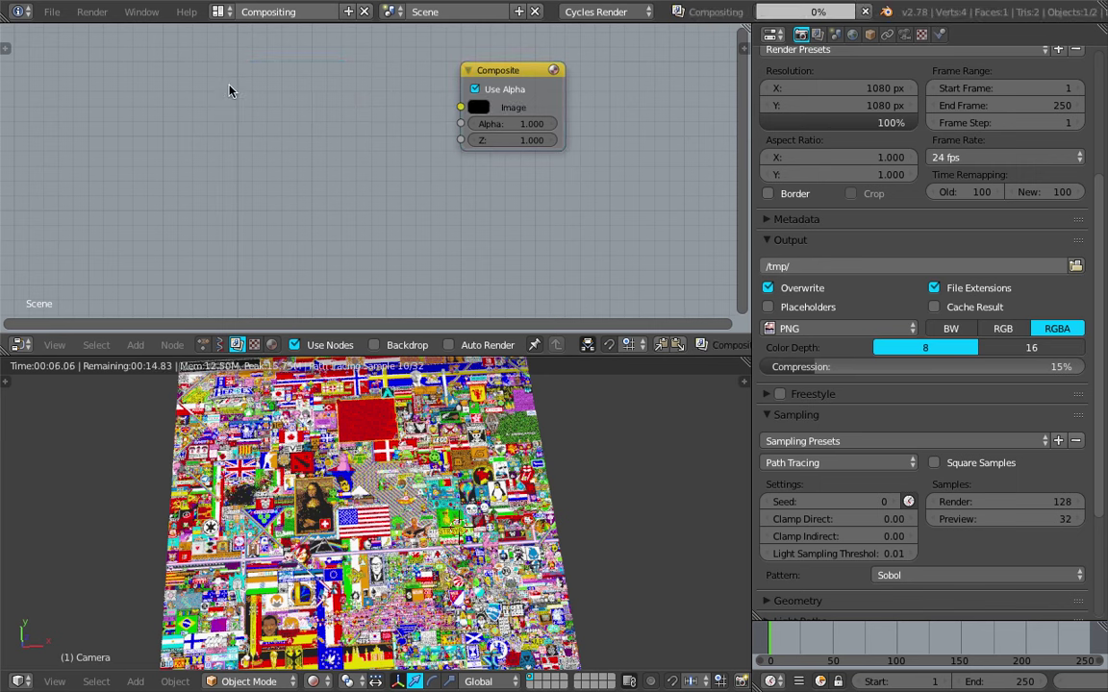
Add an Image node to the compositing tree and load the Reddit Place image into it.
{"action": "key", "text": "shift+a"}
{"action": "left_click", "coordinate": [231, 89]}
{"action": "type", "text": "i"}
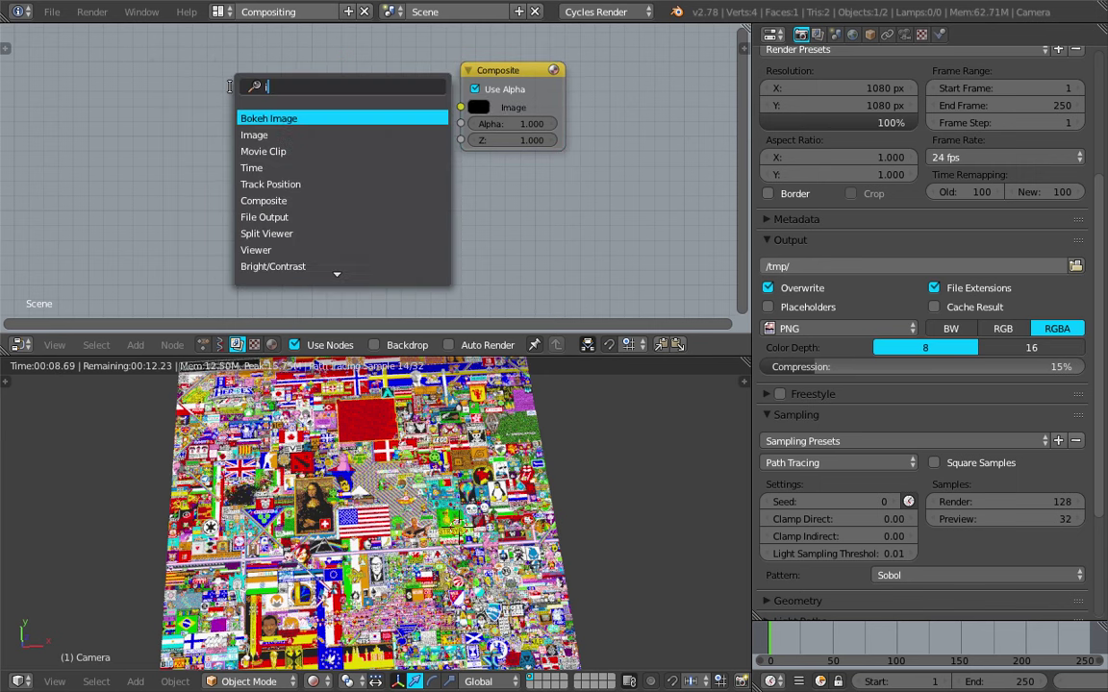
{"action": "type", "text": "ma"}
{"action": "key", "text": "Down"}
{"action": "key", "text": "Return"}
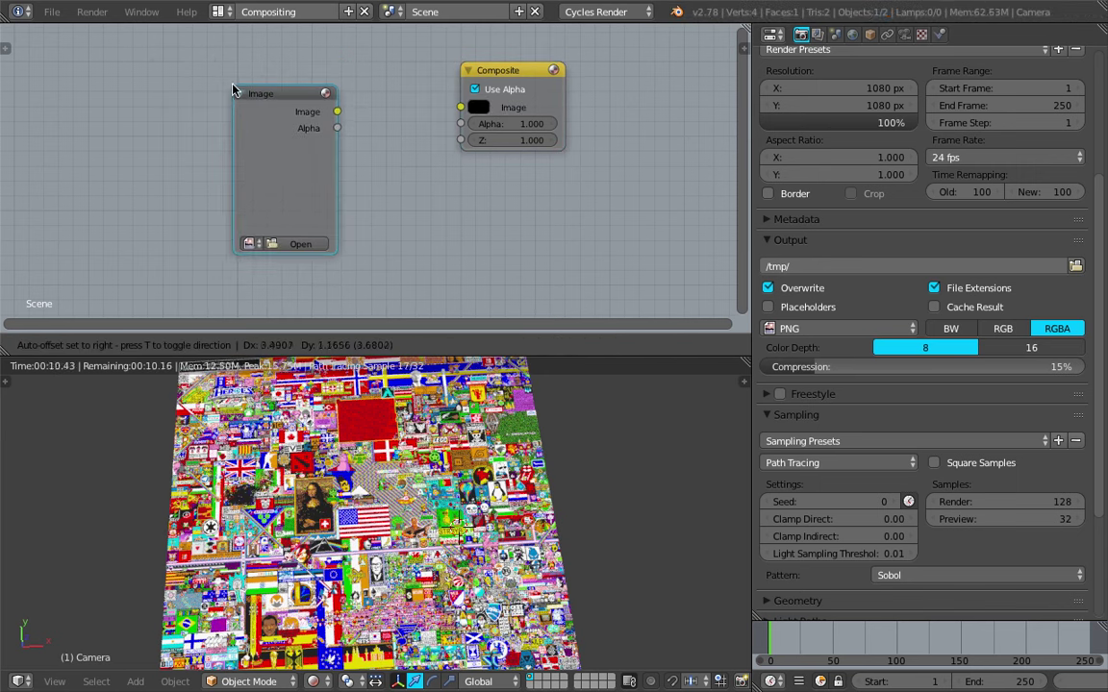
{"action": "left_click", "coordinate": [233, 90]}
{"action": "left_click", "coordinate": [251, 243]}
{"action": "left_click", "coordinate": [273, 265]}
Connect the Image node's Image output to the Composite node and space the two nodes apart.
{"action": "left_click_drag", "start_coordinate": [270, 99], "coordinate": [216, 79]}
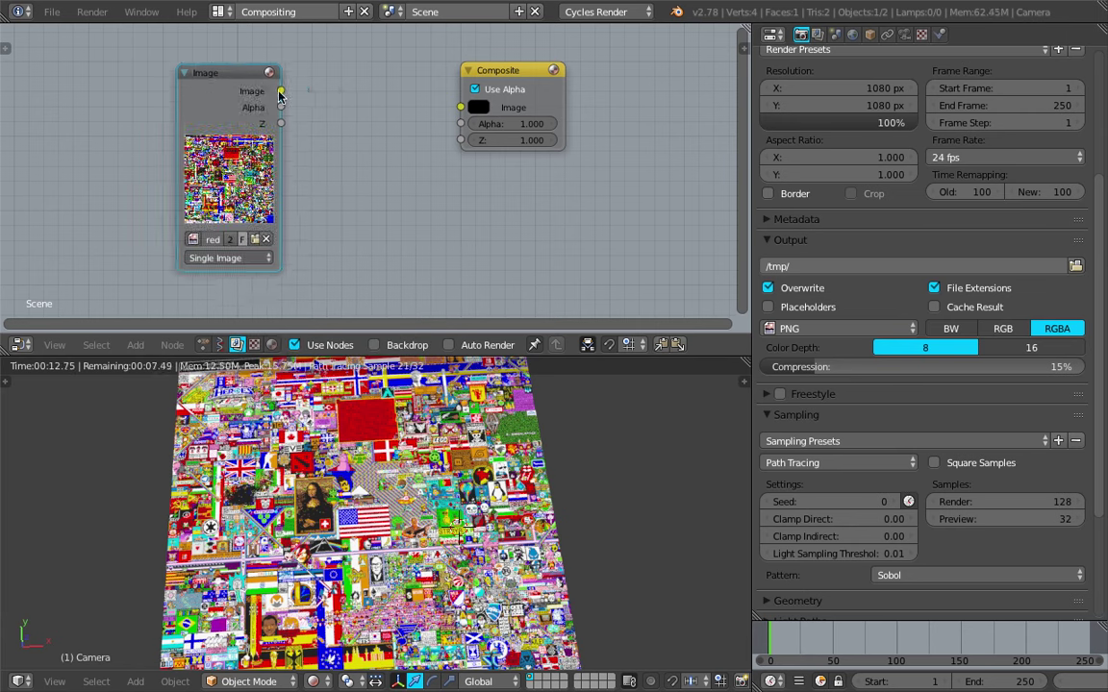
{"action": "left_click_drag", "start_coordinate": [279, 92], "coordinate": [459, 104]}
{"action": "left_click", "coordinate": [560, 75]}
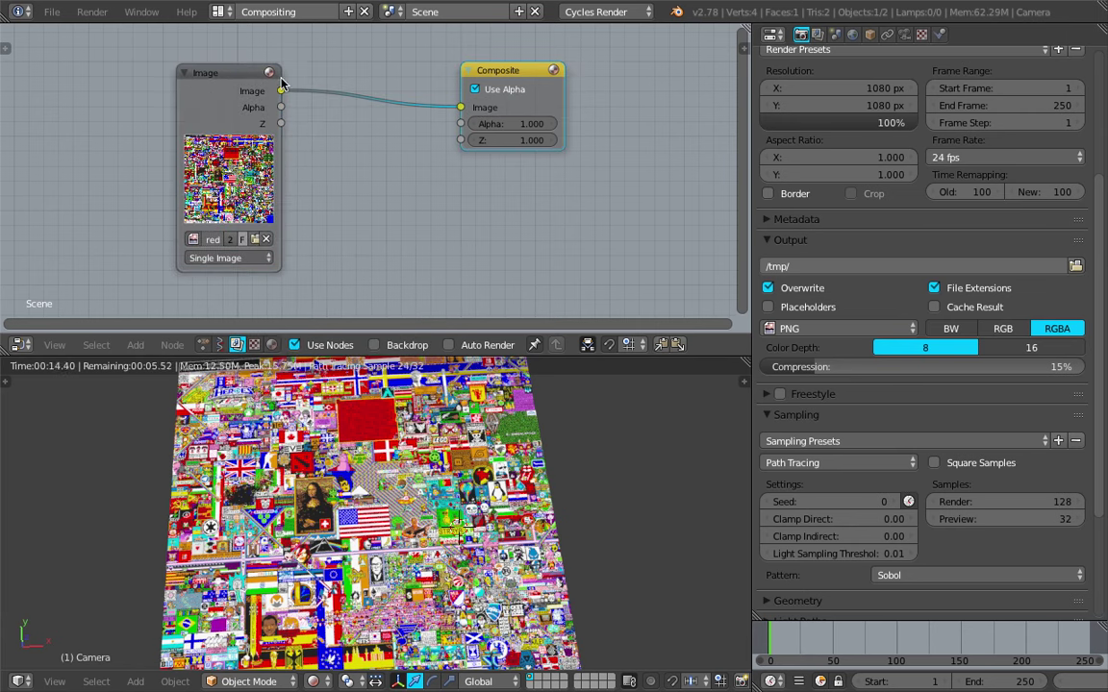
{"action": "left_click_drag", "start_coordinate": [277, 77], "coordinate": [188, 73]}
Add a Scale node, unconnected, below the link between the Image and Composite nodes.
{"action": "key", "text": "shift+a"}
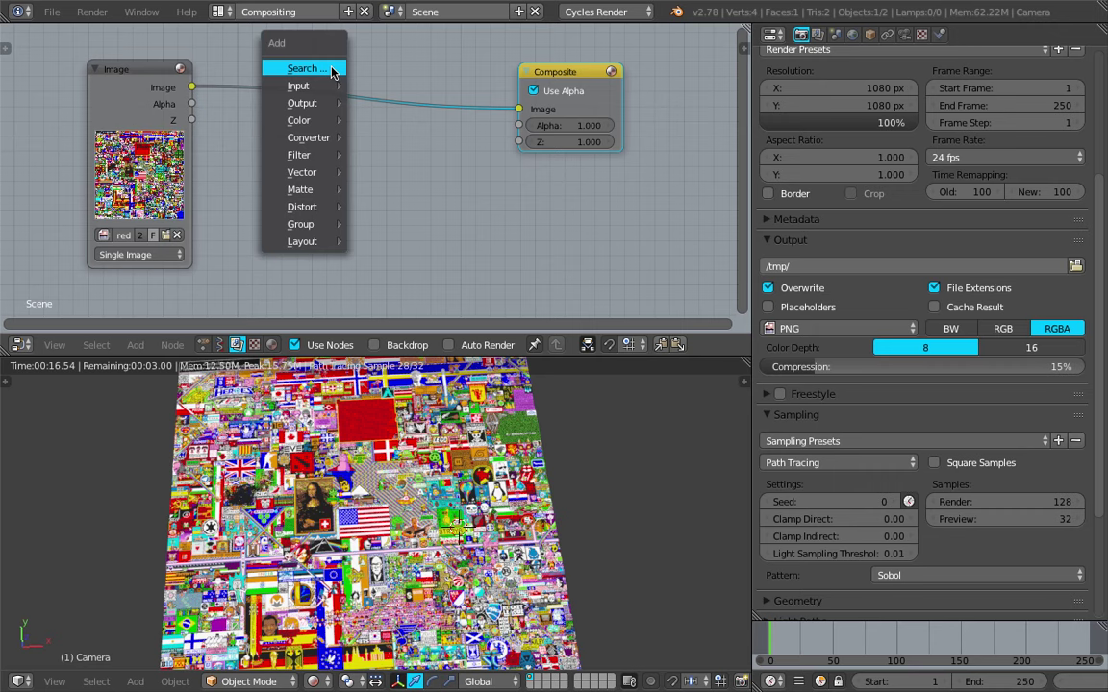
{"action": "left_click", "coordinate": [331, 69]}
{"action": "type", "text": "scale"}
{"action": "key", "text": "Return"}
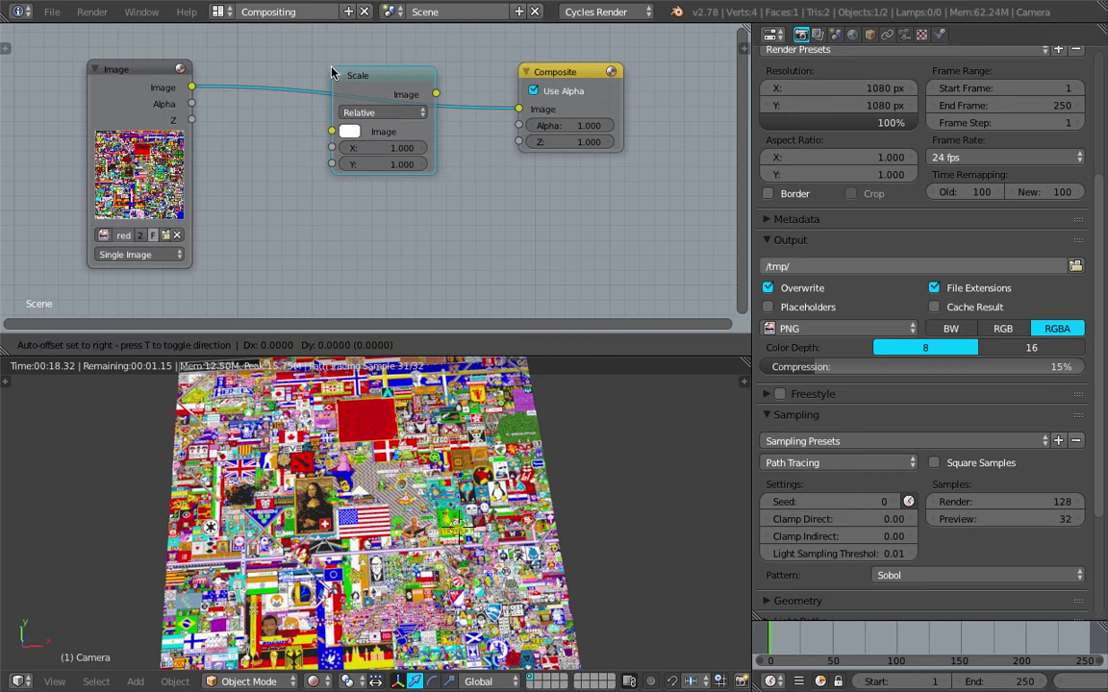
{"action": "left_click", "coordinate": [283, 149]}
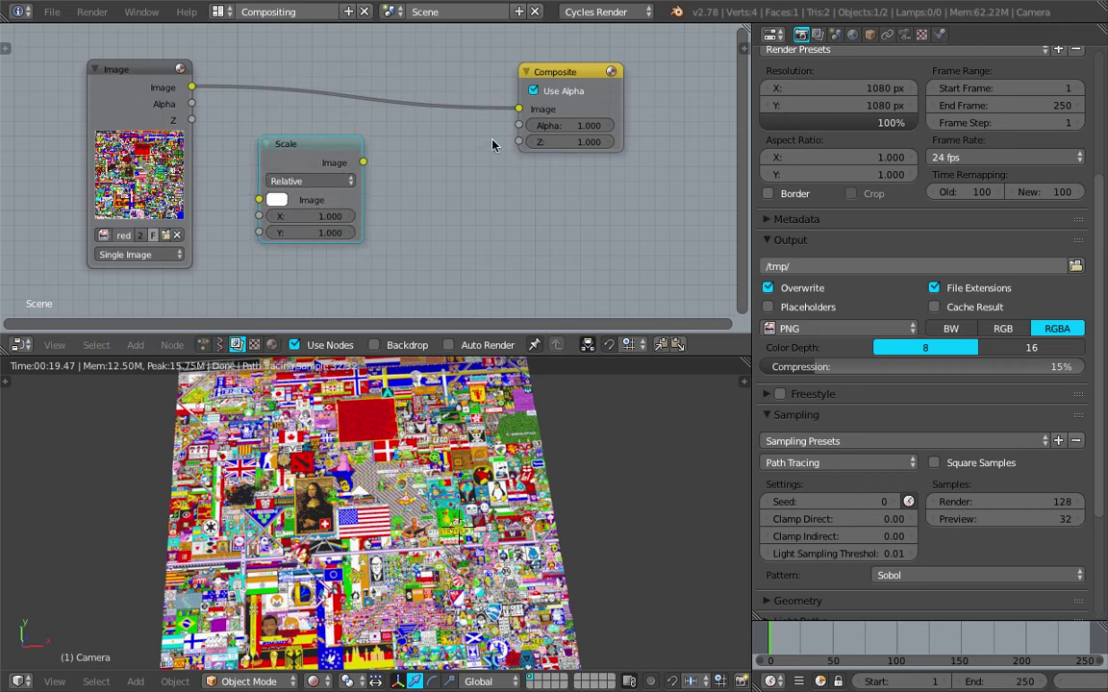
Insert a Transform node with Nearest filtering into the link between the Image and Composite nodes.
{"action": "left_click_drag", "start_coordinate": [557, 78], "coordinate": [628, 71]}
{"action": "key", "text": "shift+a"}
{"action": "left_click", "coordinate": [478, 155]}
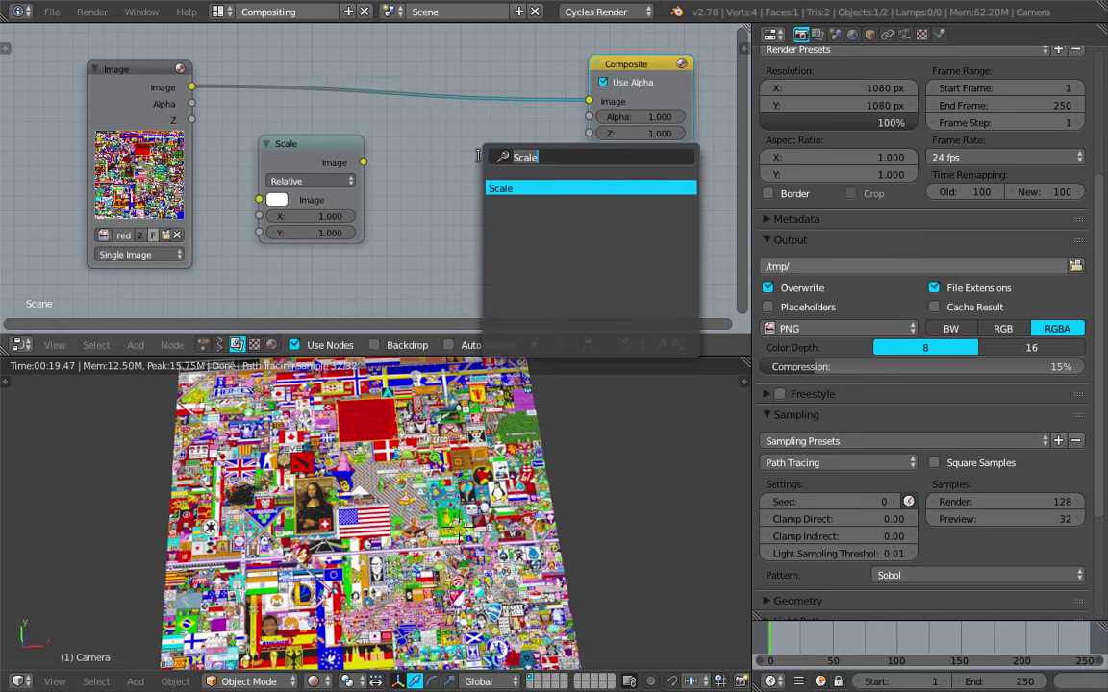
{"action": "type", "text": "tran"}
{"action": "key", "text": "Return"}
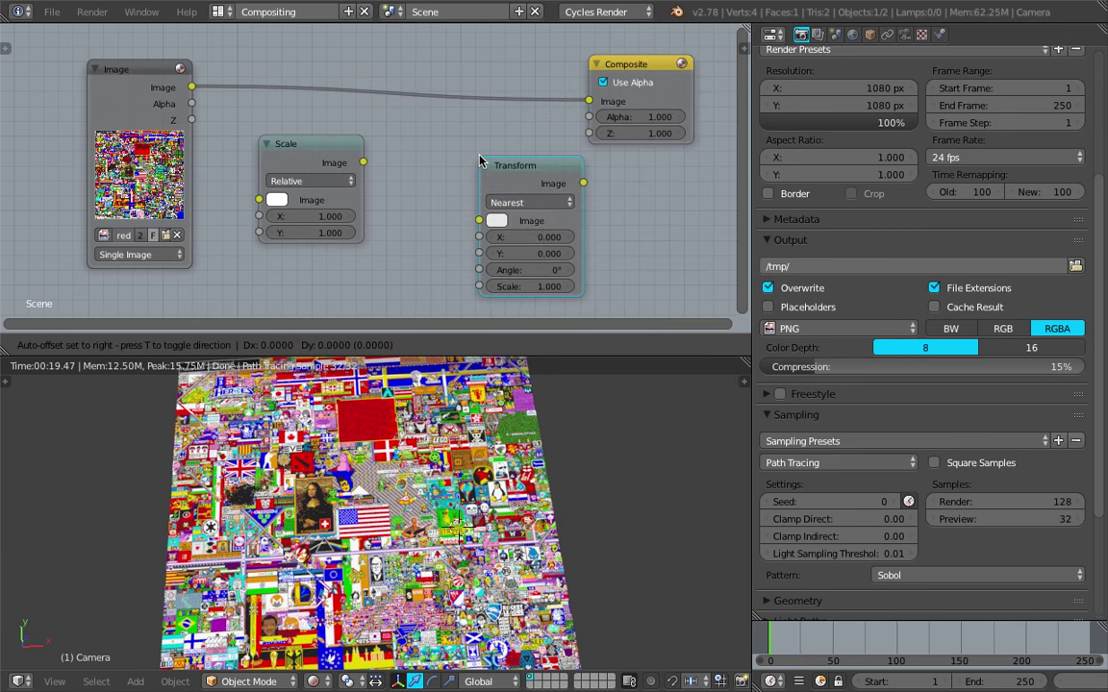
{"action": "left_click", "coordinate": [407, 64]}
{"action": "left_click", "coordinate": [458, 109]}
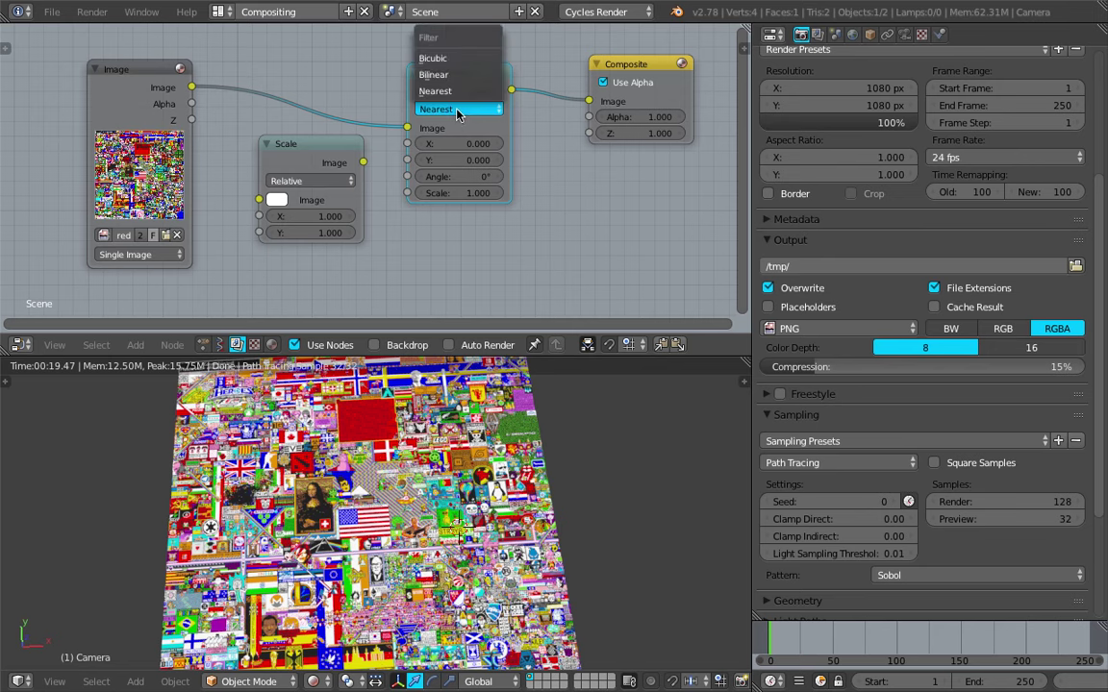
{"action": "left_click", "coordinate": [460, 95]}
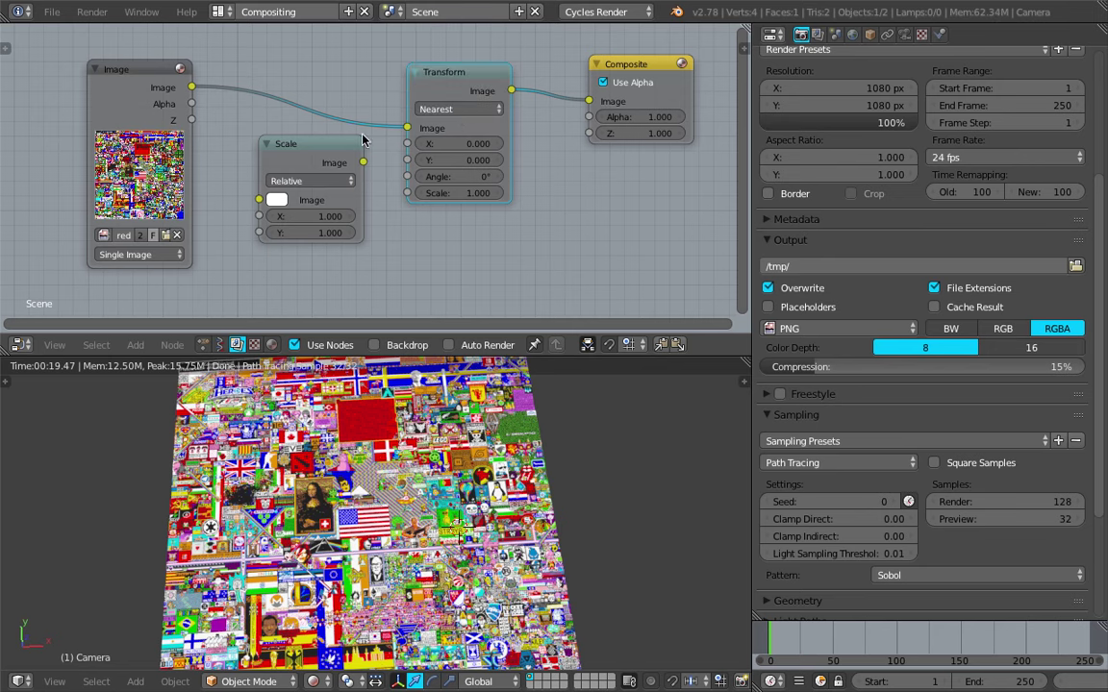
Delete the unused Scale node and move the Image node closer to the Transform node.
{"action": "left_click", "coordinate": [314, 150]}
{"action": "key", "text": "x"}
{"action": "middle_click_drag", "start_coordinate": [413, 152], "coordinate": [394, 154]}
{"action": "left_click", "coordinate": [140, 66]}
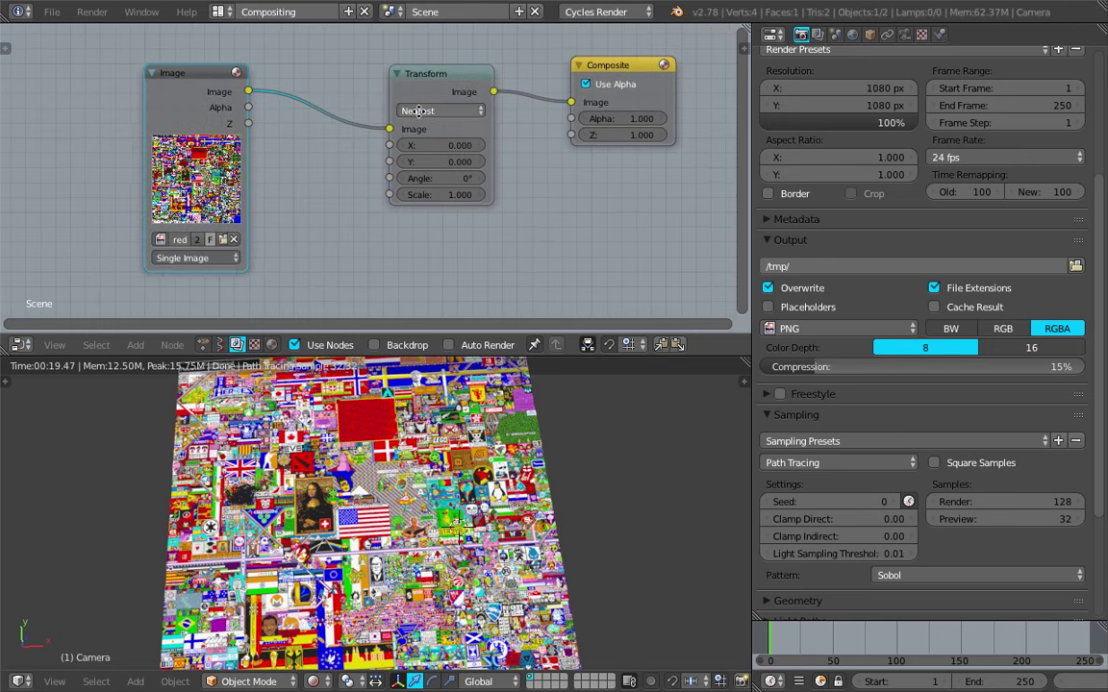
{"action": "middle_click_drag", "start_coordinate": [424, 108], "coordinate": [238, 101]}
{"action": "left_click", "coordinate": [21, 681]}
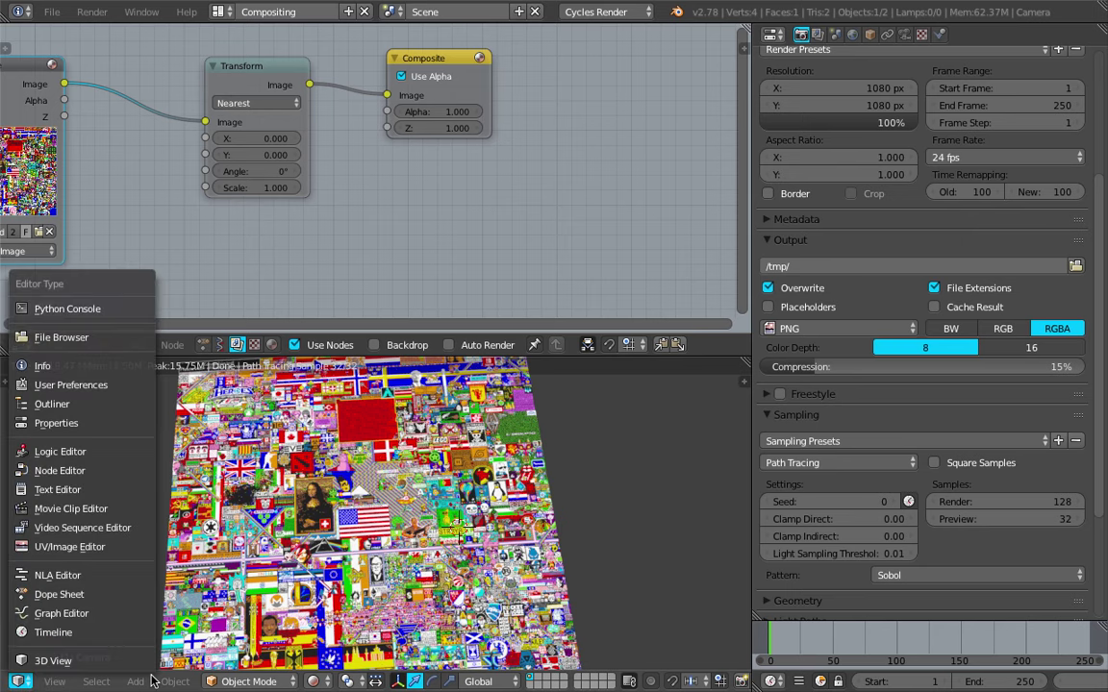
{"action": "left_click", "coordinate": [21, 682]}
{"action": "middle_click_drag", "start_coordinate": [351, 204], "coordinate": [450, 224]}
{"action": "middle_click_drag", "start_coordinate": [433, 475], "coordinate": [397, 488]}
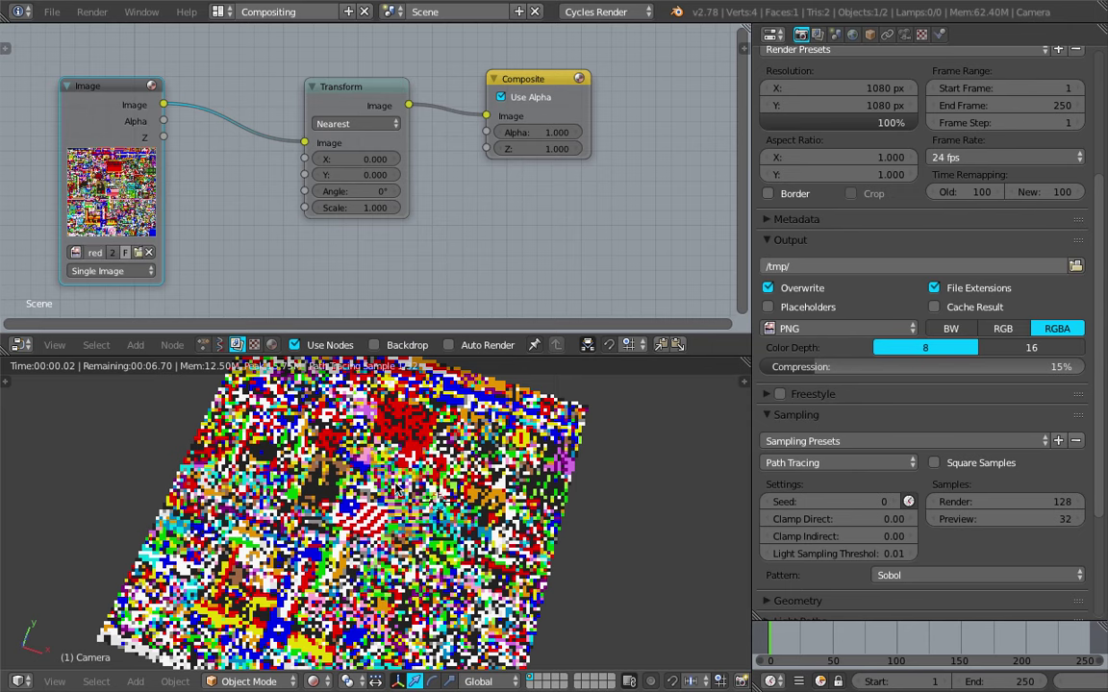
Switch the 3D view to Solid shading and render the image through the compositing nodes.
{"action": "left_click", "coordinate": [314, 682]}
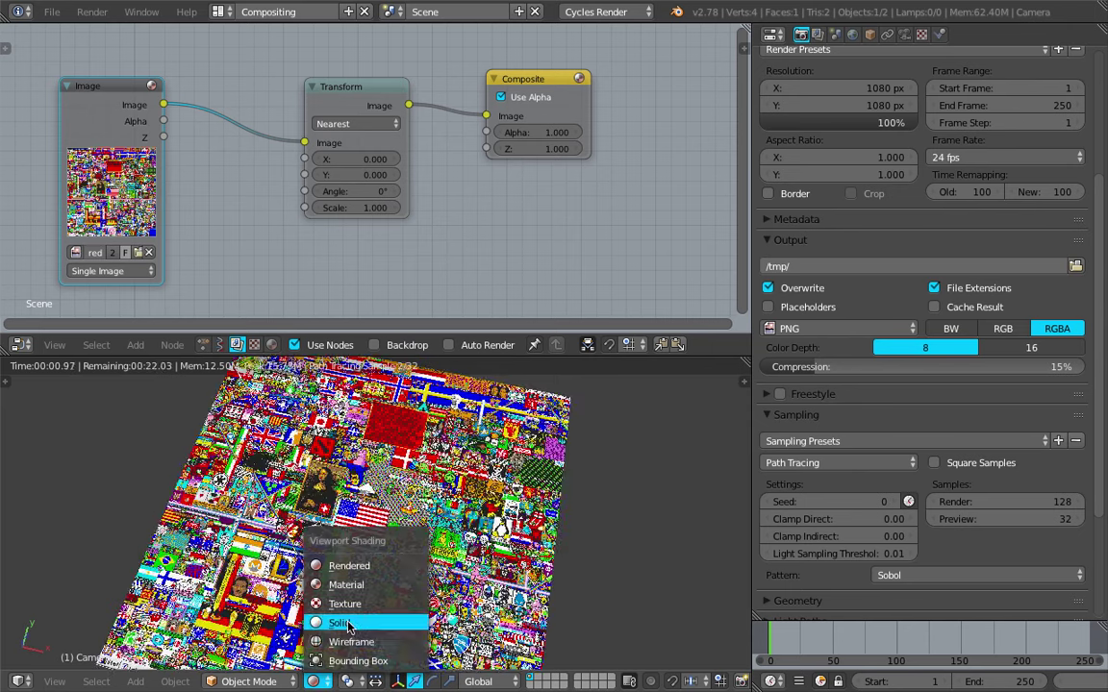
{"action": "left_click", "coordinate": [349, 623]}
{"action": "left_click", "coordinate": [92, 11]}
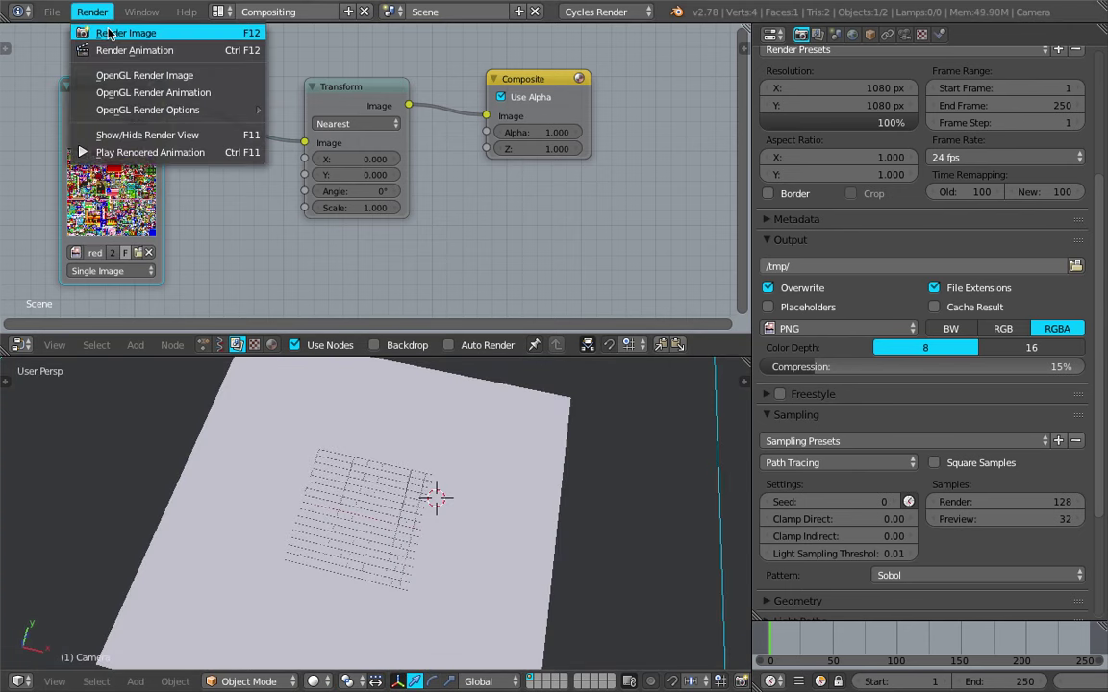
{"action": "left_click", "coordinate": [109, 33]}
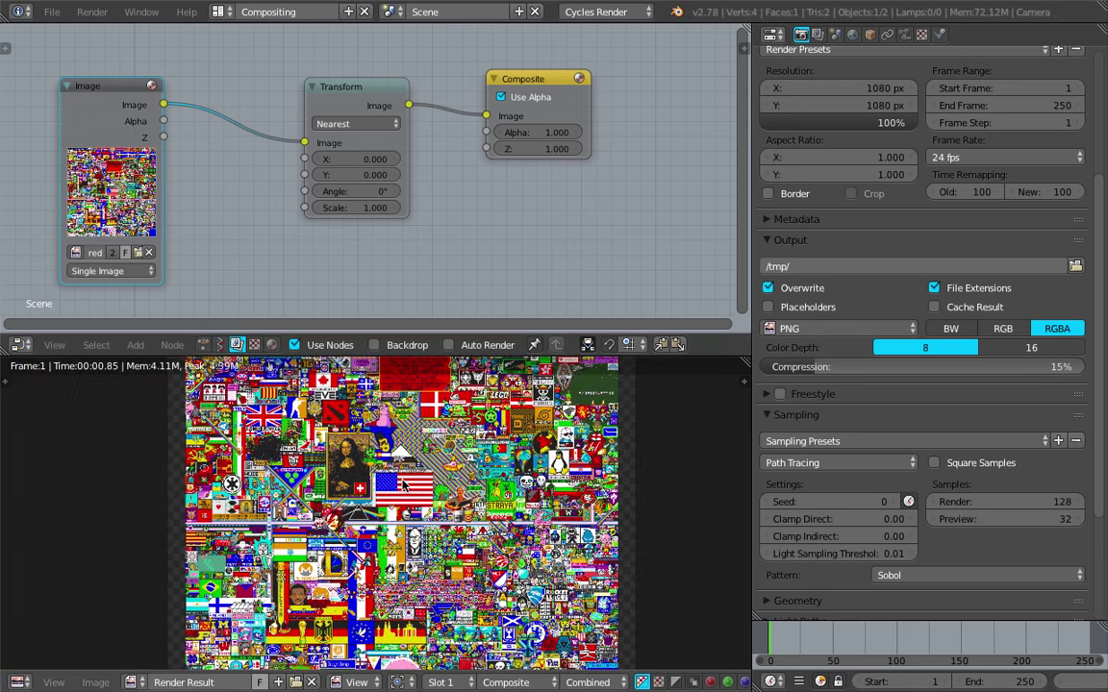
Make the render result area taller and set the Transform node's scale to 1.5.
{"action": "scroll", "coordinate": [359, 515], "scroll_direction": "up", "scroll_amount": 3}
{"action": "scroll", "coordinate": [365, 516], "scroll_direction": "down", "scroll_amount": 3}
{"action": "left_click_drag", "start_coordinate": [361, 329], "coordinate": [360, 269]}
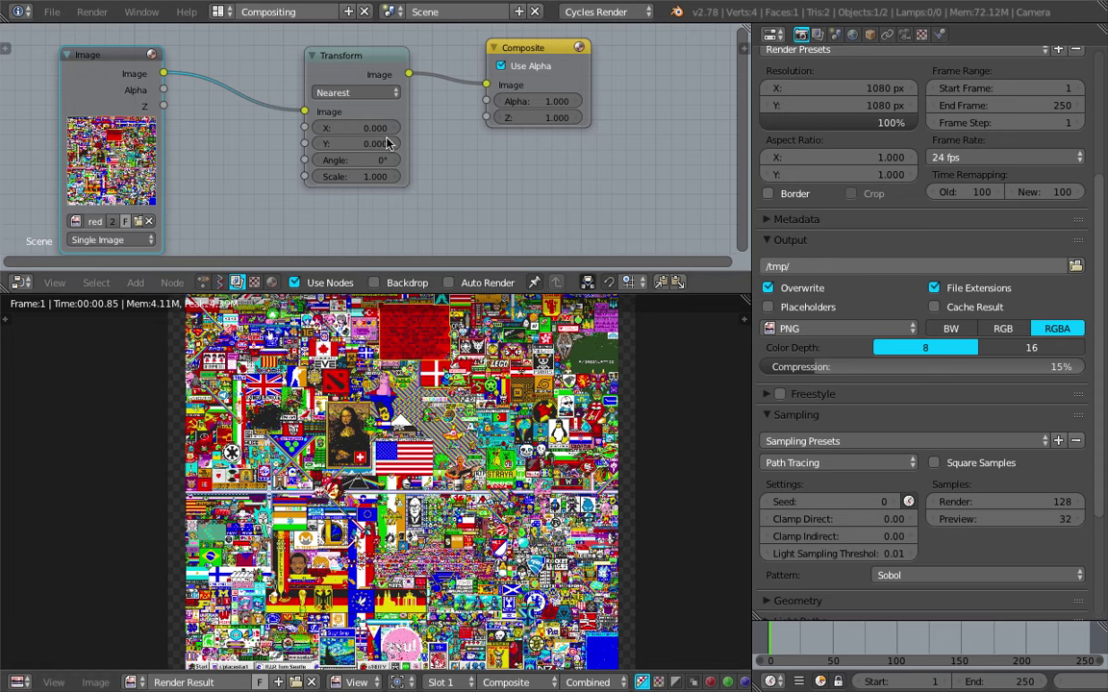
{"action": "mouse_move", "coordinate": [375, 177]}
{"action": "left_mouse_down"}
{"action": "mouse_move", "coordinate": [365, 177]}
{"action": "mouse_move", "coordinate": [389, 177]}
{"action": "left_mouse_up"}
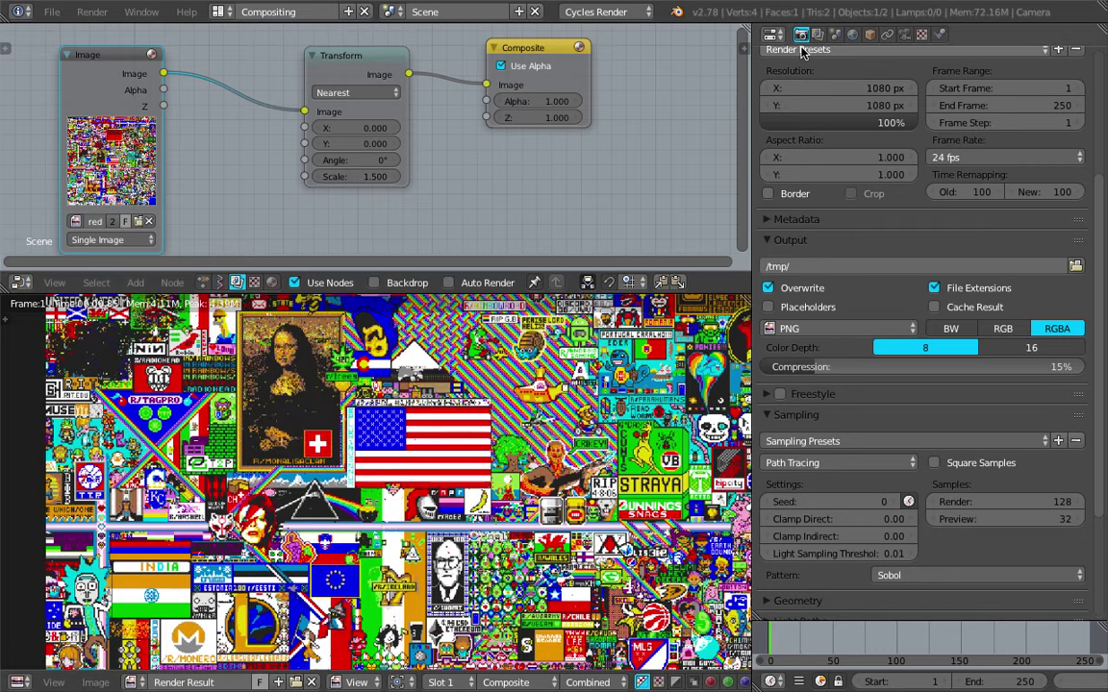
Set the render resolution to 3000 × 3000 px and render the image again.
{"action": "scroll", "coordinate": [868, 210], "scroll_direction": "up", "scroll_amount": 5}
{"action": "left_click", "coordinate": [864, 223]}
{"action": "type", "text": "3000"}
{"action": "key", "text": "Return"}
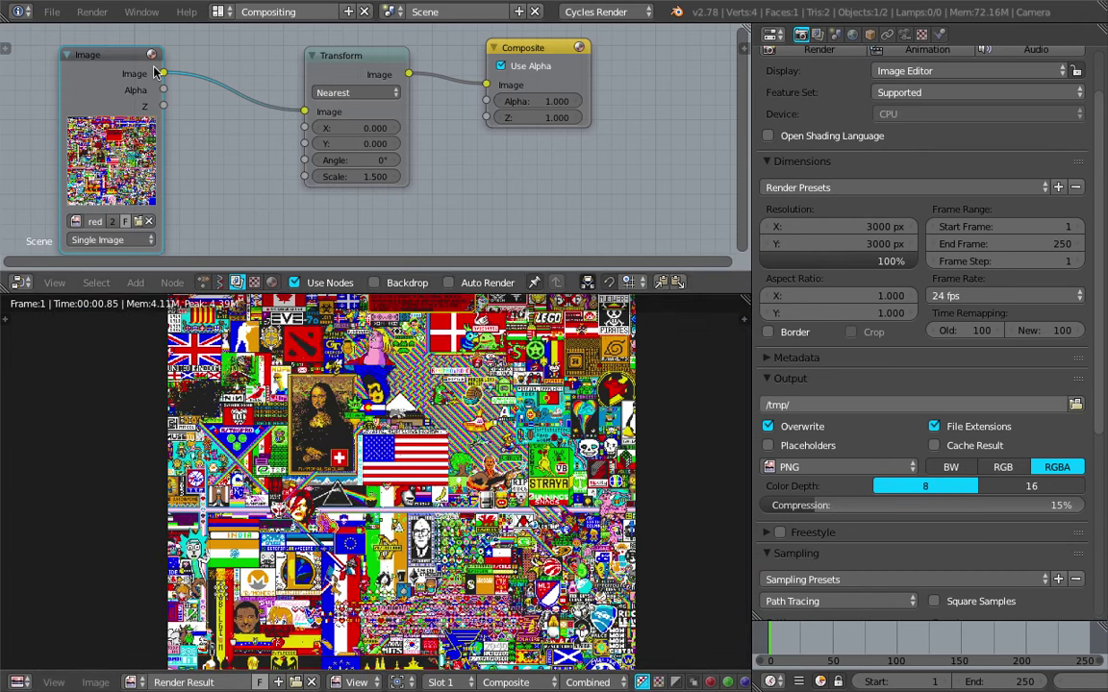
{"action": "scroll", "coordinate": [280, 363], "scroll_direction": "down", "scroll_amount": 1}
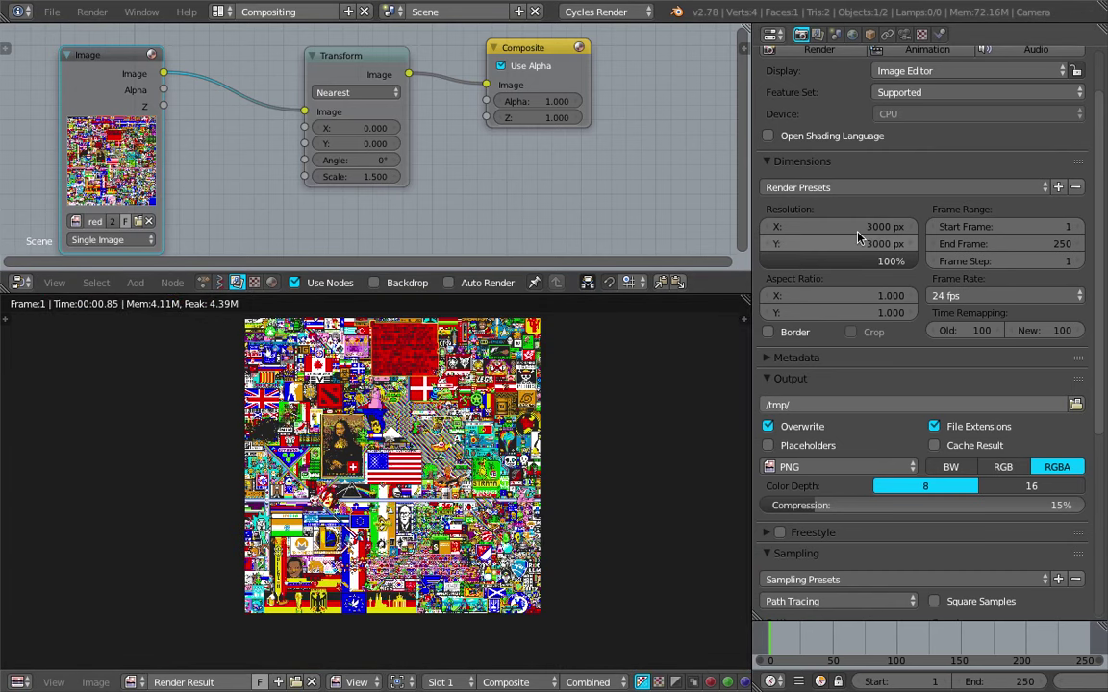
{"action": "left_click", "coordinate": [91, 12]}
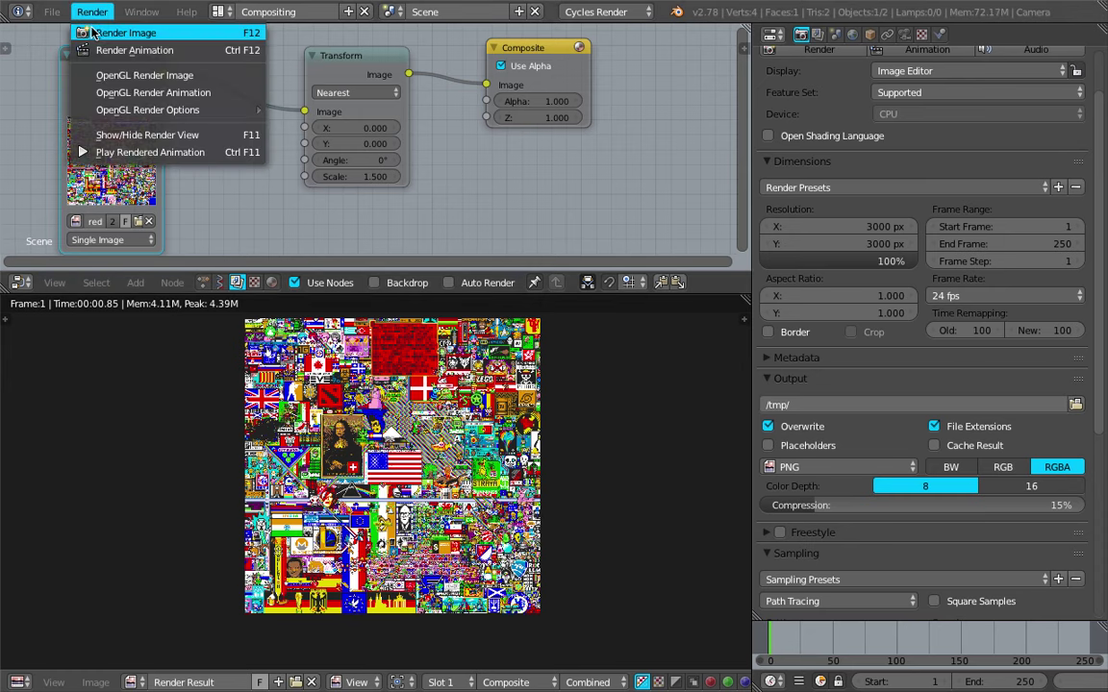
{"action": "left_click", "coordinate": [141, 34]}
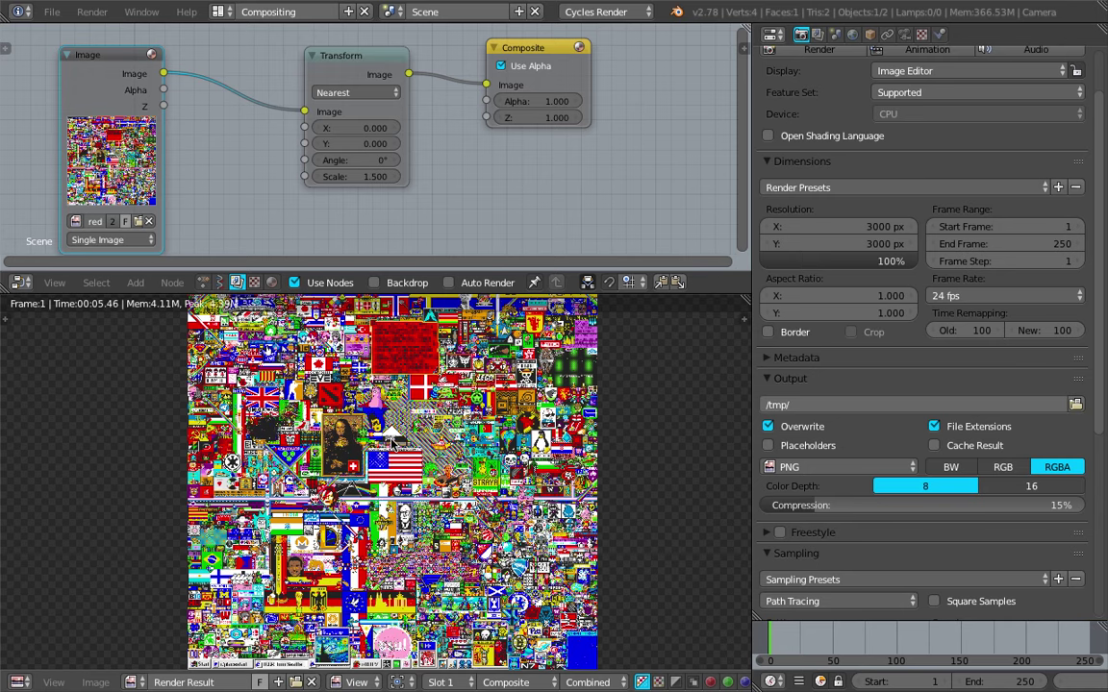
View the whole rendered frame and set the Transform node's scale to 10.
{"action": "scroll", "coordinate": [391, 438], "scroll_direction": "down", "scroll_amount": 6}
{"action": "scroll", "coordinate": [385, 476], "scroll_direction": "up", "scroll_amount": 4}
{"action": "scroll", "coordinate": [385, 476], "scroll_direction": "down", "scroll_amount": 1}
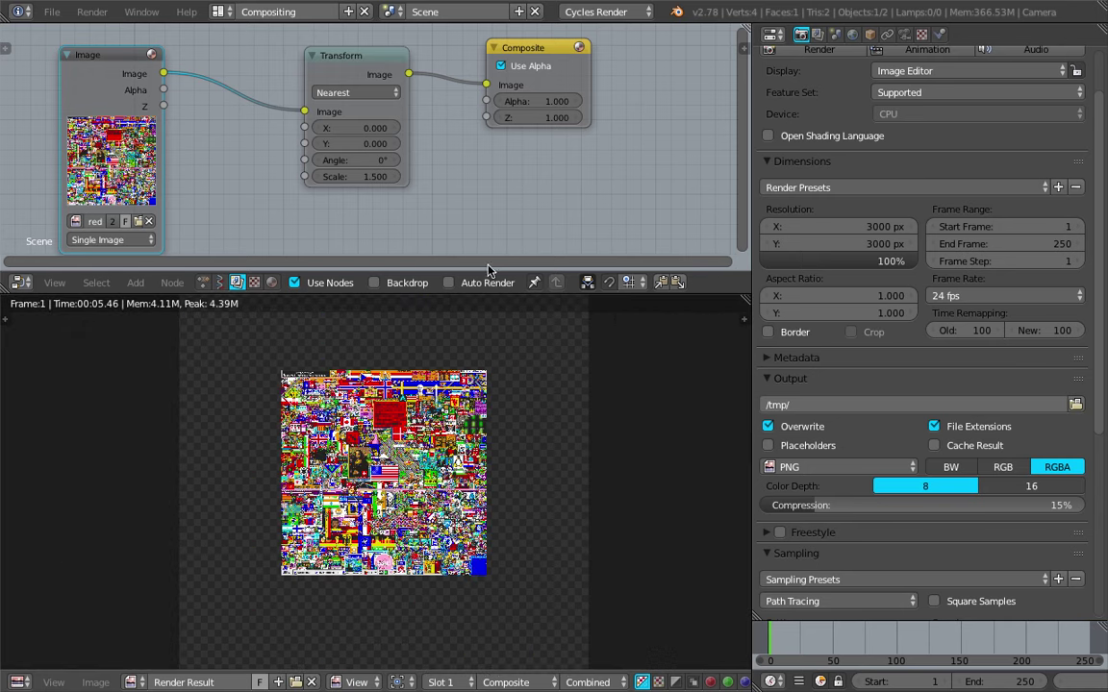
{"action": "scroll", "coordinate": [422, 194], "scroll_direction": "up", "scroll_amount": 3}
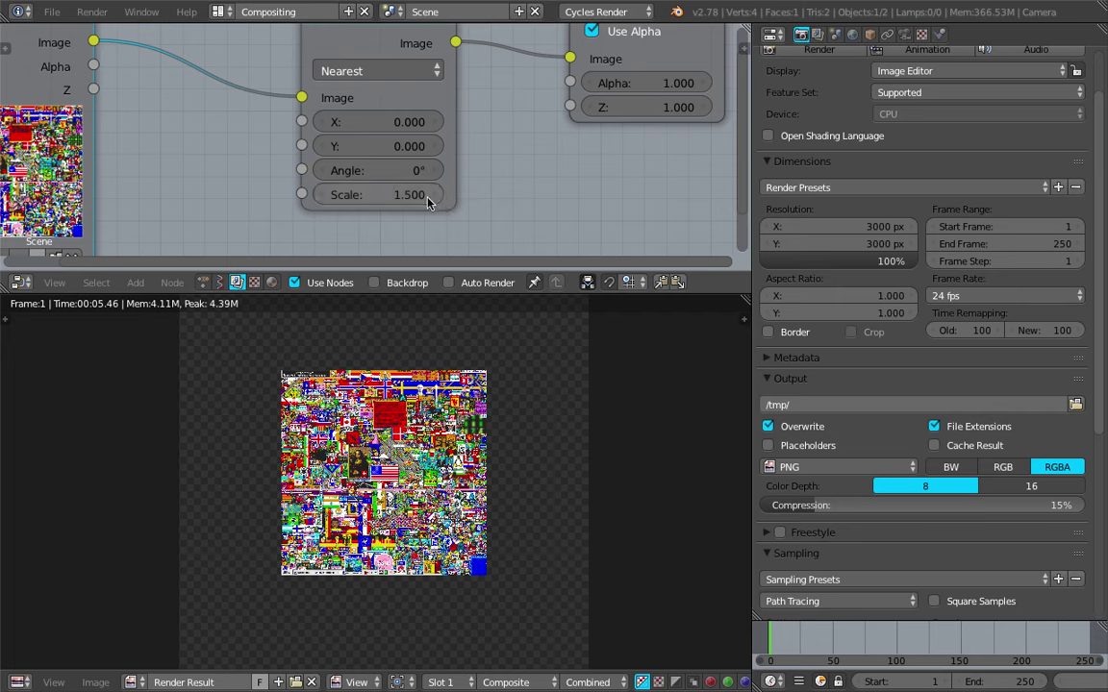
{"action": "left_click", "coordinate": [411, 195]}
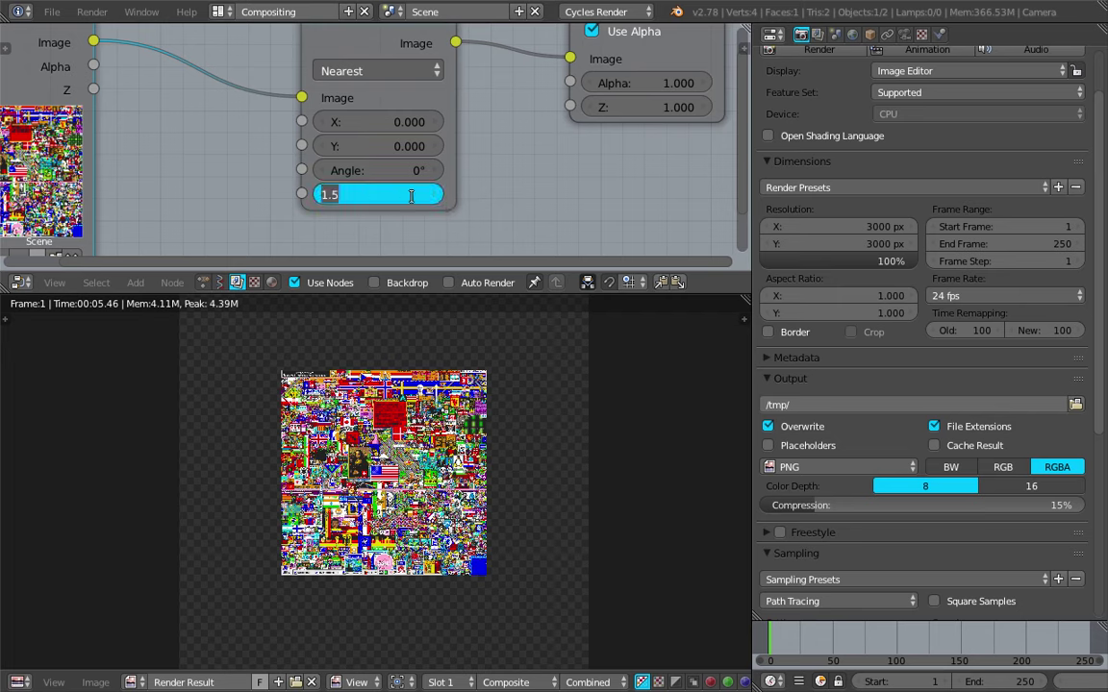
{"action": "type", "text": "10"}
{"action": "key", "text": "Return"}
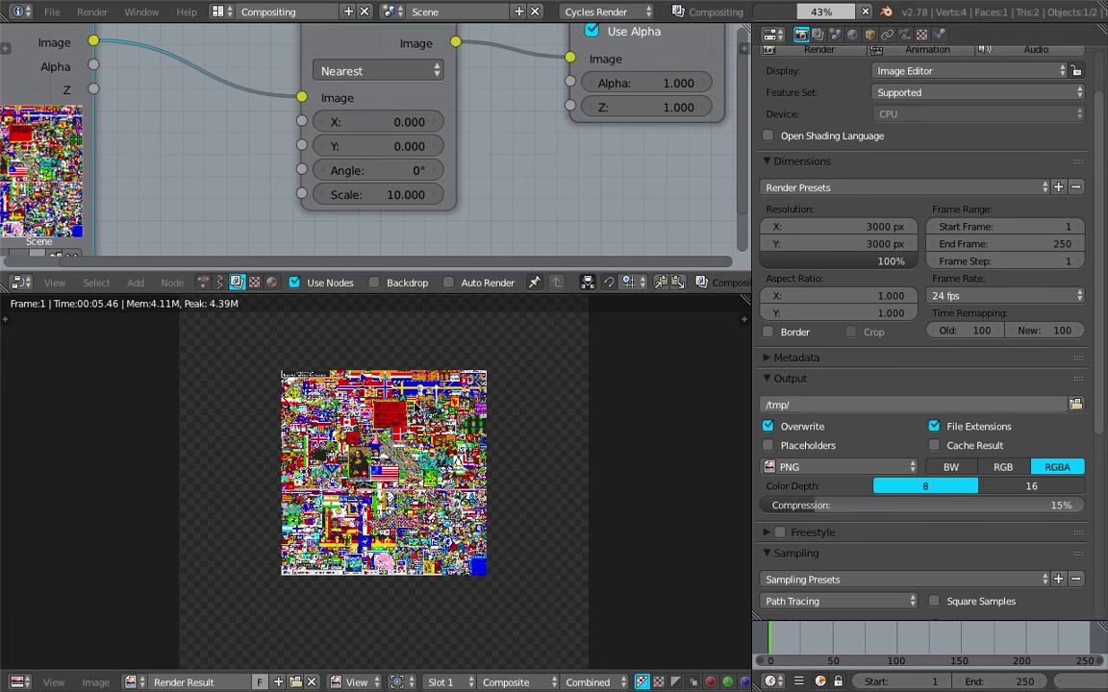
Examine the pixel sharpness around the American flag and the overall framing of the enlarged composite.
{"action": "scroll", "coordinate": [396, 437], "scroll_direction": "up", "scroll_amount": 1}
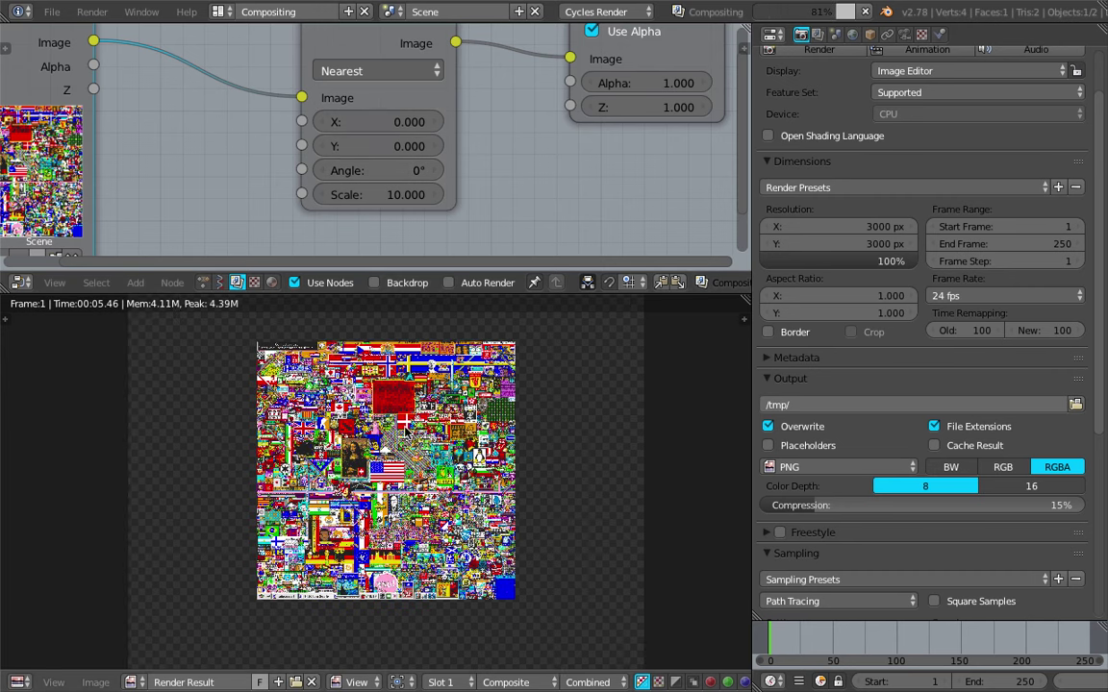
{"action": "scroll", "coordinate": [399, 435], "scroll_direction": "up", "scroll_amount": 2}
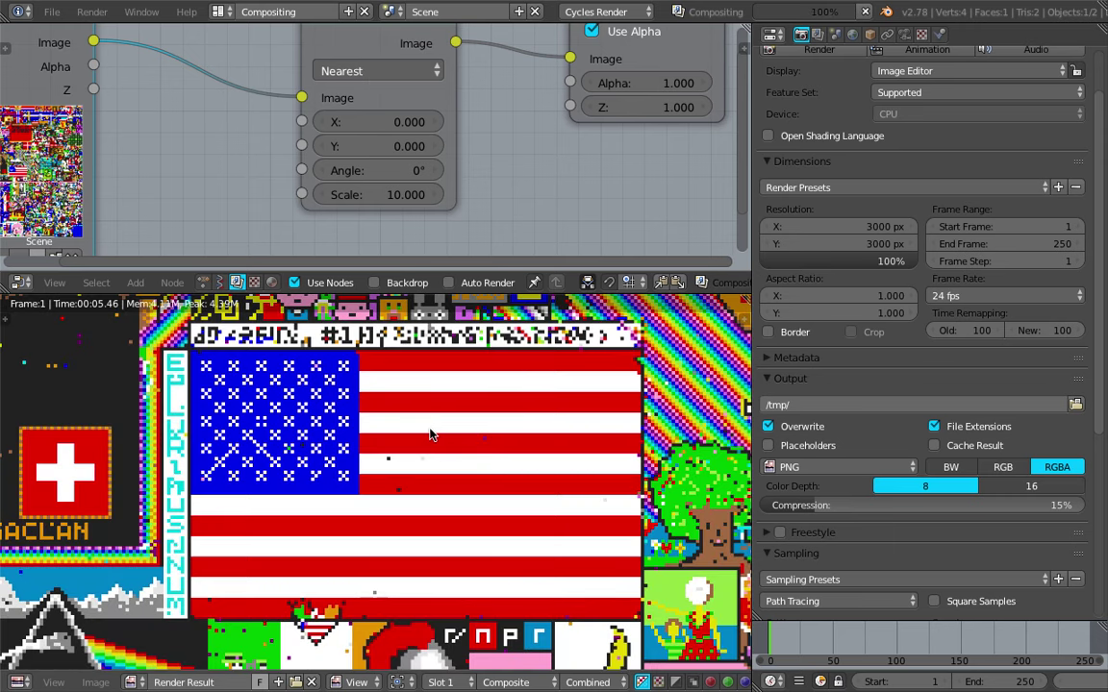
{"action": "scroll", "coordinate": [429, 429], "scroll_direction": "up", "scroll_amount": 7}
{"action": "scroll", "coordinate": [430, 430], "scroll_direction": "down", "scroll_amount": 5}
{"action": "scroll", "coordinate": [435, 456], "scroll_direction": "down", "scroll_amount": 3}
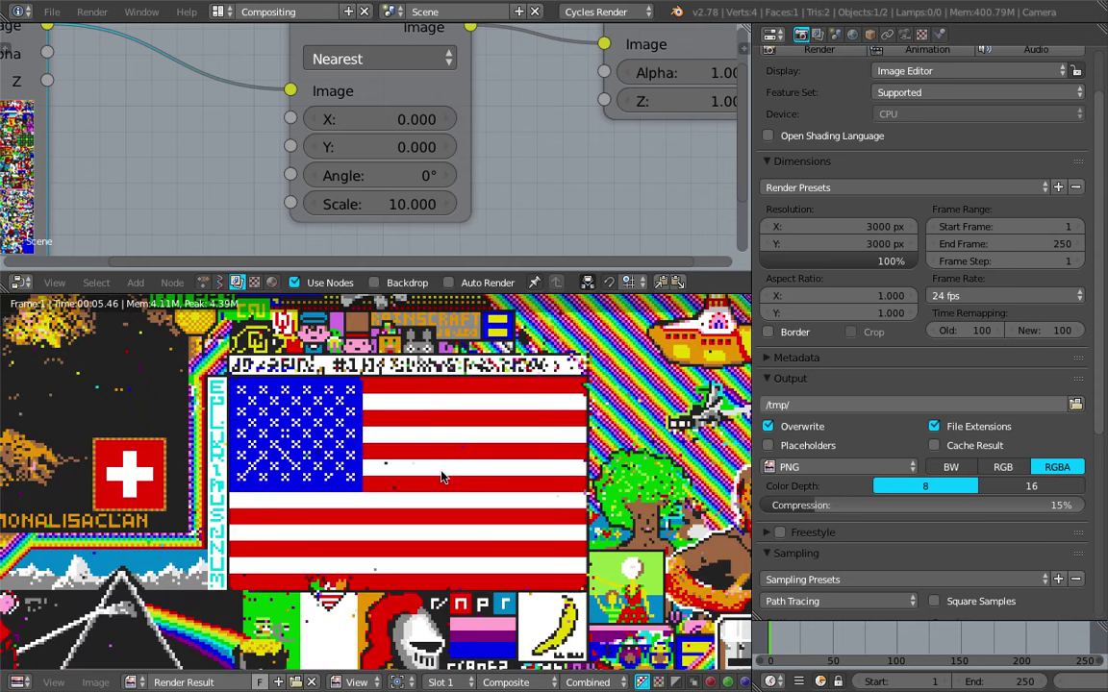
{"action": "scroll", "coordinate": [441, 477], "scroll_direction": "down", "scroll_amount": 5}
{"action": "scroll", "coordinate": [408, 437], "scroll_direction": "up", "scroll_amount": 2}
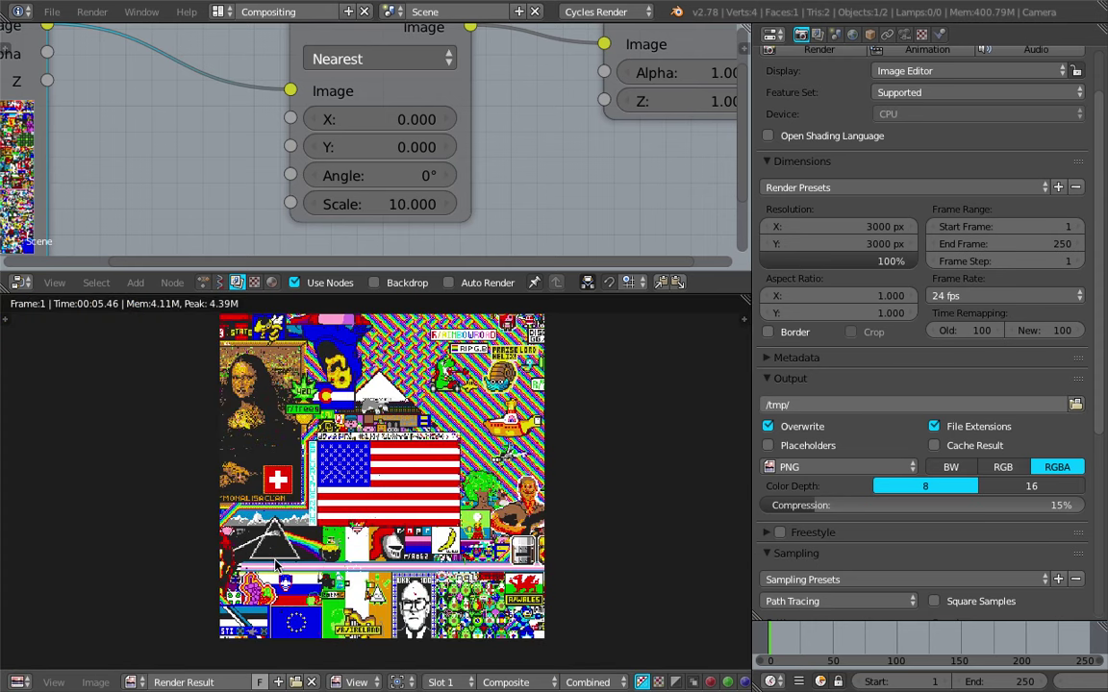
{"action": "middle_click_drag", "start_coordinate": [278, 546], "coordinate": [287, 535]}
{"action": "middle_click_drag", "start_coordinate": [367, 376], "coordinate": [371, 395]}
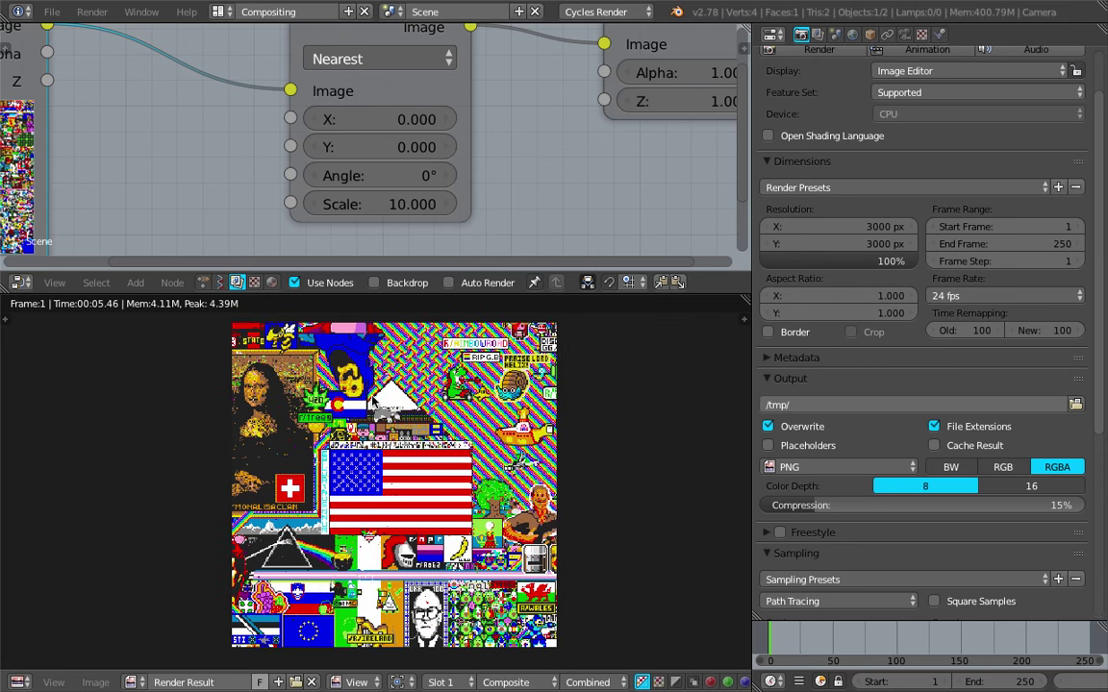
{"action": "scroll", "coordinate": [527, 178], "scroll_direction": "down", "scroll_amount": 2}
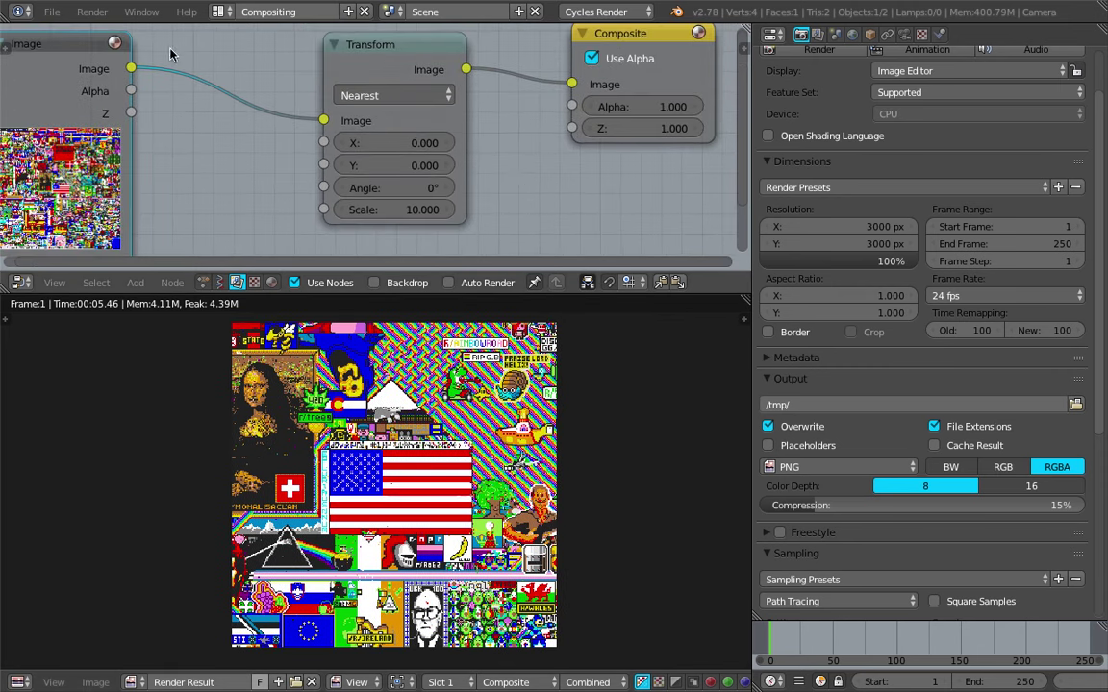
Arrange the Image, Transform and Composite nodes closer together and inspect the American flag's pixels in the render result.
{"action": "left_click_drag", "start_coordinate": [84, 43], "coordinate": [174, 43]}
{"action": "left_click_drag", "start_coordinate": [337, 45], "coordinate": [288, 58]}
{"action": "left_click_drag", "start_coordinate": [624, 50], "coordinate": [542, 71]}
{"action": "scroll", "coordinate": [385, 375], "scroll_direction": "down", "scroll_amount": 1}
{"action": "scroll", "coordinate": [376, 372], "scroll_direction": "up", "scroll_amount": 8}
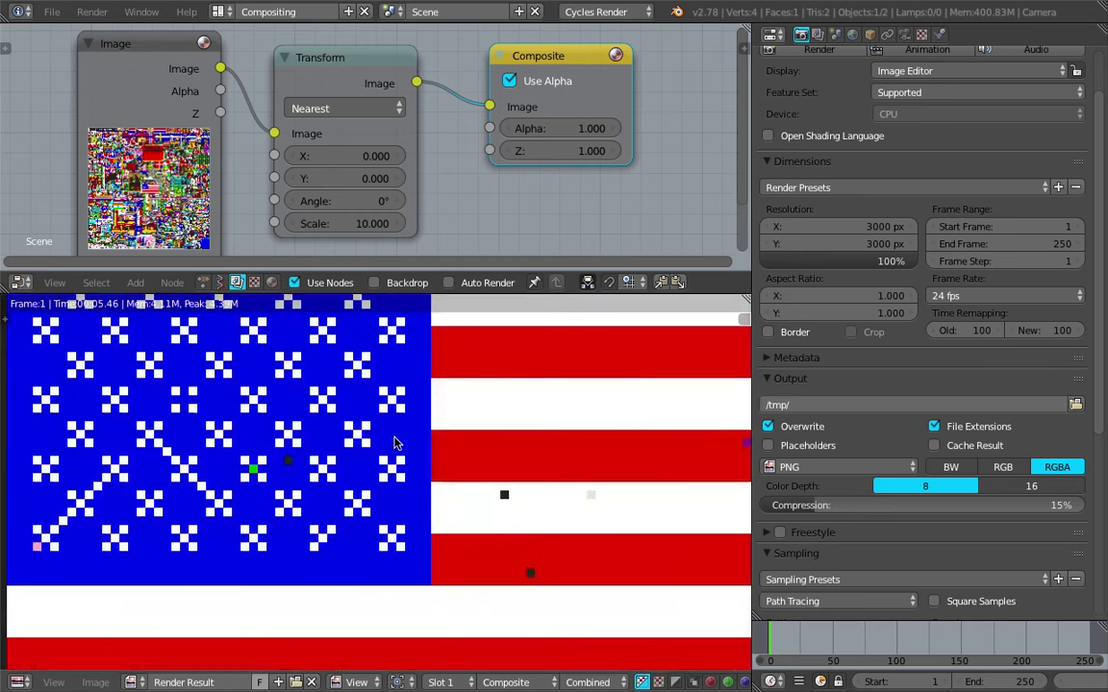
{"action": "scroll", "coordinate": [247, 437], "scroll_direction": "up", "scroll_amount": 2}
{"action": "scroll", "coordinate": [378, 462], "scroll_direction": "down", "scroll_amount": 8}
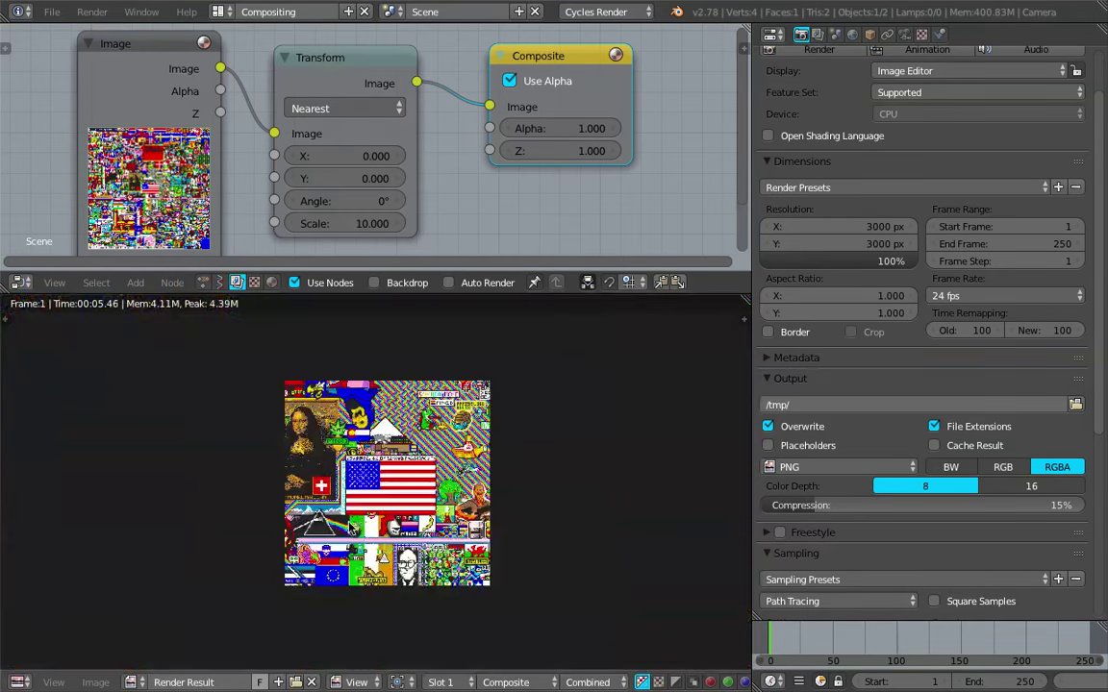
{"action": "left_click", "coordinate": [96, 682]}
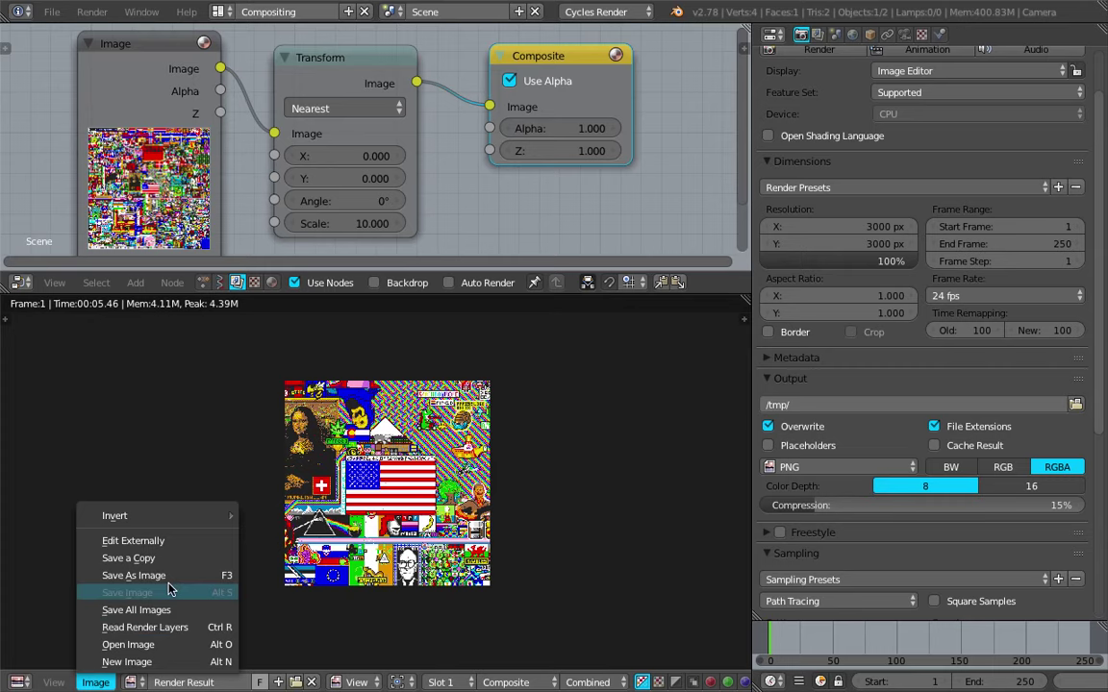
{"action": "left_click", "coordinate": [169, 579]}
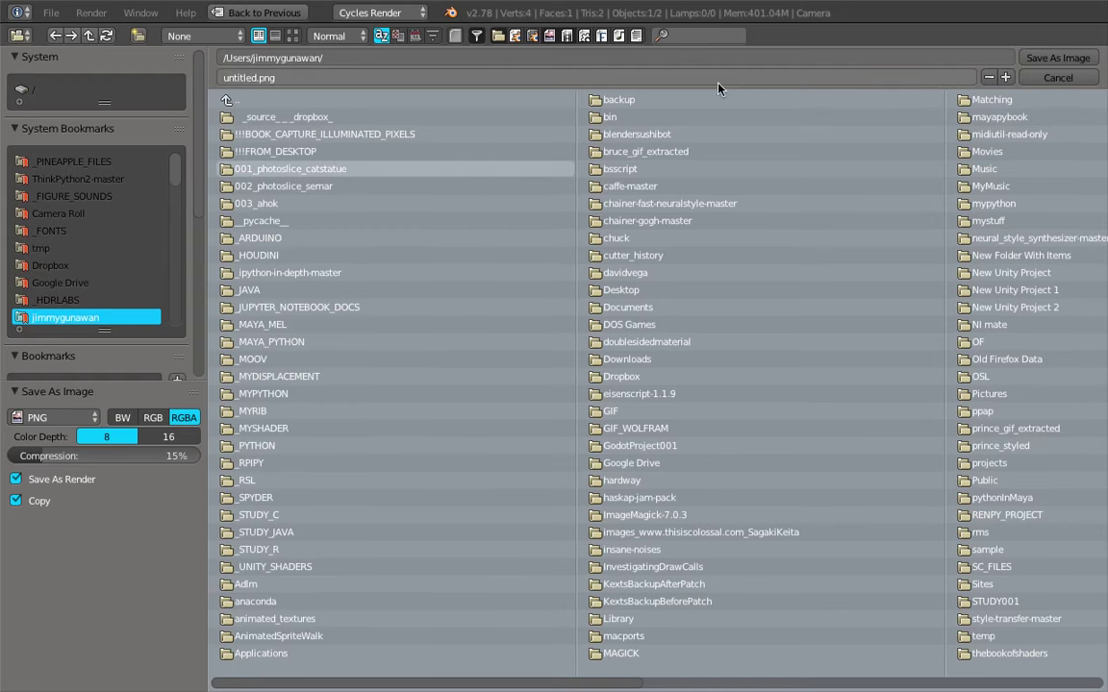
{"action": "left_click", "coordinate": [1058, 78]}
{"action": "scroll", "coordinate": [448, 415], "scroll_direction": "up", "scroll_amount": 5}
{"action": "scroll", "coordinate": [448, 416], "scroll_direction": "down", "scroll_amount": 3}
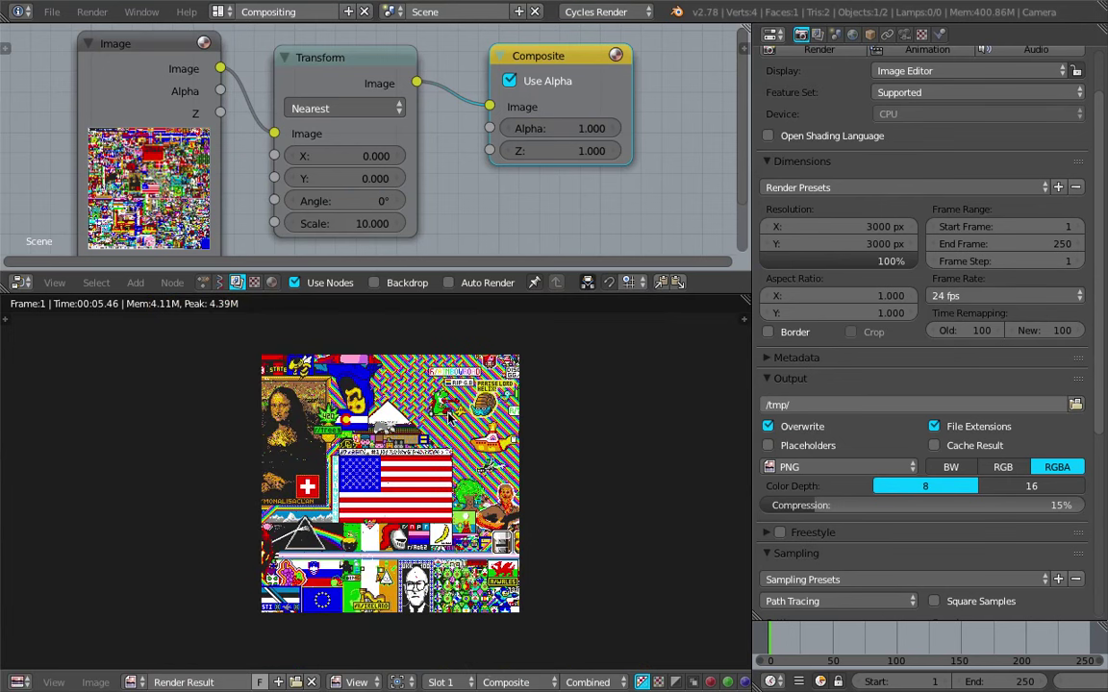
Reposition the Image node, make the node editor area taller and bring the whole compositing node setup into view.
{"action": "middle_click_drag", "start_coordinate": [465, 208], "coordinate": [476, 207]}
{"action": "left_click_drag", "start_coordinate": [149, 95], "coordinate": [123, 75]}
{"action": "left_click_drag", "start_coordinate": [358, 291], "coordinate": [359, 387]}
{"action": "key", "text": "Home"}
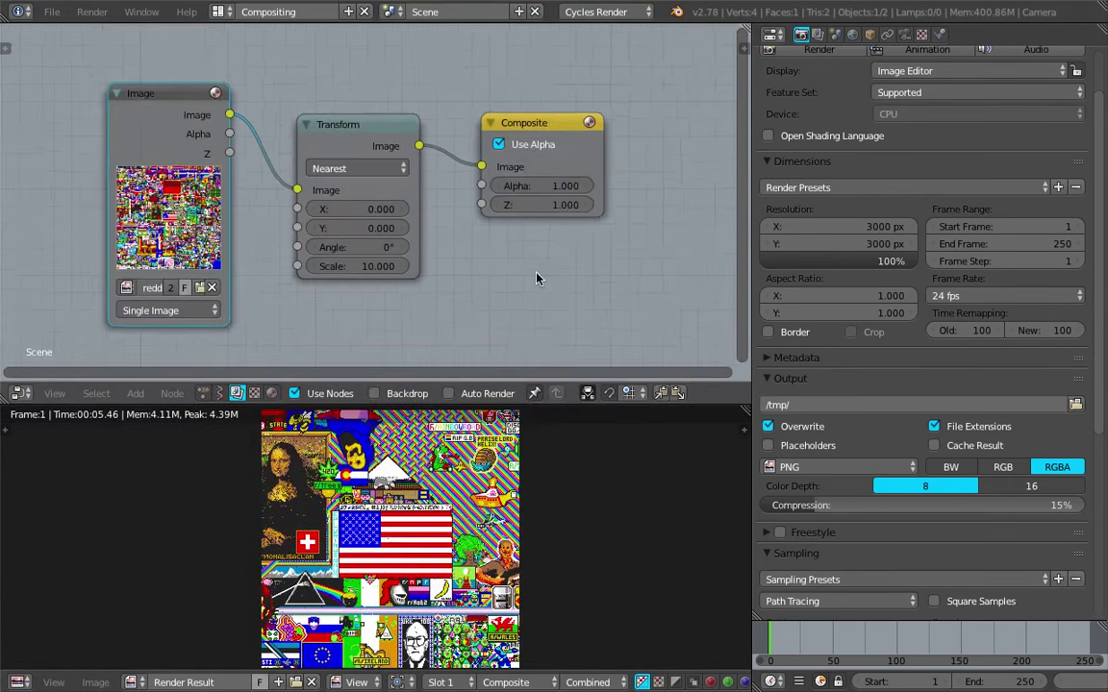
{"action": "middle_click_drag", "start_coordinate": [510, 282], "coordinate": [565, 265]}
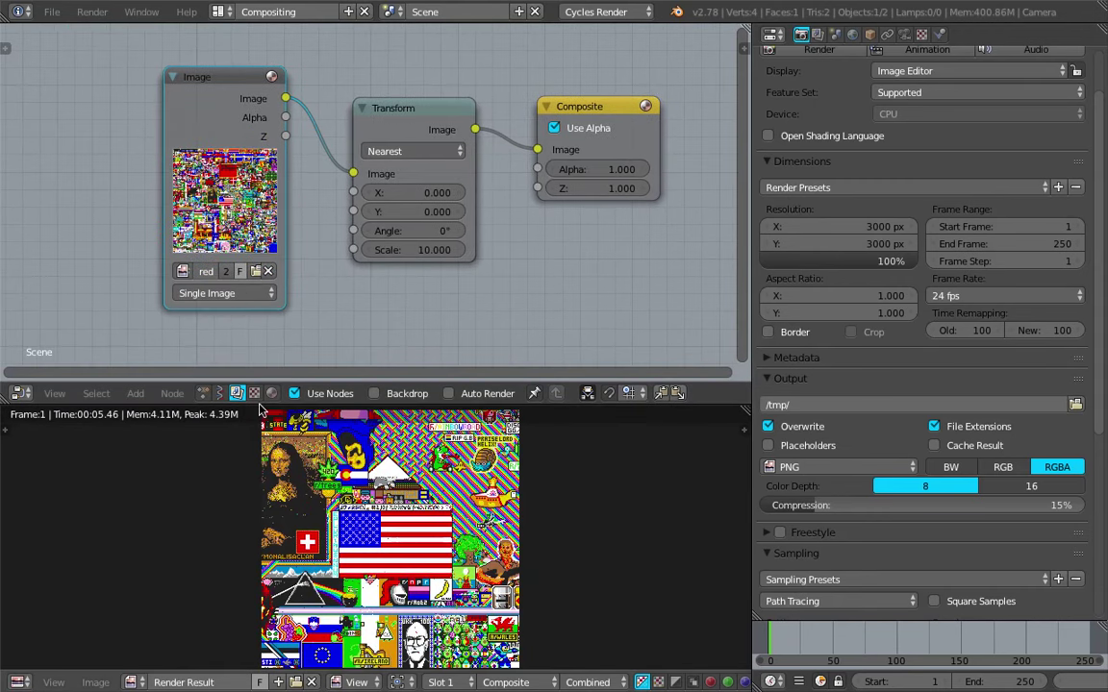
{"action": "middle_click_drag", "start_coordinate": [363, 445], "coordinate": [369, 438]}
Switch to the 3D View Full screen layout and view the plane.
{"action": "left_click", "coordinate": [265, 12]}
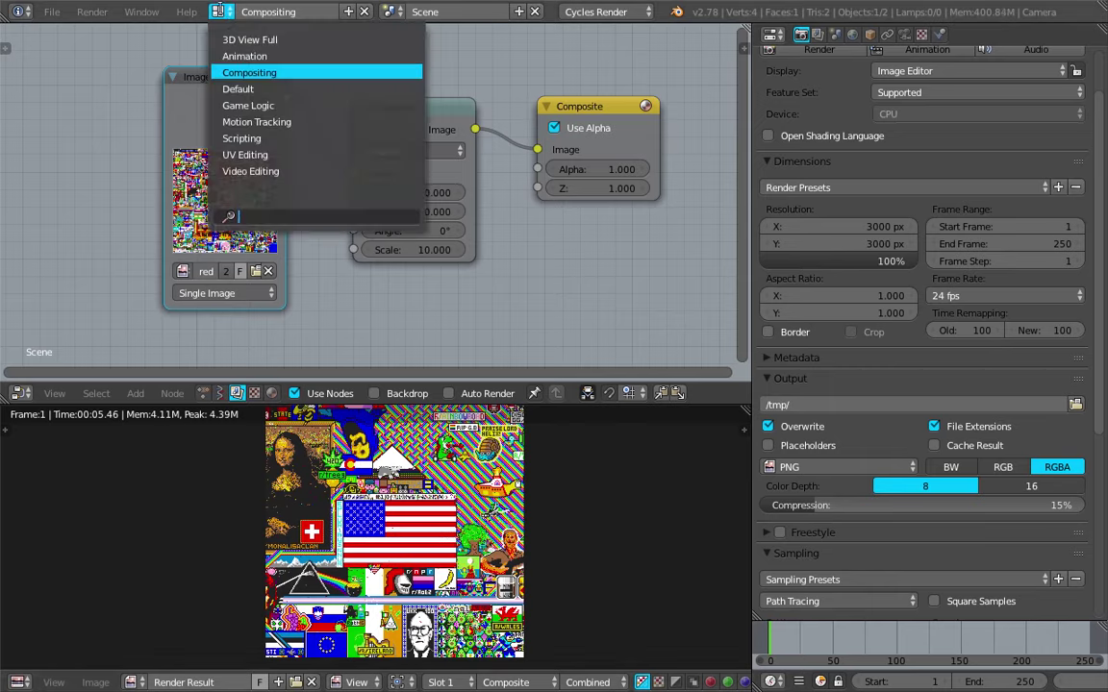
{"action": "left_click", "coordinate": [248, 39]}
{"action": "scroll", "coordinate": [438, 319], "scroll_direction": "down", "scroll_amount": 5}
{"action": "middle_click_drag", "start_coordinate": [490, 331], "coordinate": [518, 365]}
Switch to the Default screen layout and add a monkey mesh to the scene.
{"action": "left_click", "coordinate": [246, 13]}
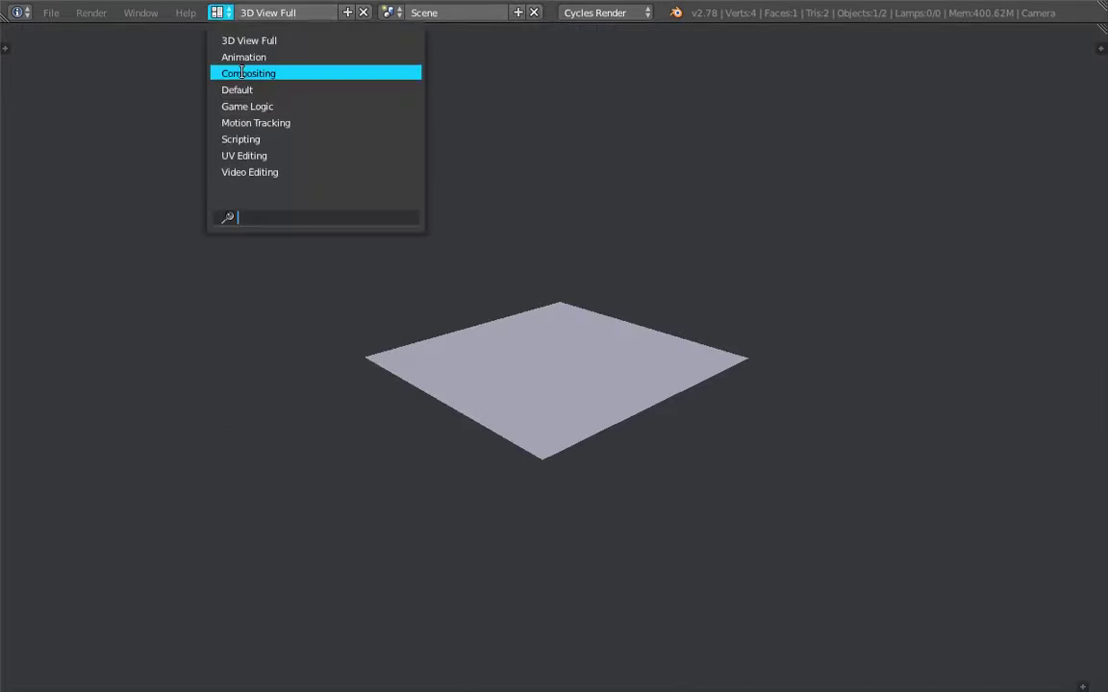
{"action": "left_click", "coordinate": [242, 89]}
{"action": "middle_click_drag", "start_coordinate": [464, 297], "coordinate": [425, 317]}
{"action": "scroll", "coordinate": [425, 317], "scroll_direction": "down", "scroll_amount": 3}
{"action": "key", "text": "shift+a"}
{"action": "mouse_move", "coordinate": [425, 316]}
{"action": "left_click", "coordinate": [514, 480]}
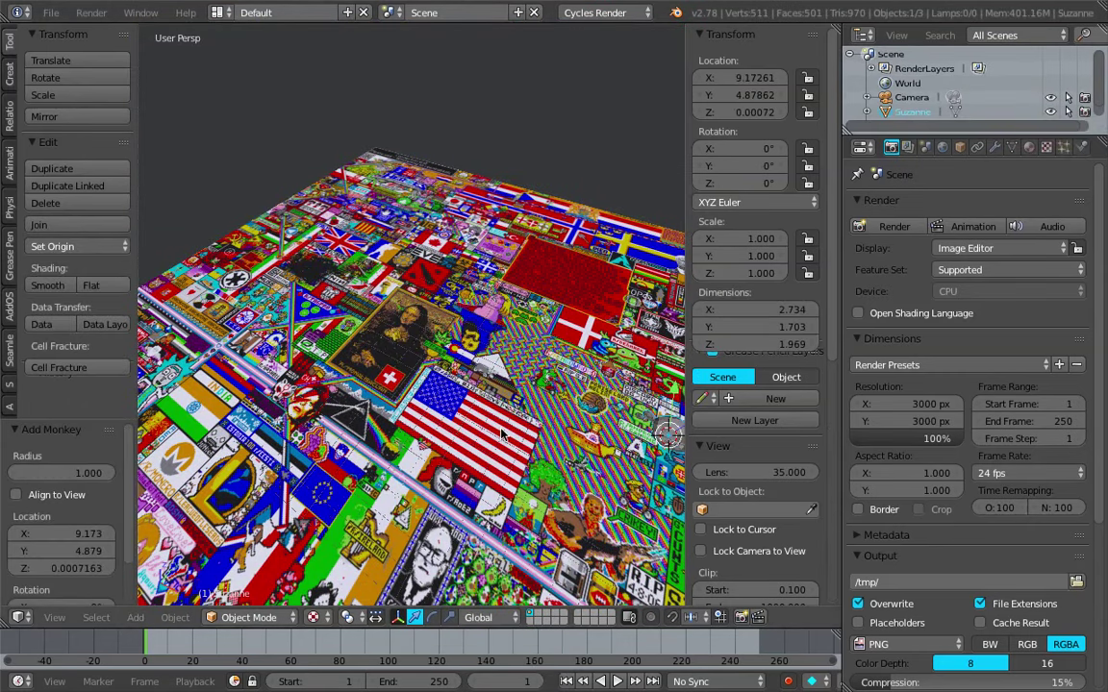
Move the monkey above the plane to about X -5.98, Y 7.87, Z 9.25 and scale it to about 6.59.
{"action": "scroll", "coordinate": [498, 464], "scroll_direction": "down", "scroll_amount": 9}
{"action": "key", "text": "g"}
{"action": "left_click", "coordinate": [459, 416]}
{"action": "key", "text": "s"}
{"action": "left_click", "coordinate": [608, 508]}
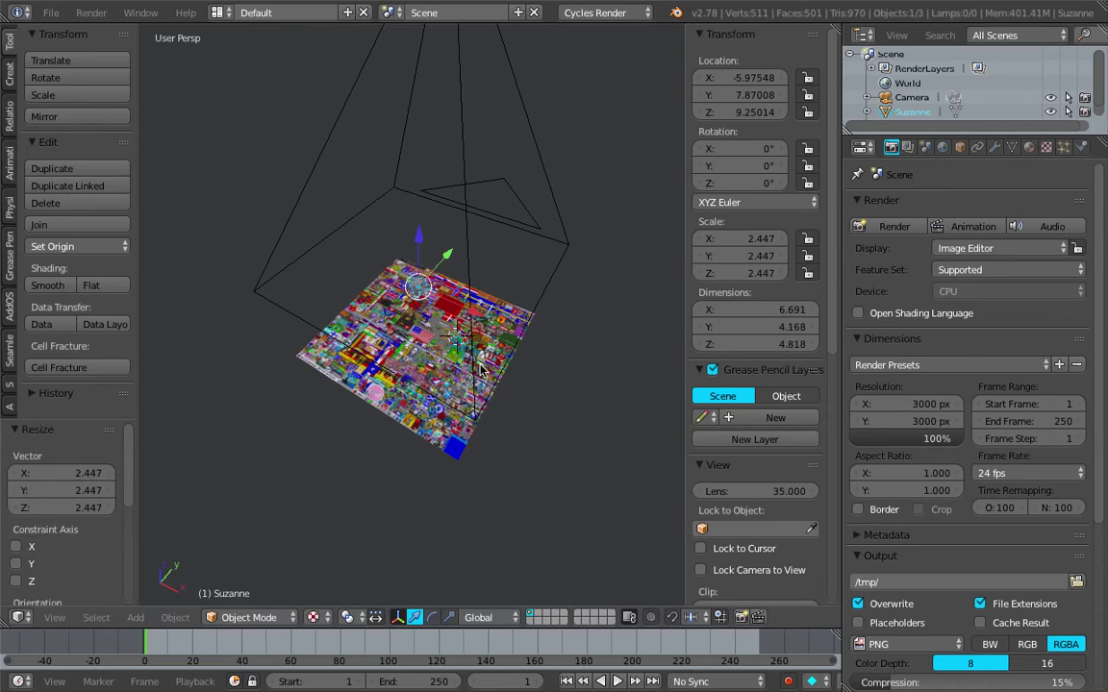
{"action": "key", "text": "s"}
{"action": "left_click", "coordinate": [566, 421]}
Rotate the monkey freely to about X -45.6°, Y 2.8°, Z 40.2° so that it looks down over the plane.
{"action": "key", "text": "r"}
{"action": "left_click", "coordinate": [479, 324]}
{"action": "key", "text": "r"}
{"action": "key", "text": "r"}
{"action": "left_click", "coordinate": [481, 279]}
Apply Shade Smooth to the monkey and give it a level 3 subdivision surface.
{"action": "scroll", "coordinate": [471, 276], "scroll_direction": "up", "scroll_amount": 6}
{"action": "key", "text": "space"}
{"action": "type", "text": "smoo"}
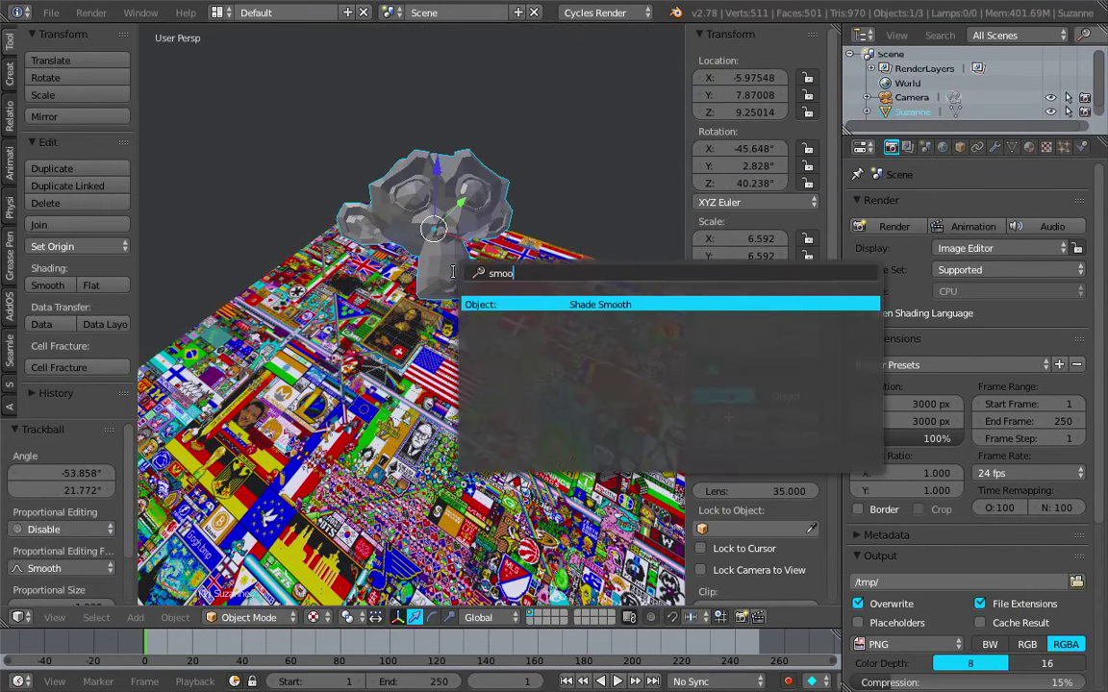
{"action": "key", "text": "Down"}
{"action": "key", "text": "Return"}
{"action": "key", "text": "ctrl+3"}
Move the monkey closer to the plane, to about X -2.89, Y 3.98, Z 4.87.
{"action": "middle_click_drag", "start_coordinate": [452, 277], "coordinate": [524, 260]}
{"action": "key", "text": "g"}
{"action": "left_click", "coordinate": [525, 331]}
{"action": "middle_click_drag", "start_coordinate": [525, 332], "coordinate": [423, 365]}
Show the viewport in Rendered shading and lower the monkey to about X -2.71, Y 3.59, Z 4.02.
{"action": "left_click", "coordinate": [312, 618]}
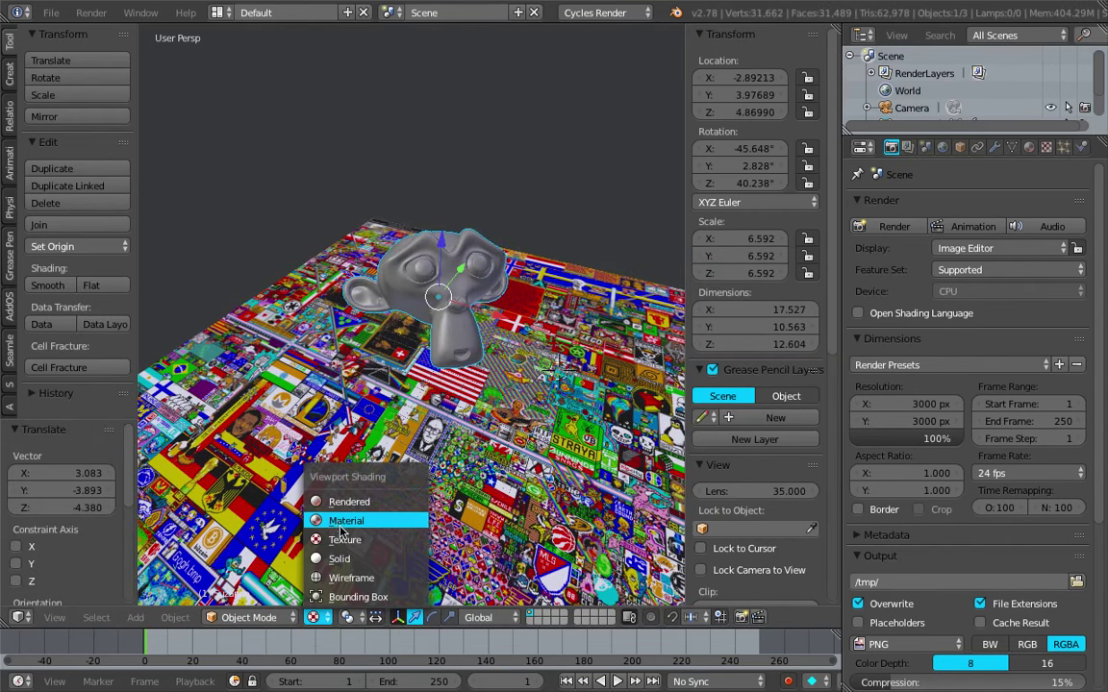
{"action": "left_click", "coordinate": [339, 558]}
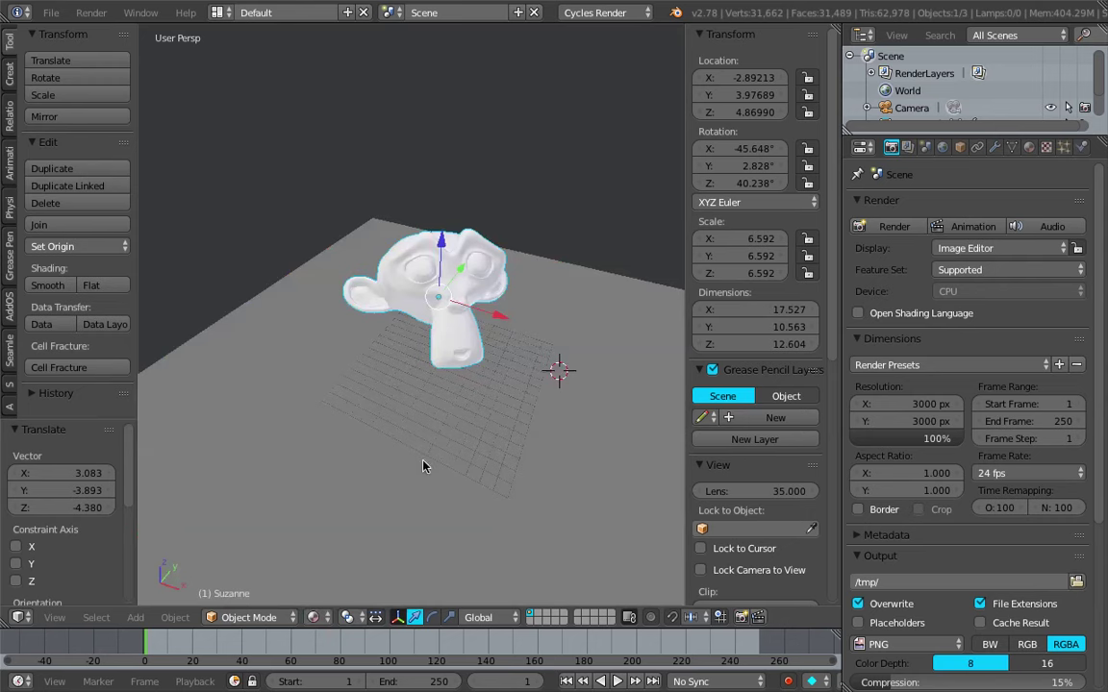
{"action": "left_click", "coordinate": [312, 617]}
{"action": "left_click", "coordinate": [336, 431]}
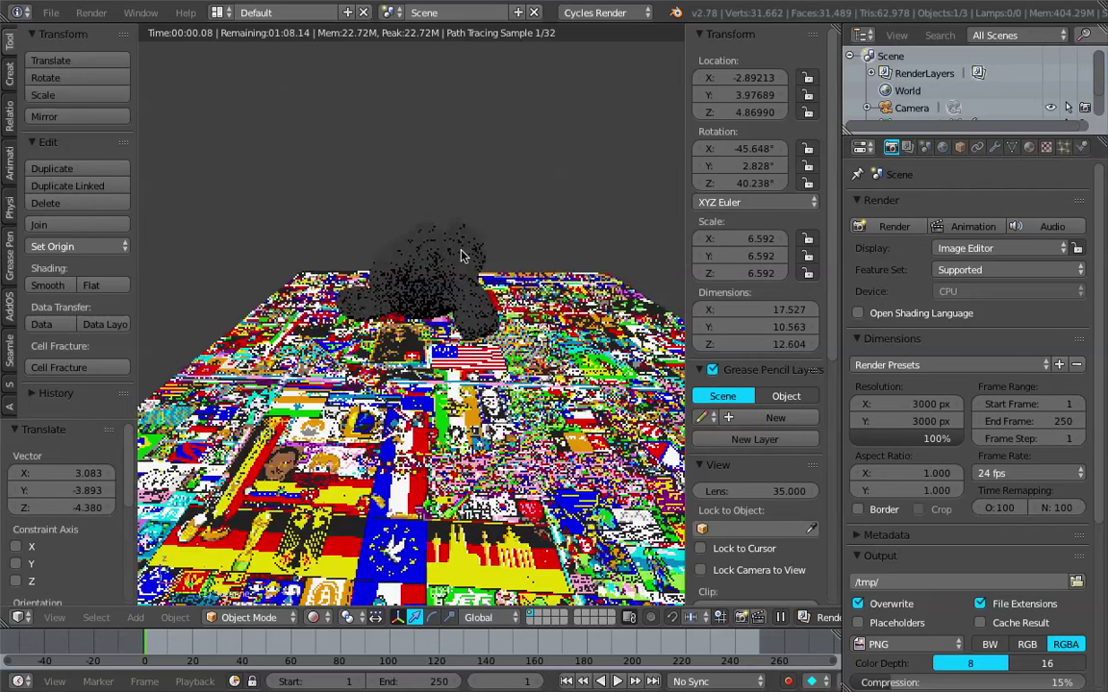
{"action": "key", "text": "g"}
{"action": "left_click", "coordinate": [465, 292]}
{"action": "middle_click_drag", "start_coordinate": [465, 291], "coordinate": [414, 295]}
Enable nodes for the world surface and darken its Background color to nearly black.
{"action": "left_click", "coordinate": [942, 147]}
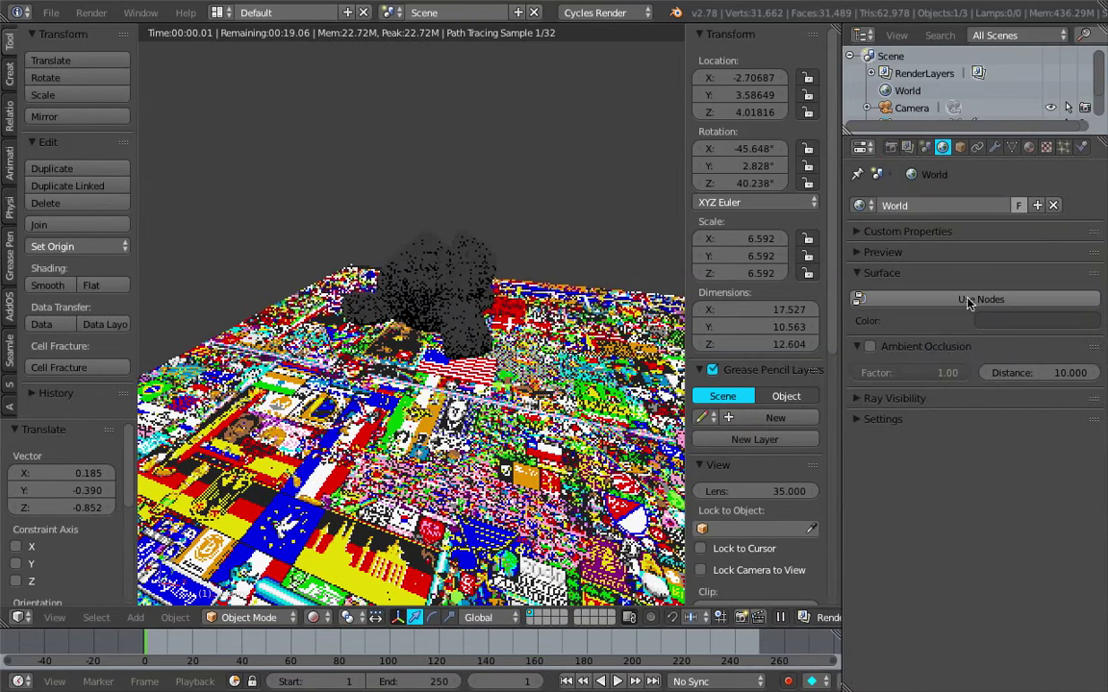
{"action": "left_click", "coordinate": [938, 300]}
{"action": "left_click", "coordinate": [1005, 330]}
{"action": "left_click_drag", "start_coordinate": [1069, 177], "coordinate": [1068, 208]}
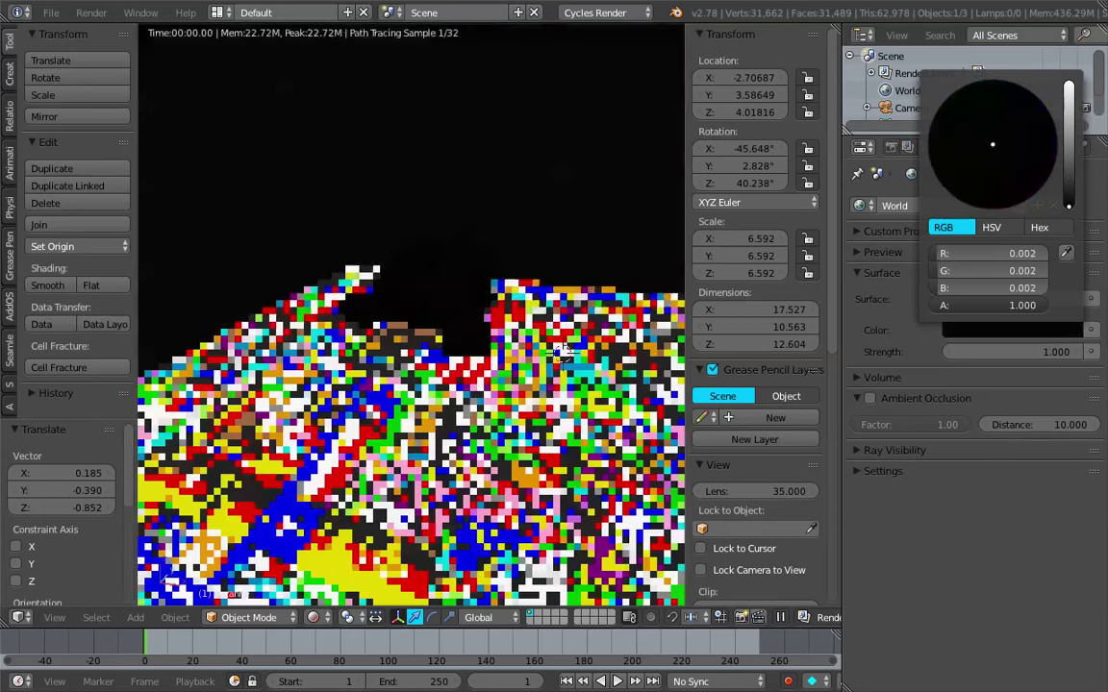
{"action": "middle_click_drag", "start_coordinate": [504, 311], "coordinate": [461, 315]}
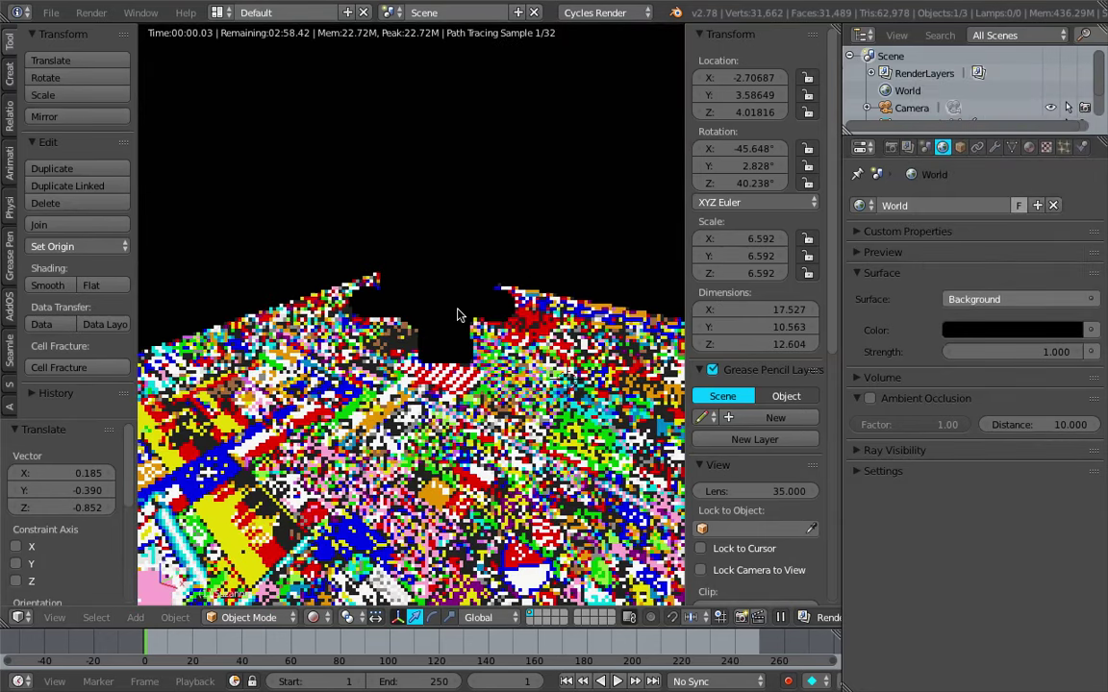
Select the image plane and move it to about X -0.63, Y 0.78, Z 2.70.
{"action": "right_click", "coordinate": [457, 314]}
{"action": "key", "text": "g"}
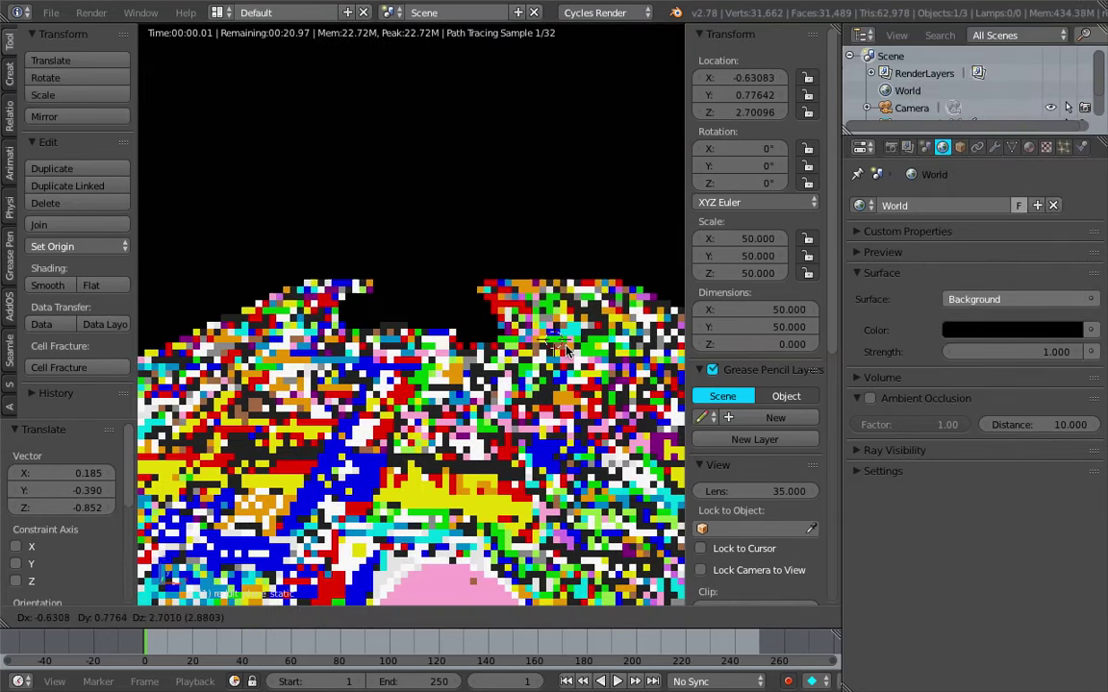
{"action": "left_click", "coordinate": [566, 351]}
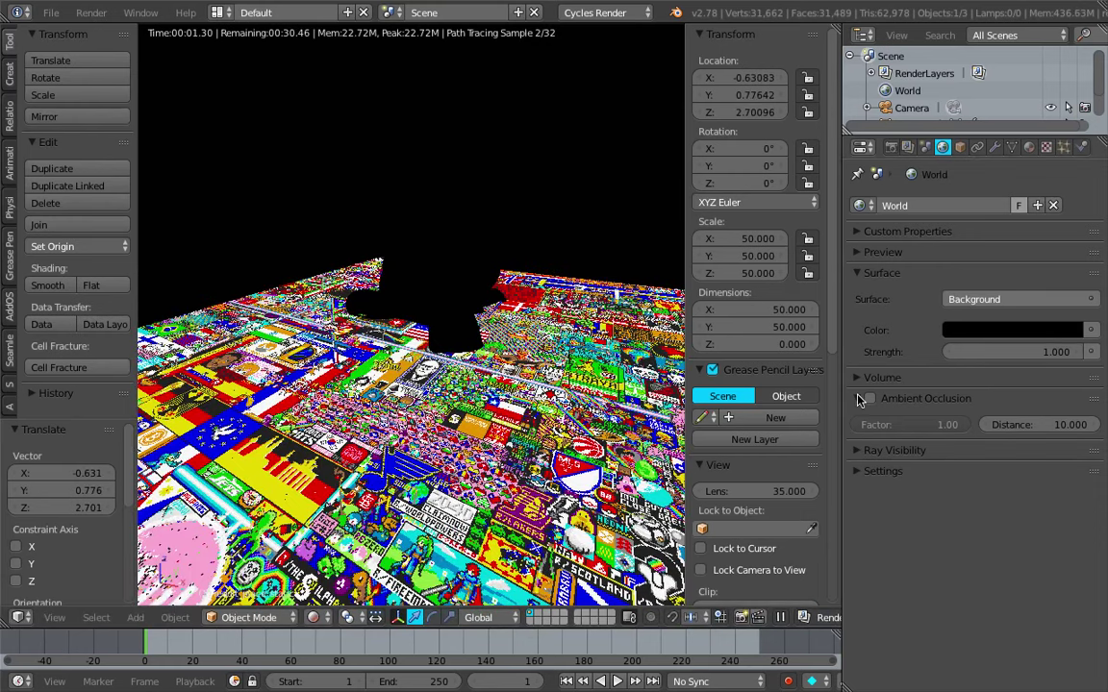
Check the image plane's material settings and open its shader nodes in the Compositing layout.
{"action": "left_click", "coordinate": [859, 400]}
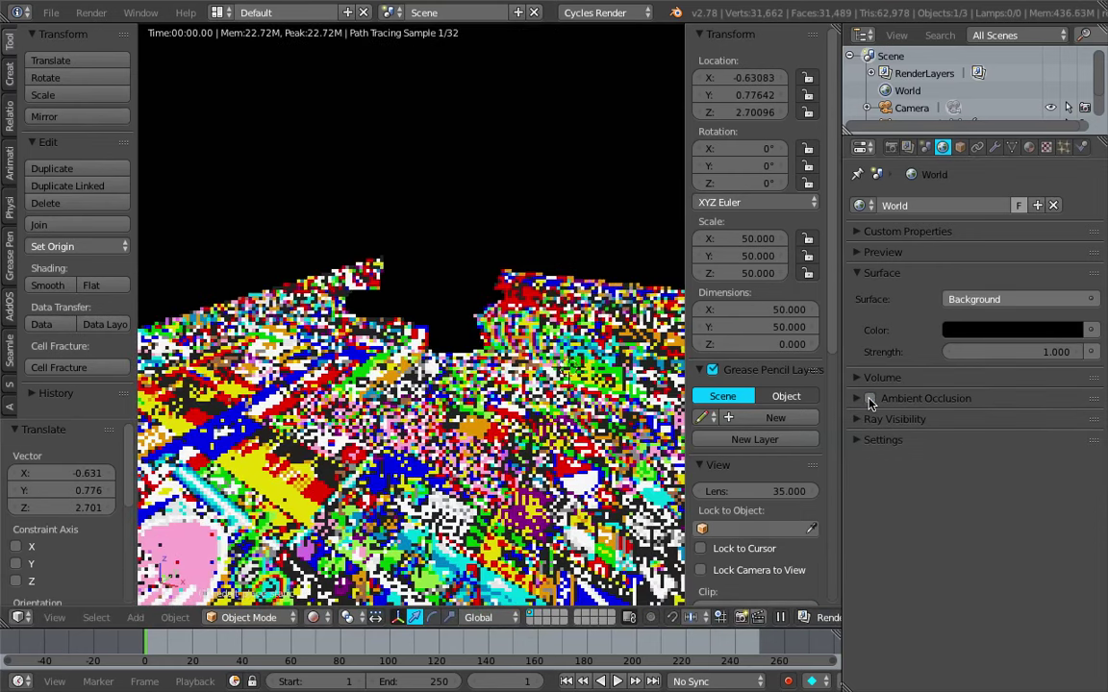
{"action": "left_click", "coordinate": [1029, 147]}
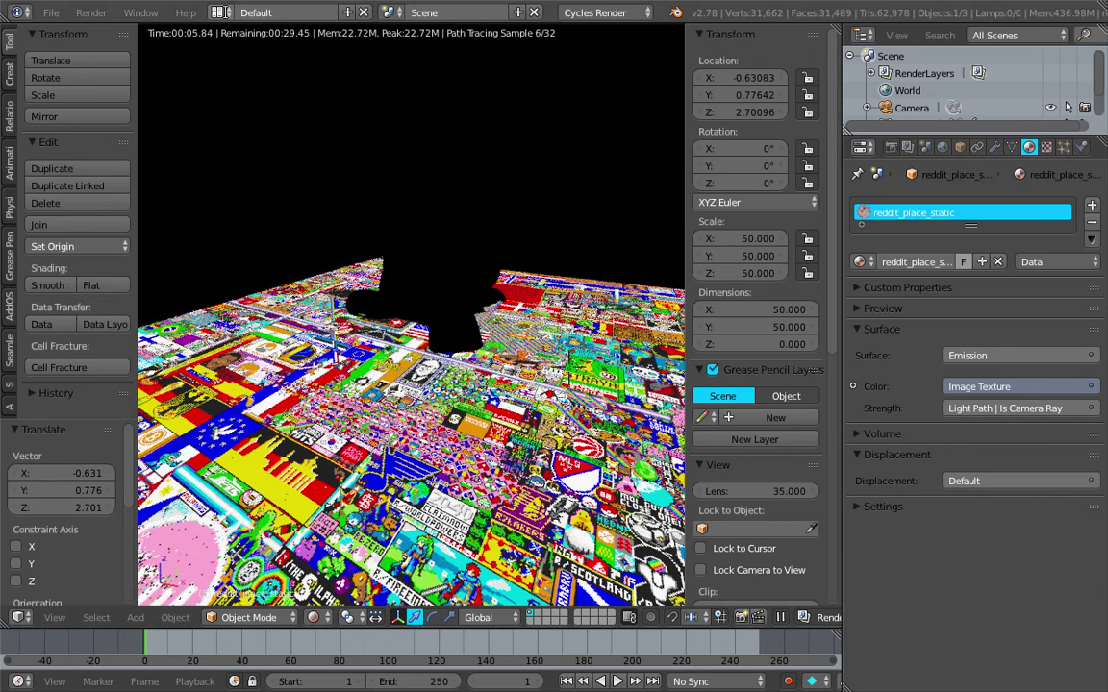
{"action": "left_click", "coordinate": [217, 13]}
{"action": "left_click", "coordinate": [255, 76]}
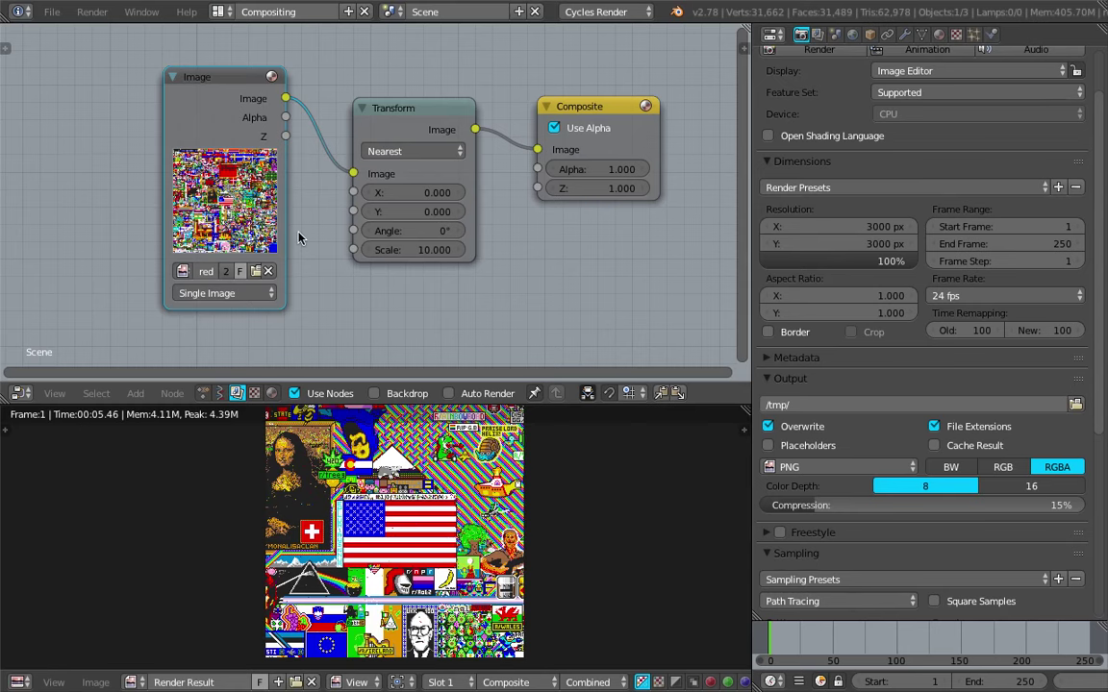
{"action": "left_click", "coordinate": [272, 393]}
{"action": "scroll", "coordinate": [263, 237], "scroll_direction": "down", "scroll_amount": 2}
{"action": "middle_click_drag", "start_coordinate": [262, 237], "coordinate": [317, 156]}
Delete the Light Path node that drives the Emission strength of the image plane's material.
{"action": "left_click", "coordinate": [242, 164]}
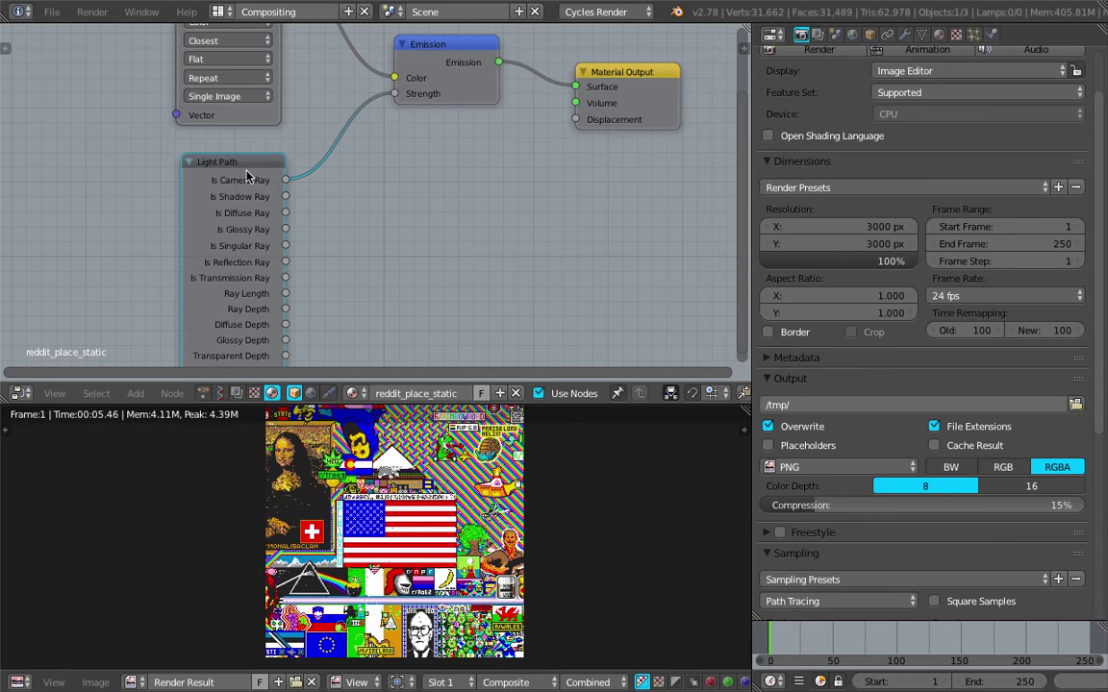
{"action": "left_click_drag", "start_coordinate": [246, 177], "coordinate": [229, 143]}
{"action": "mouse_move", "coordinate": [321, 200]}
{"action": "middle_mouse_down"}
{"action": "mouse_move", "coordinate": [322, 174]}
{"action": "mouse_move", "coordinate": [319, 191]}
{"action": "middle_mouse_up"}
{"action": "key", "text": "x"}
{"action": "middle_click_drag", "start_coordinate": [442, 114], "coordinate": [404, 169]}
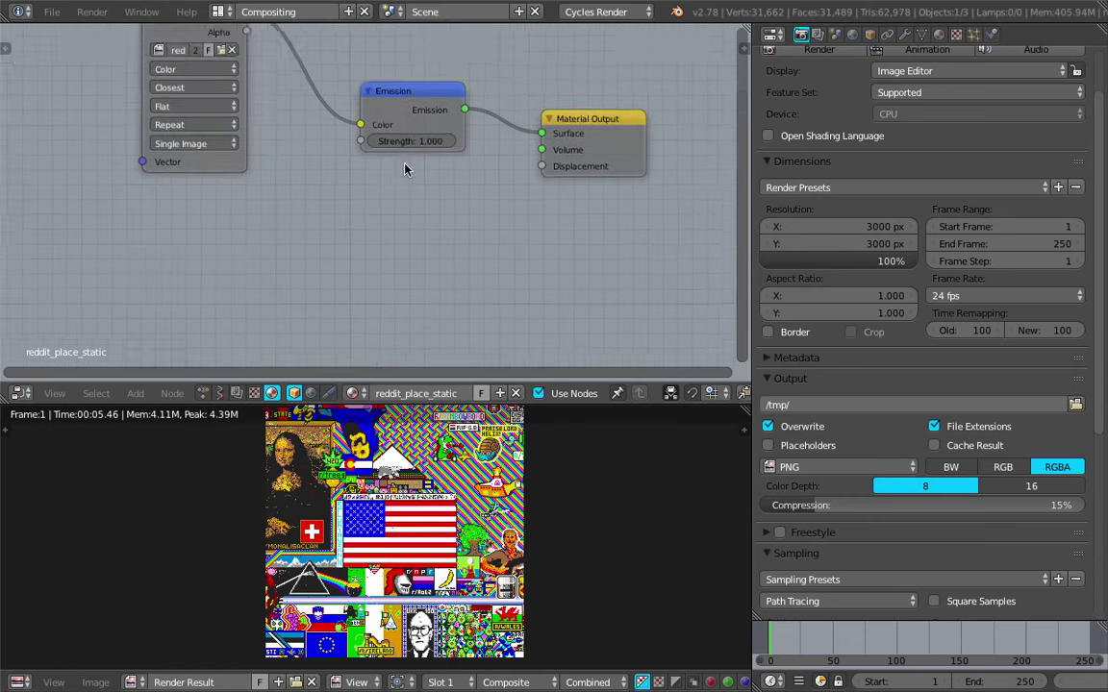
Raise the Emission node's strength to 13.3.
{"action": "scroll", "coordinate": [405, 168], "scroll_direction": "up", "scroll_amount": 1}
{"action": "left_click_drag", "start_coordinate": [409, 142], "coordinate": [516, 141]}
{"action": "middle_click_drag", "start_coordinate": [266, 655], "coordinate": [287, 613]}
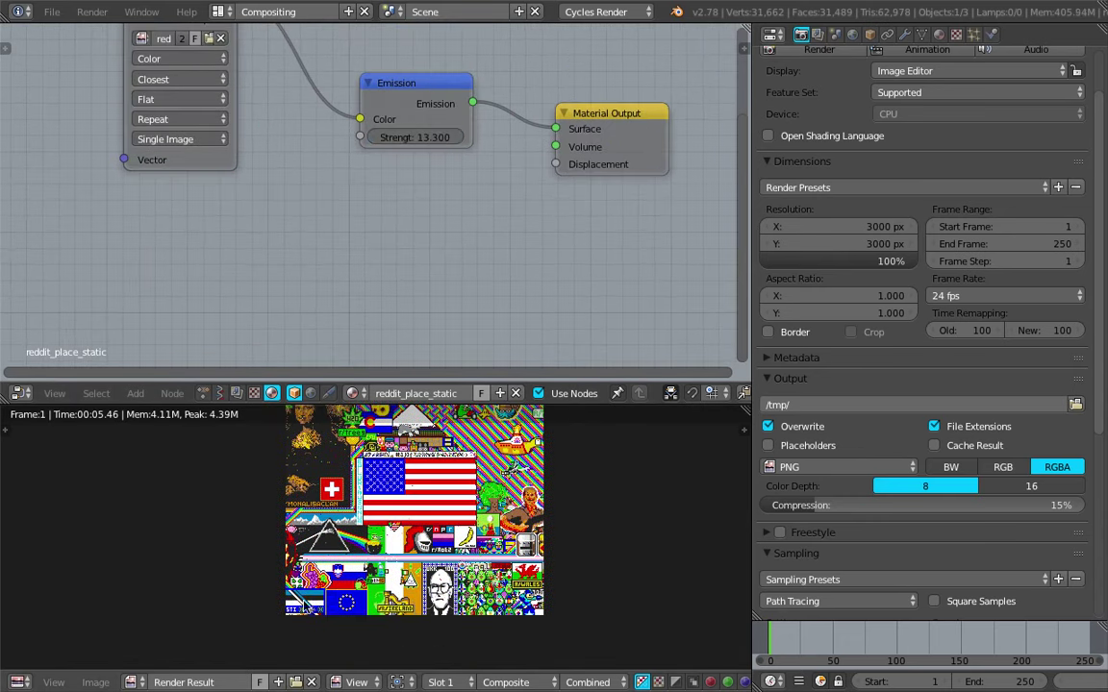
Change the render result area to a 3D View with Rendered shading and frame the monkey on the plane.
{"action": "left_click", "coordinate": [17, 682]}
{"action": "left_click", "coordinate": [82, 657]}
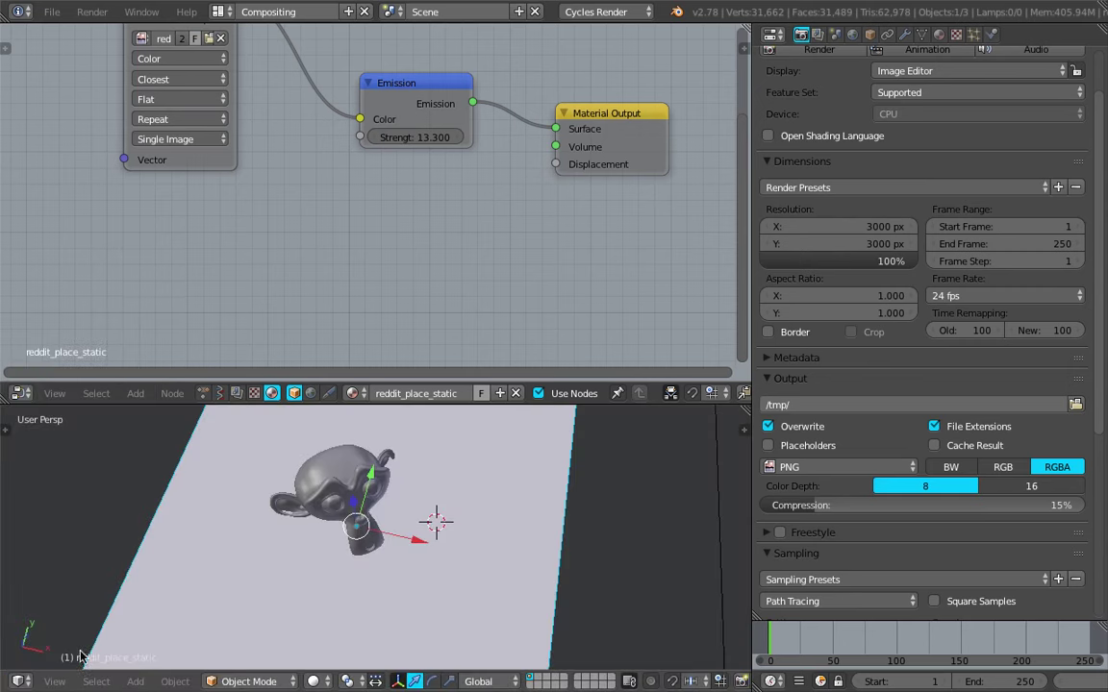
{"action": "middle_click_drag", "start_coordinate": [77, 596], "coordinate": [324, 463]}
{"action": "left_click", "coordinate": [314, 682]}
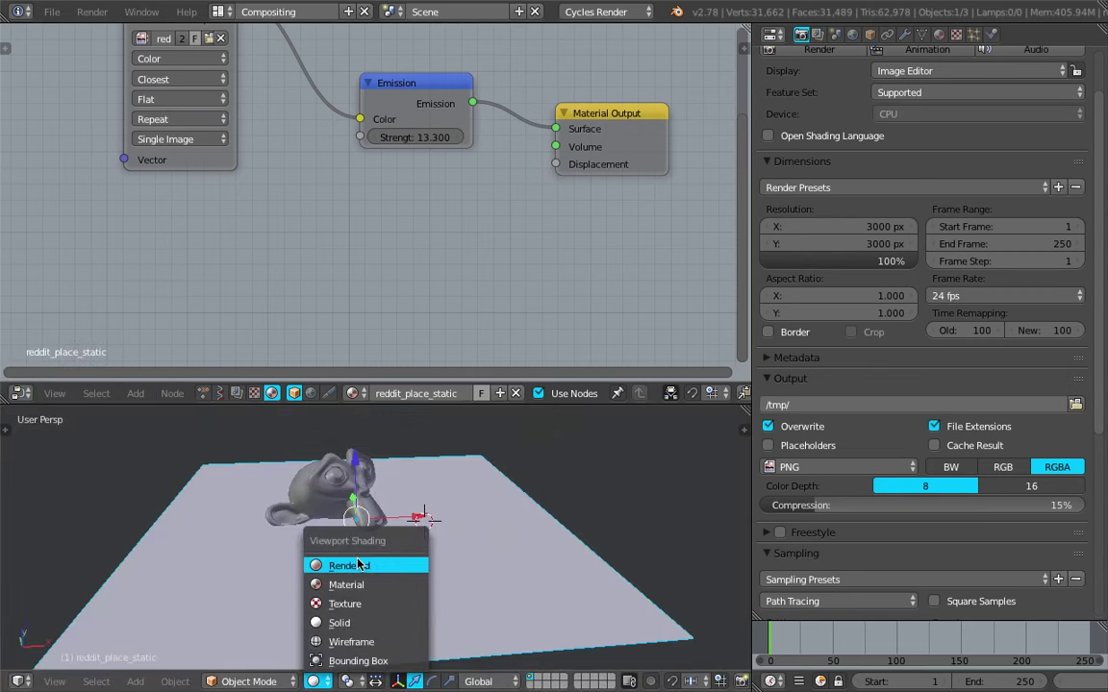
{"action": "left_click", "coordinate": [357, 565]}
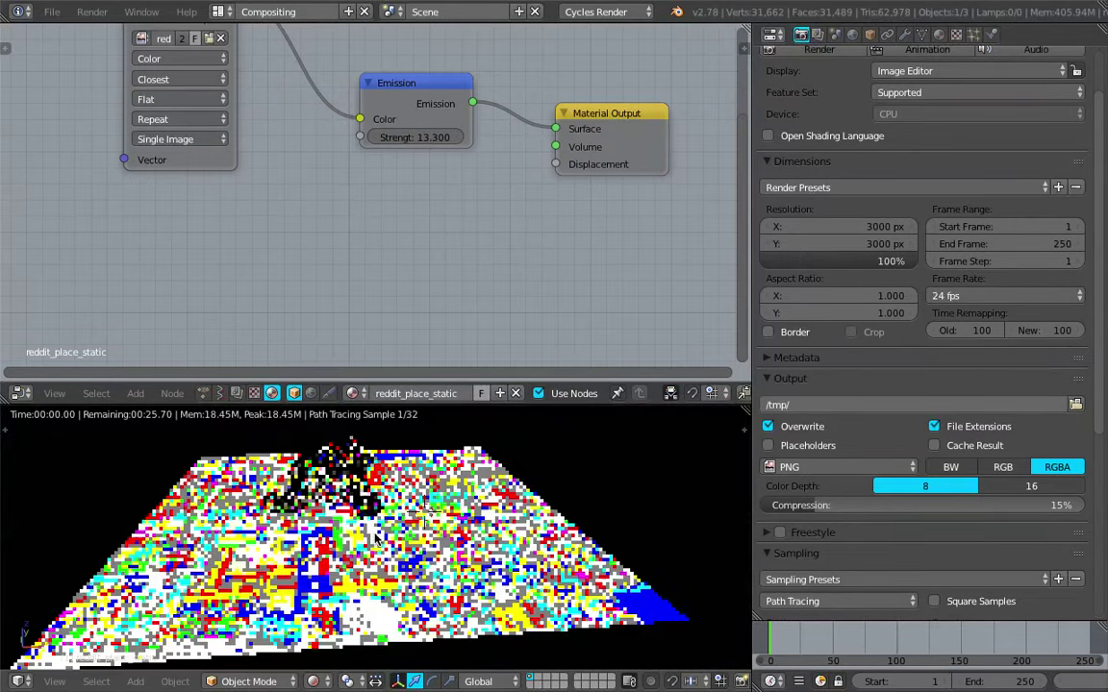
{"action": "scroll", "coordinate": [376, 538], "scroll_direction": "up", "scroll_amount": 4}
{"action": "middle_click_drag", "start_coordinate": [376, 539], "coordinate": [356, 566]}
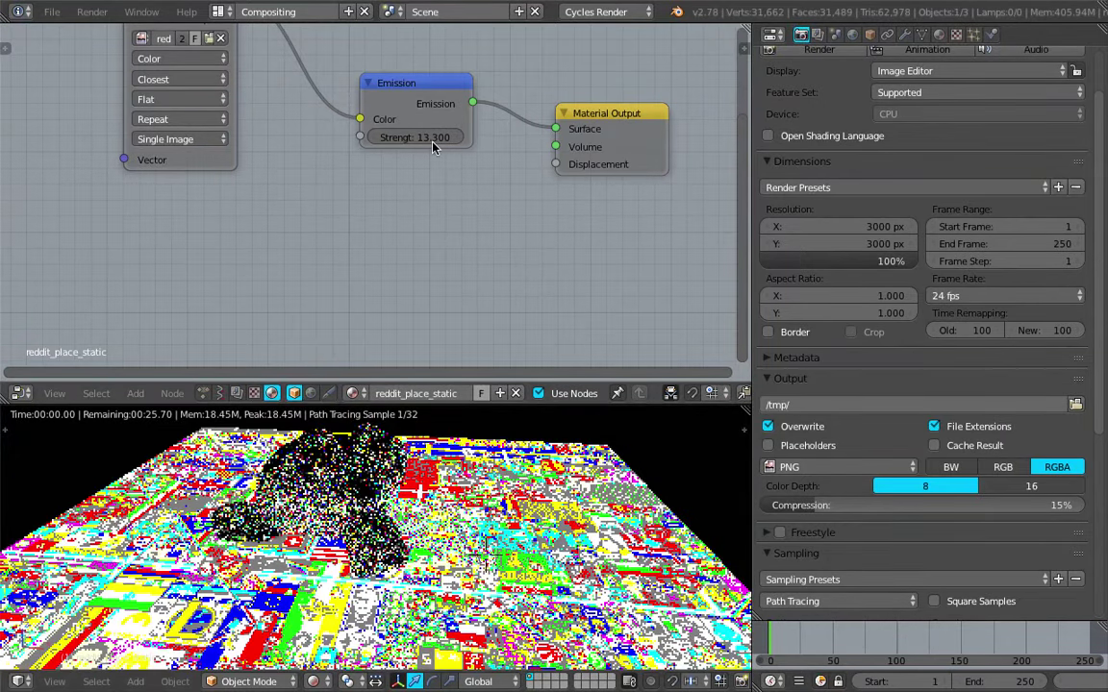
Set the Emission node's strength to 4.
{"action": "left_click", "coordinate": [432, 139]}
{"action": "type", "text": "4"}
{"action": "key", "text": "Return"}
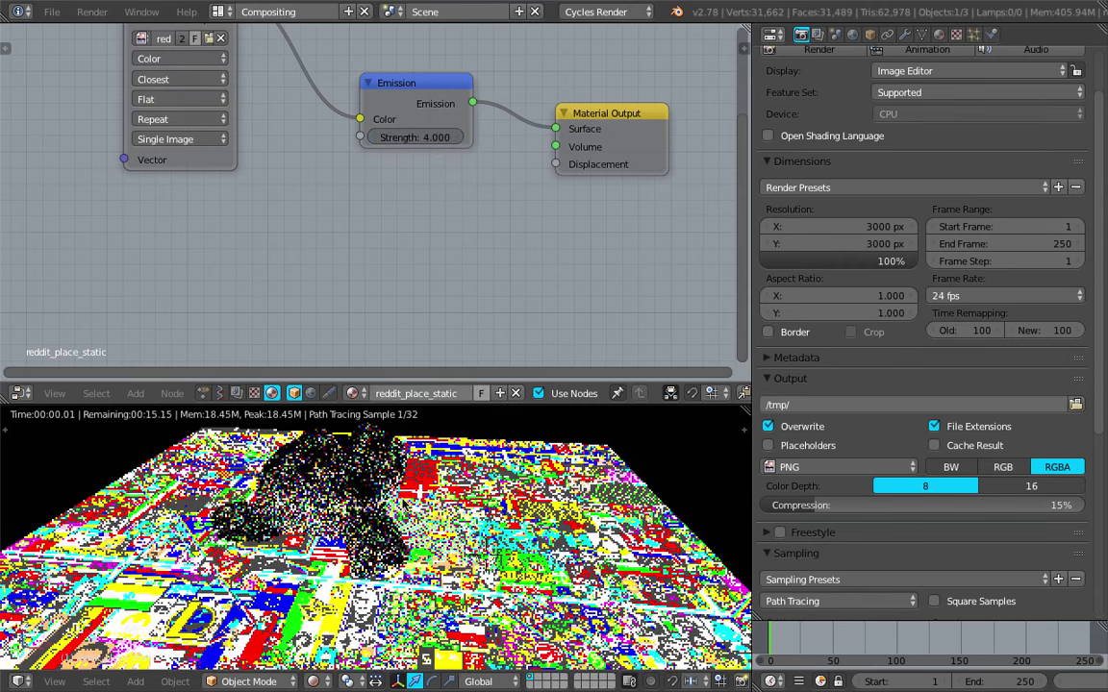
Make the 3D viewport area taller and examine the plane's light on the monkey from several angles.
{"action": "middle_click_drag", "start_coordinate": [404, 503], "coordinate": [495, 405]}
{"action": "left_click_drag", "start_coordinate": [495, 404], "coordinate": [490, 256]}
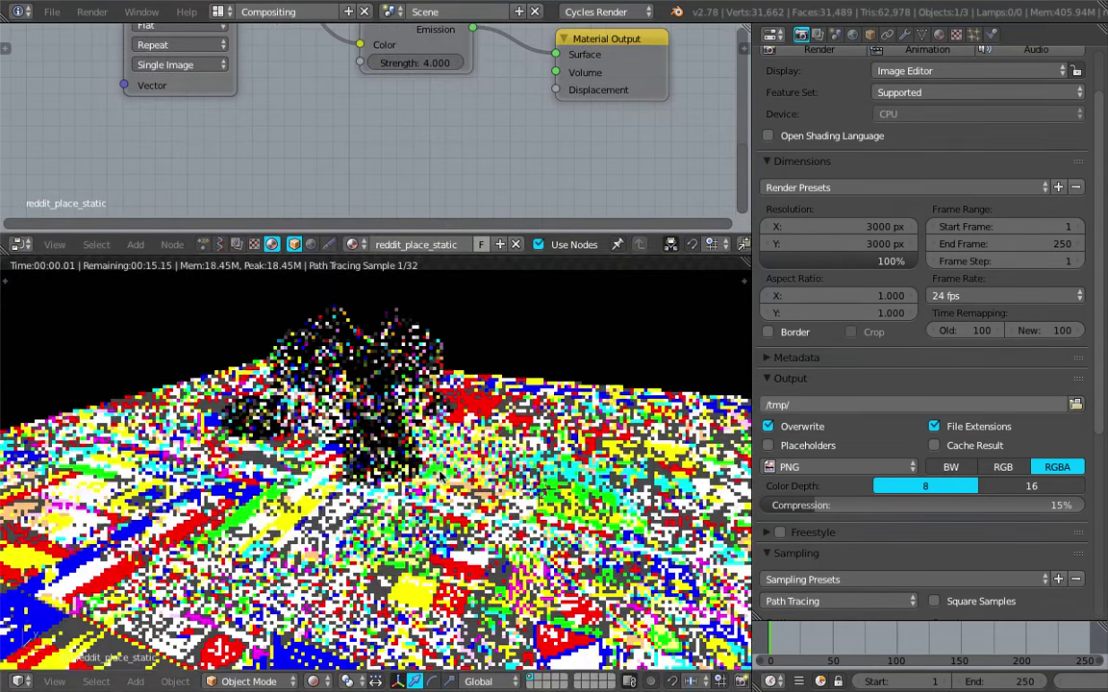
{"action": "middle_click_drag", "start_coordinate": [451, 478], "coordinate": [450, 476]}
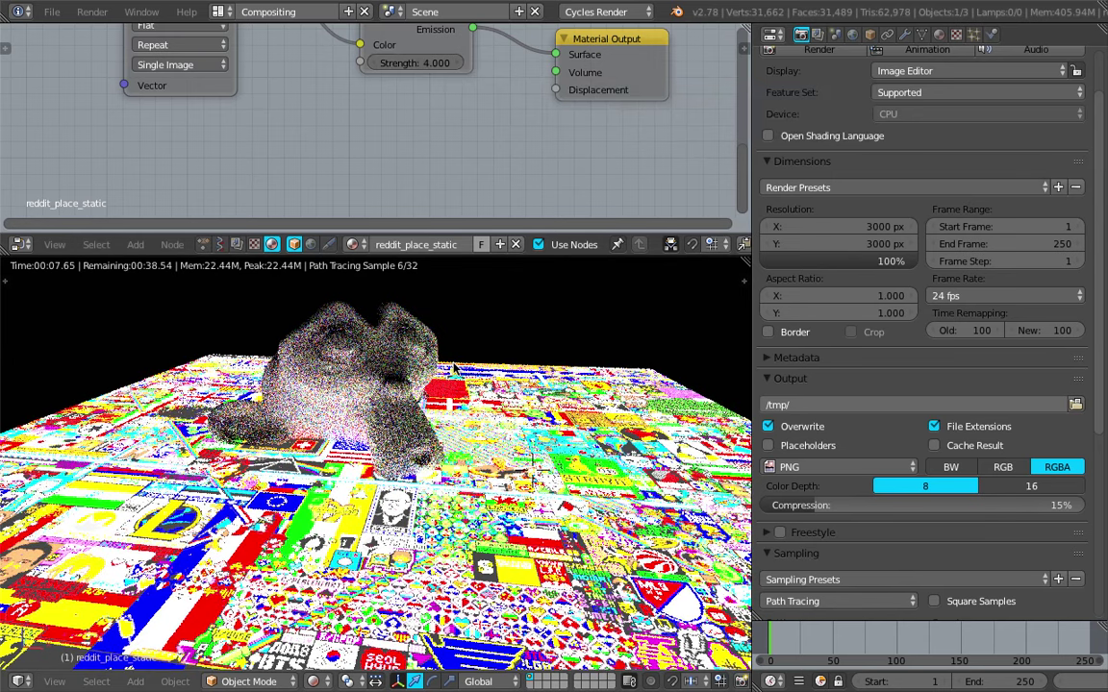
{"action": "left_click", "coordinate": [186, 11]}
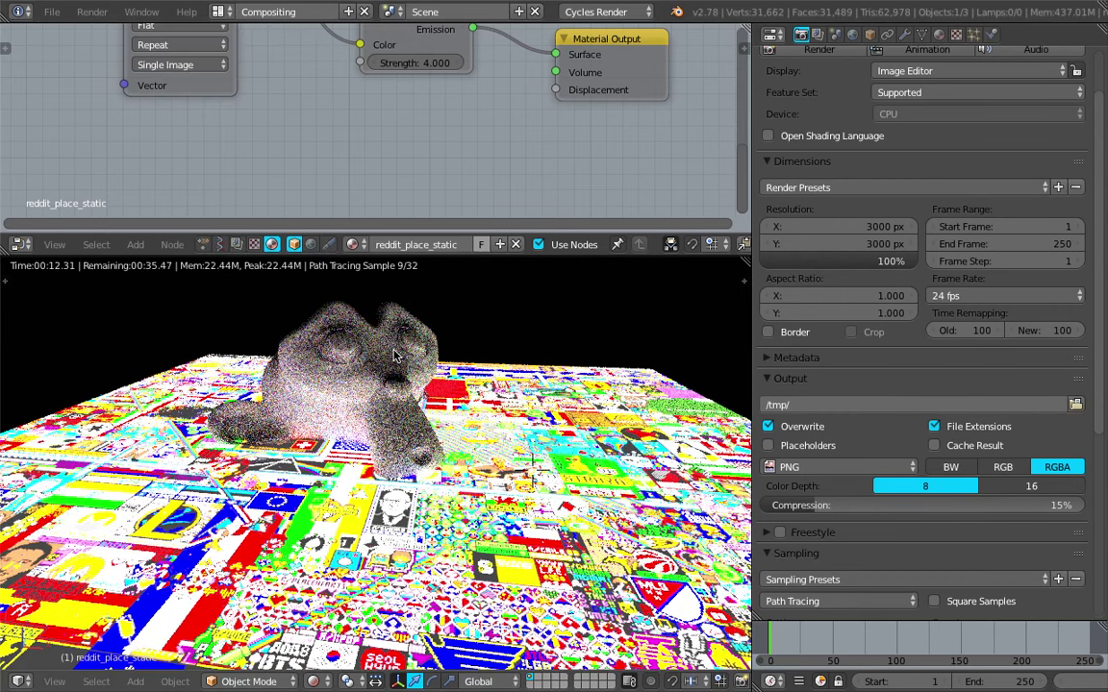
{"action": "middle_click_drag", "start_coordinate": [423, 404], "coordinate": [394, 347]}
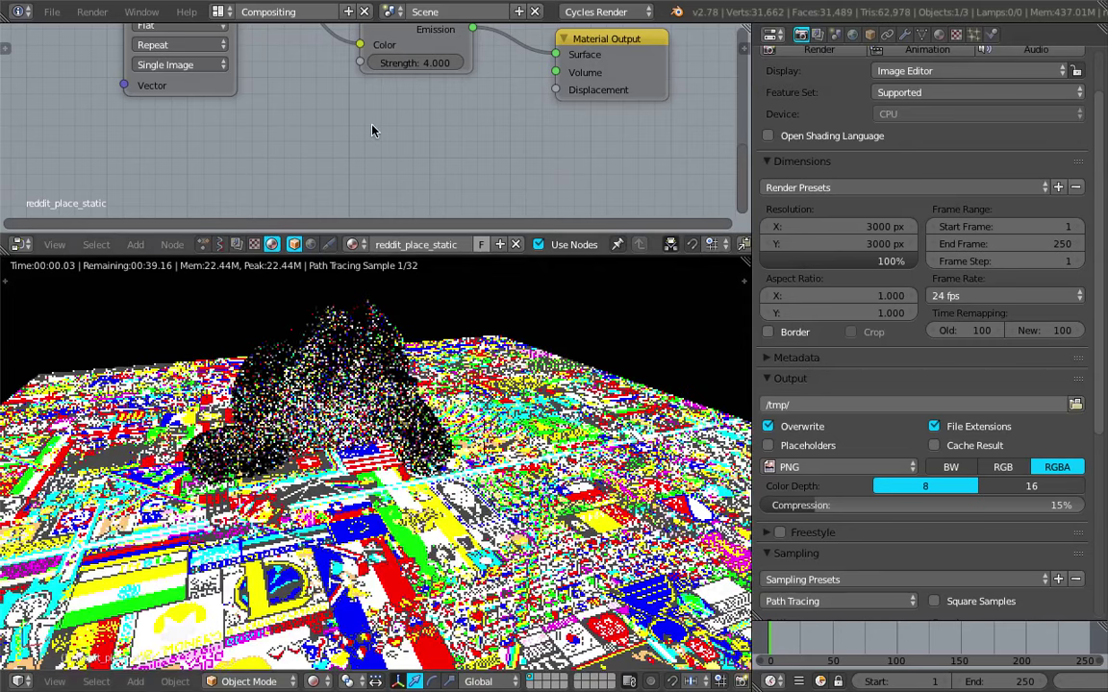
Set the Emission node's strength to 1 and view the monkey's lighting from another angle.
{"action": "left_click", "coordinate": [413, 60]}
{"action": "left_click_drag", "start_coordinate": [413, 61], "coordinate": [372, 51]}
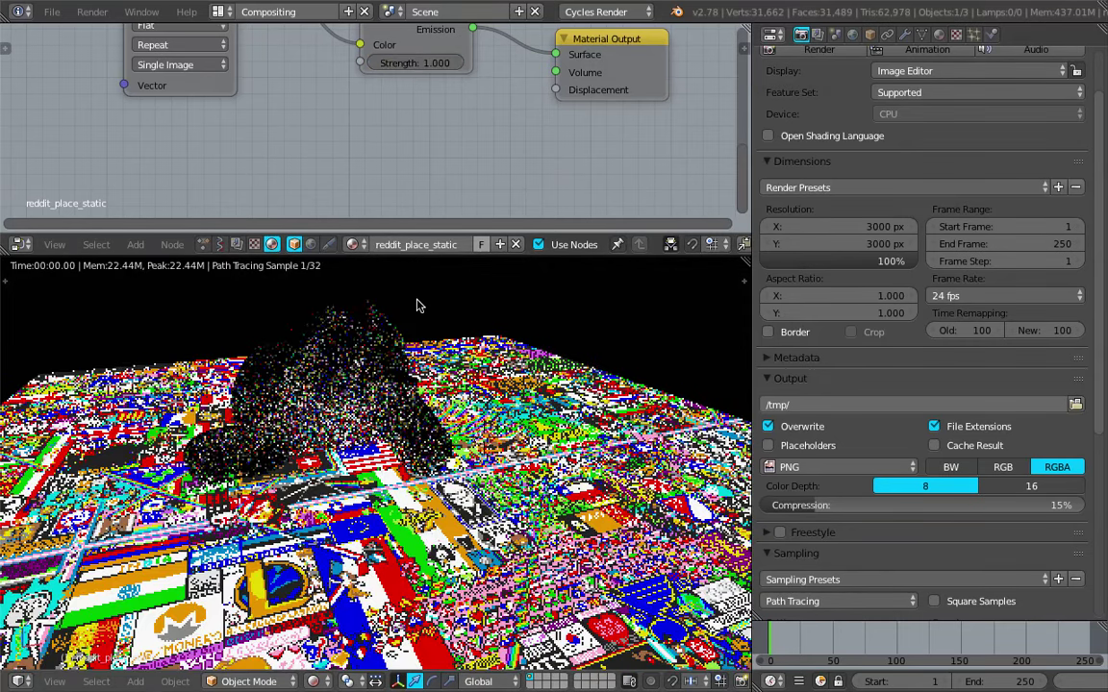
{"action": "middle_click_drag", "start_coordinate": [417, 306], "coordinate": [332, 313]}
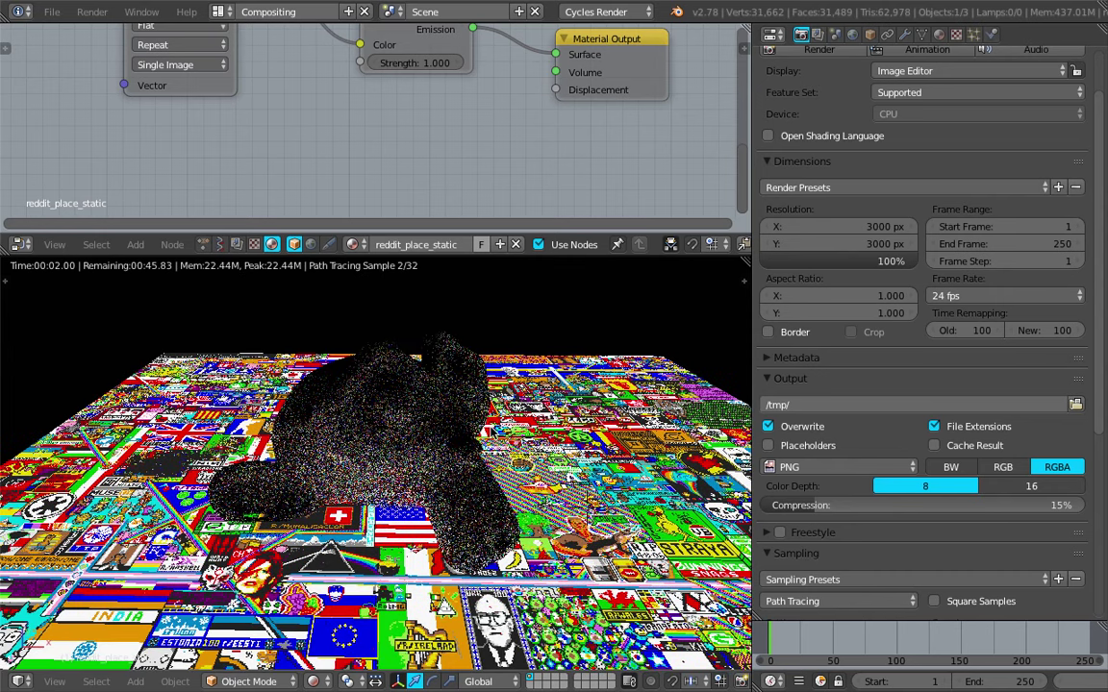